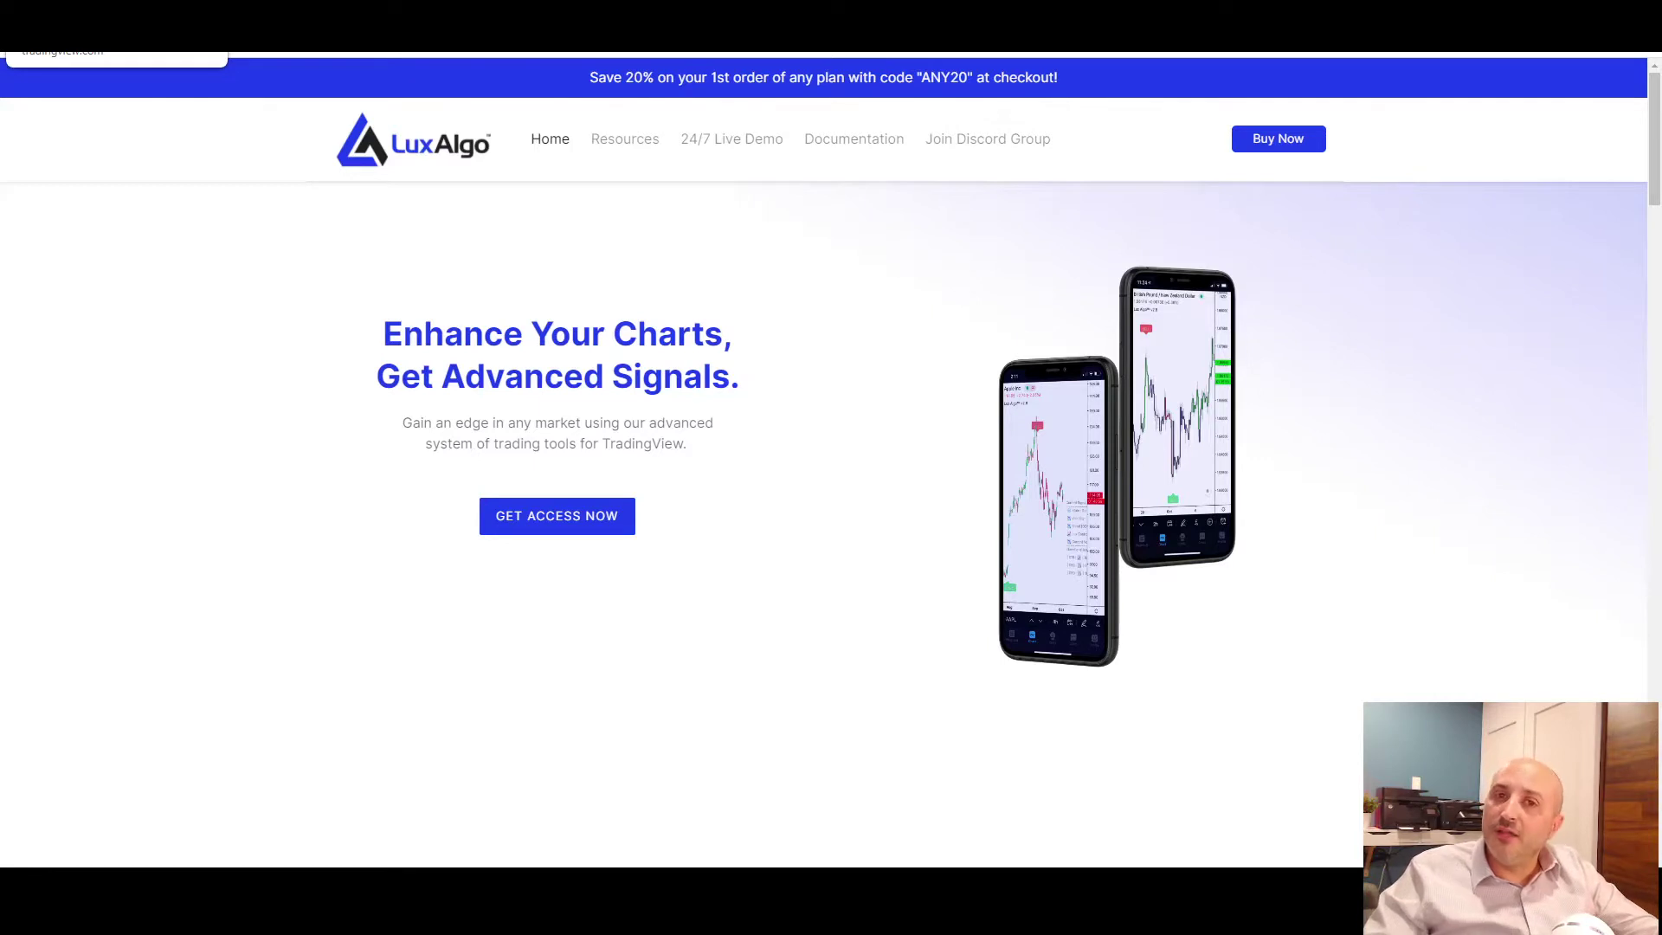
Switch to TradingView and look over the recent price action on the 5-minute BTCUSDT chart
{"action": "left_click", "coordinate": [104, 35]}
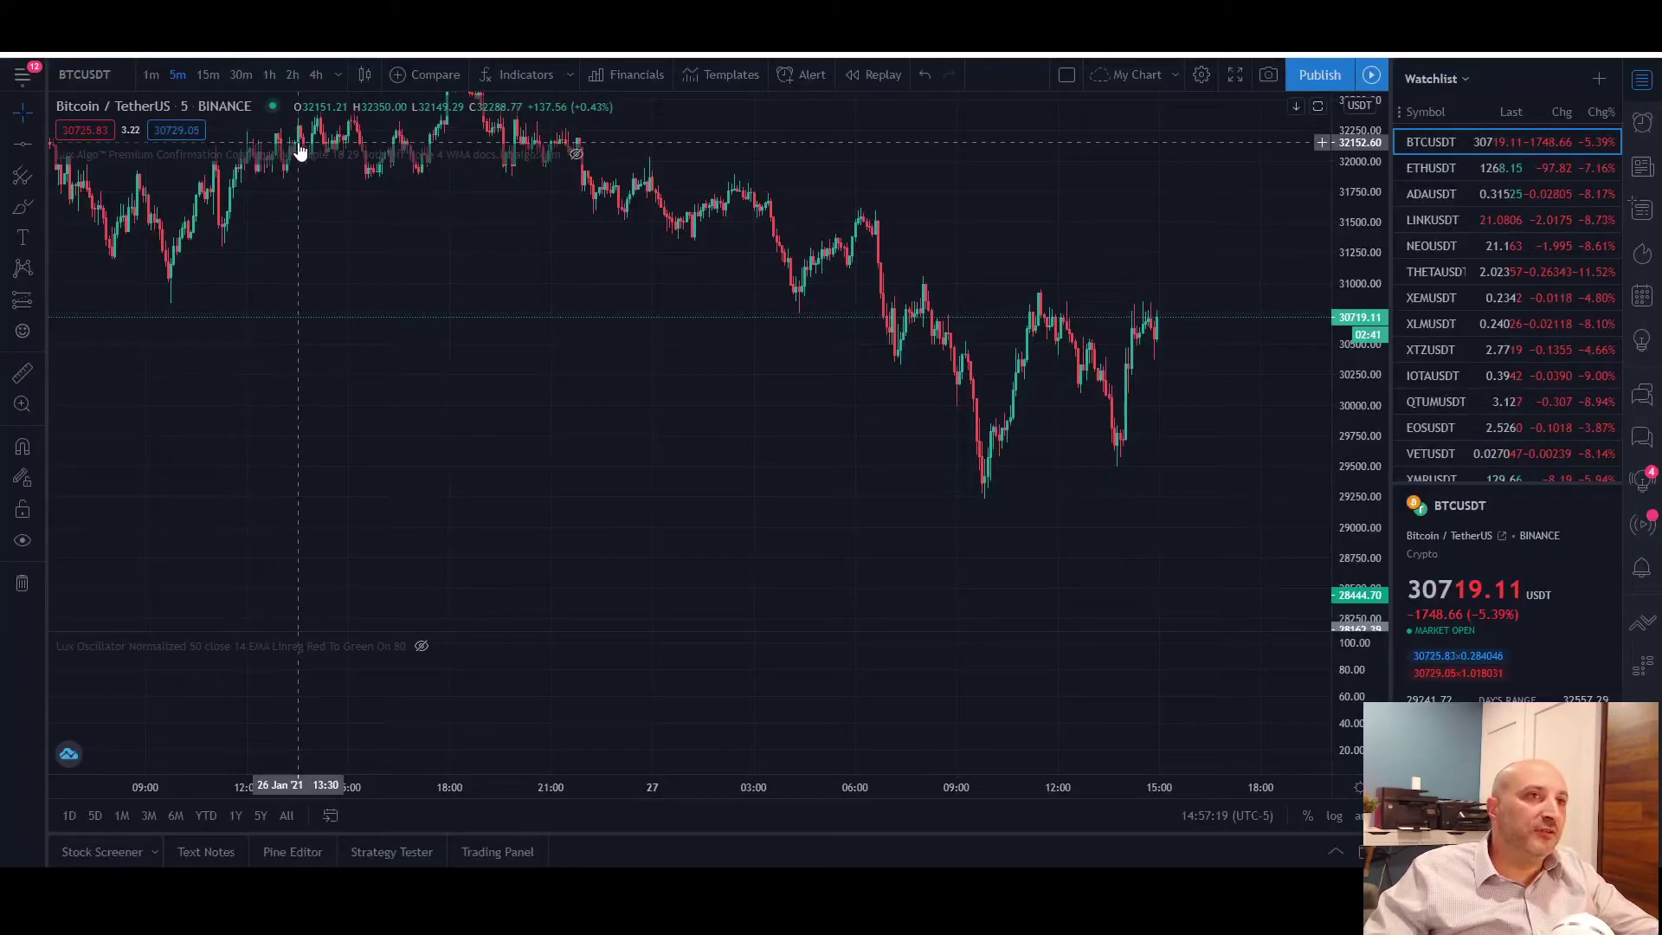
{"action": "left_click_drag", "start_coordinate": [602, 331], "coordinate": [659, 378]}
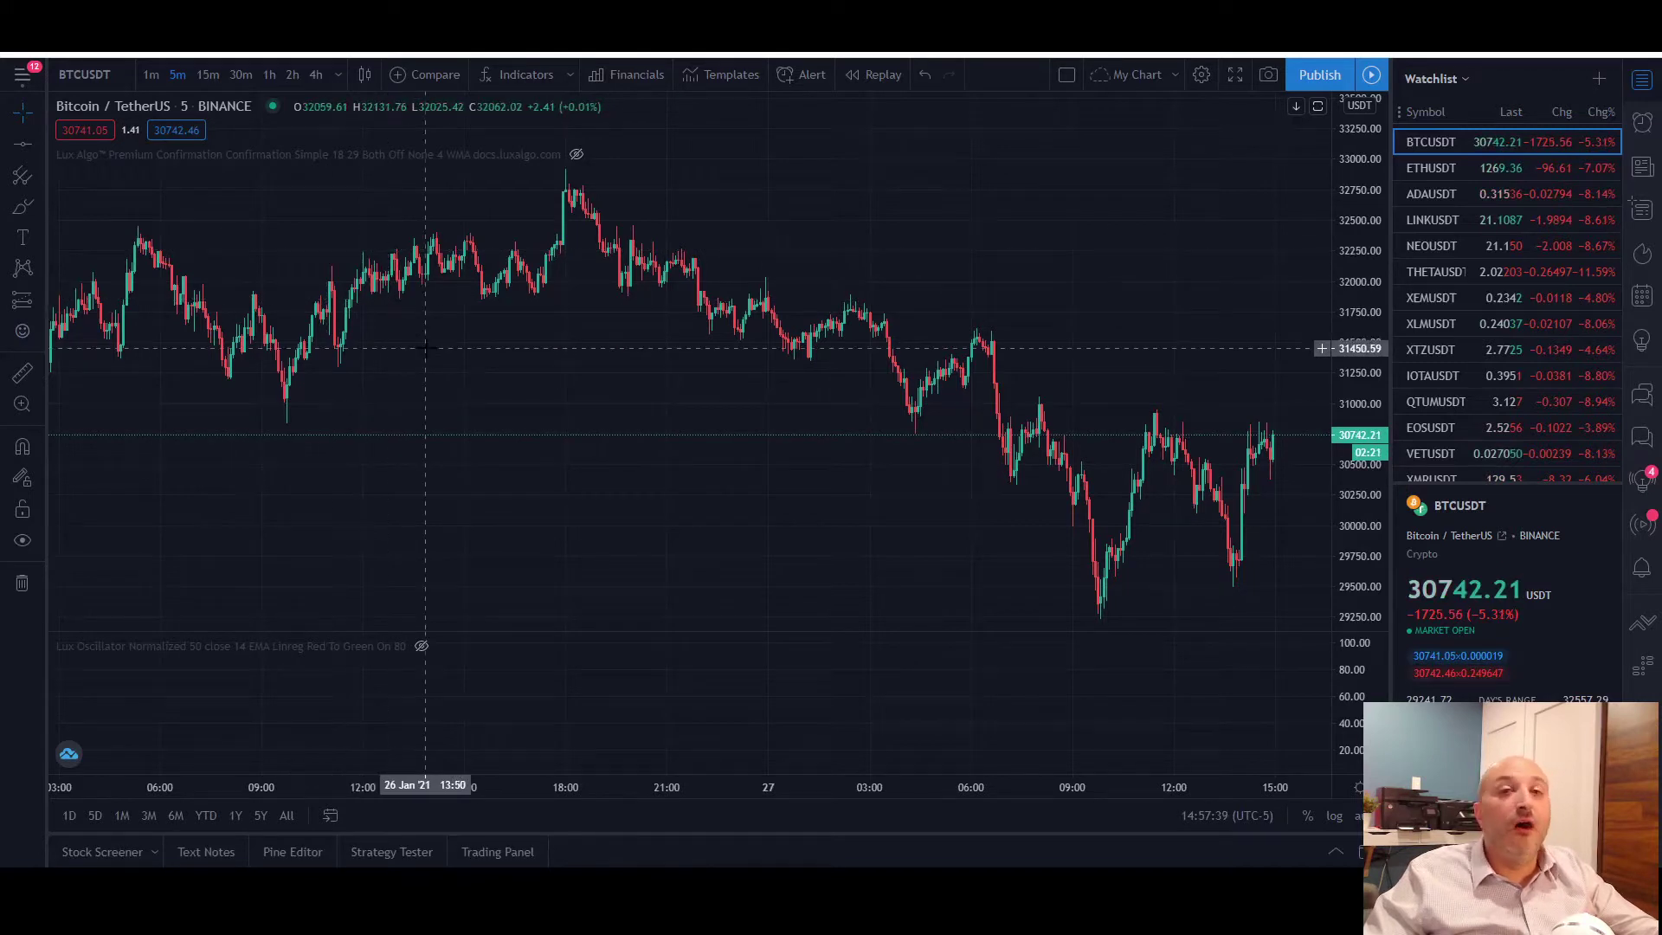
{"action": "left_click_drag", "start_coordinate": [430, 365], "coordinate": [440, 399]}
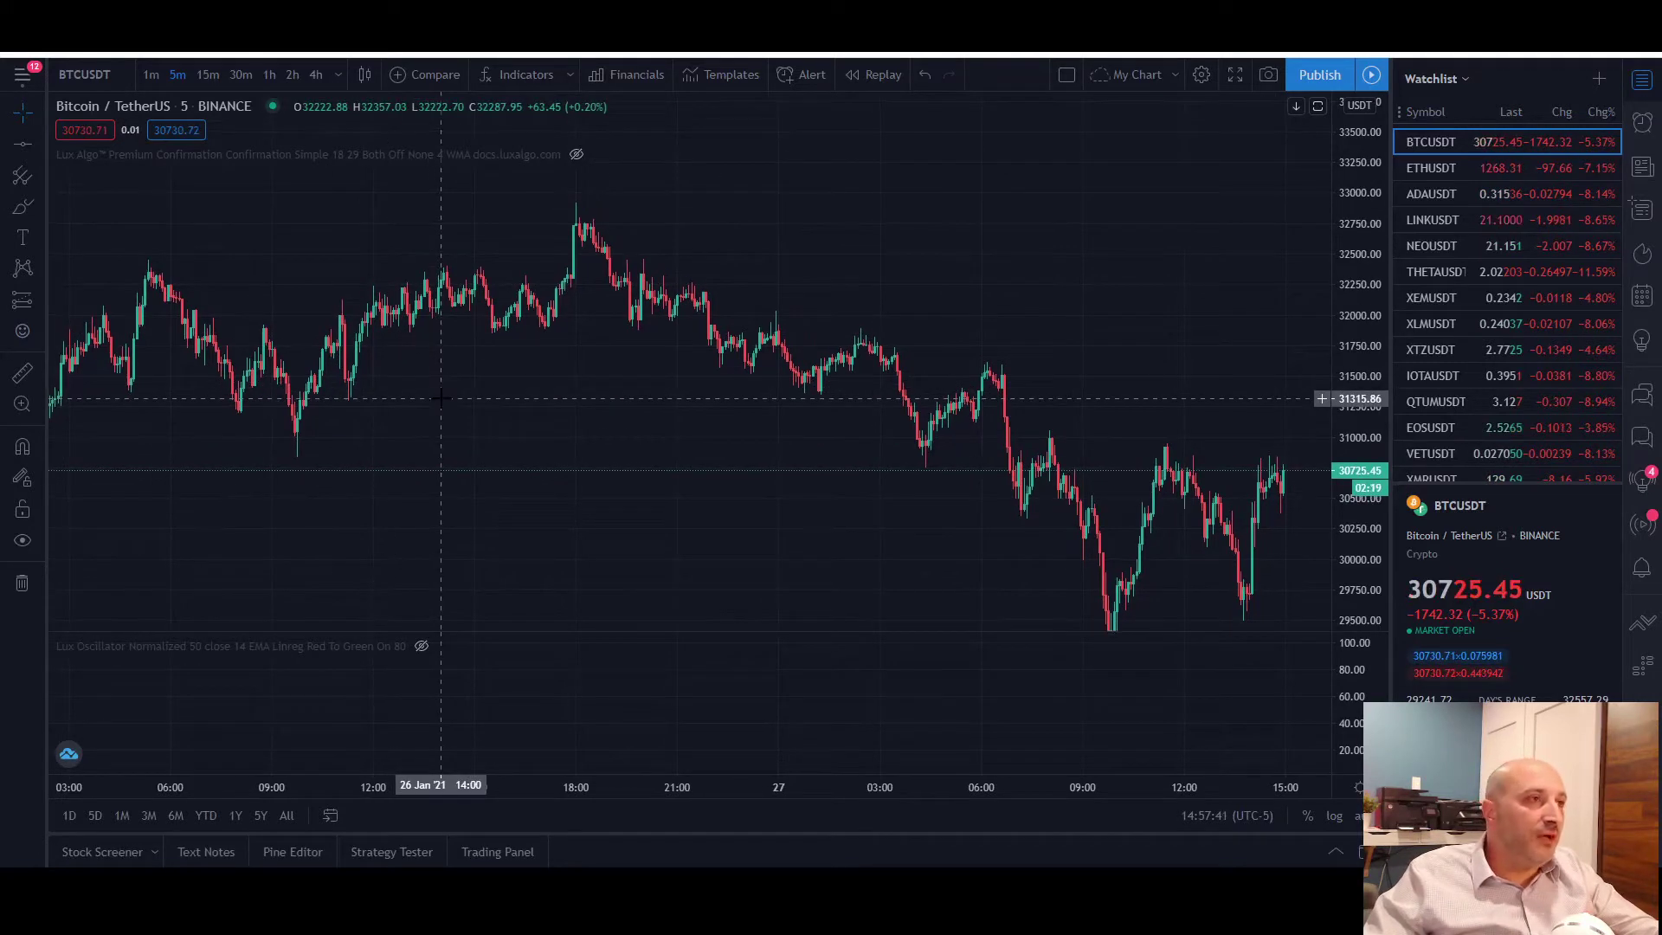
{"action": "scroll", "coordinate": [441, 399], "scroll_direction": "right", "scroll_amount": 5}
{"action": "scroll", "coordinate": [516, 390], "scroll_direction": "left", "scroll_amount": 5}
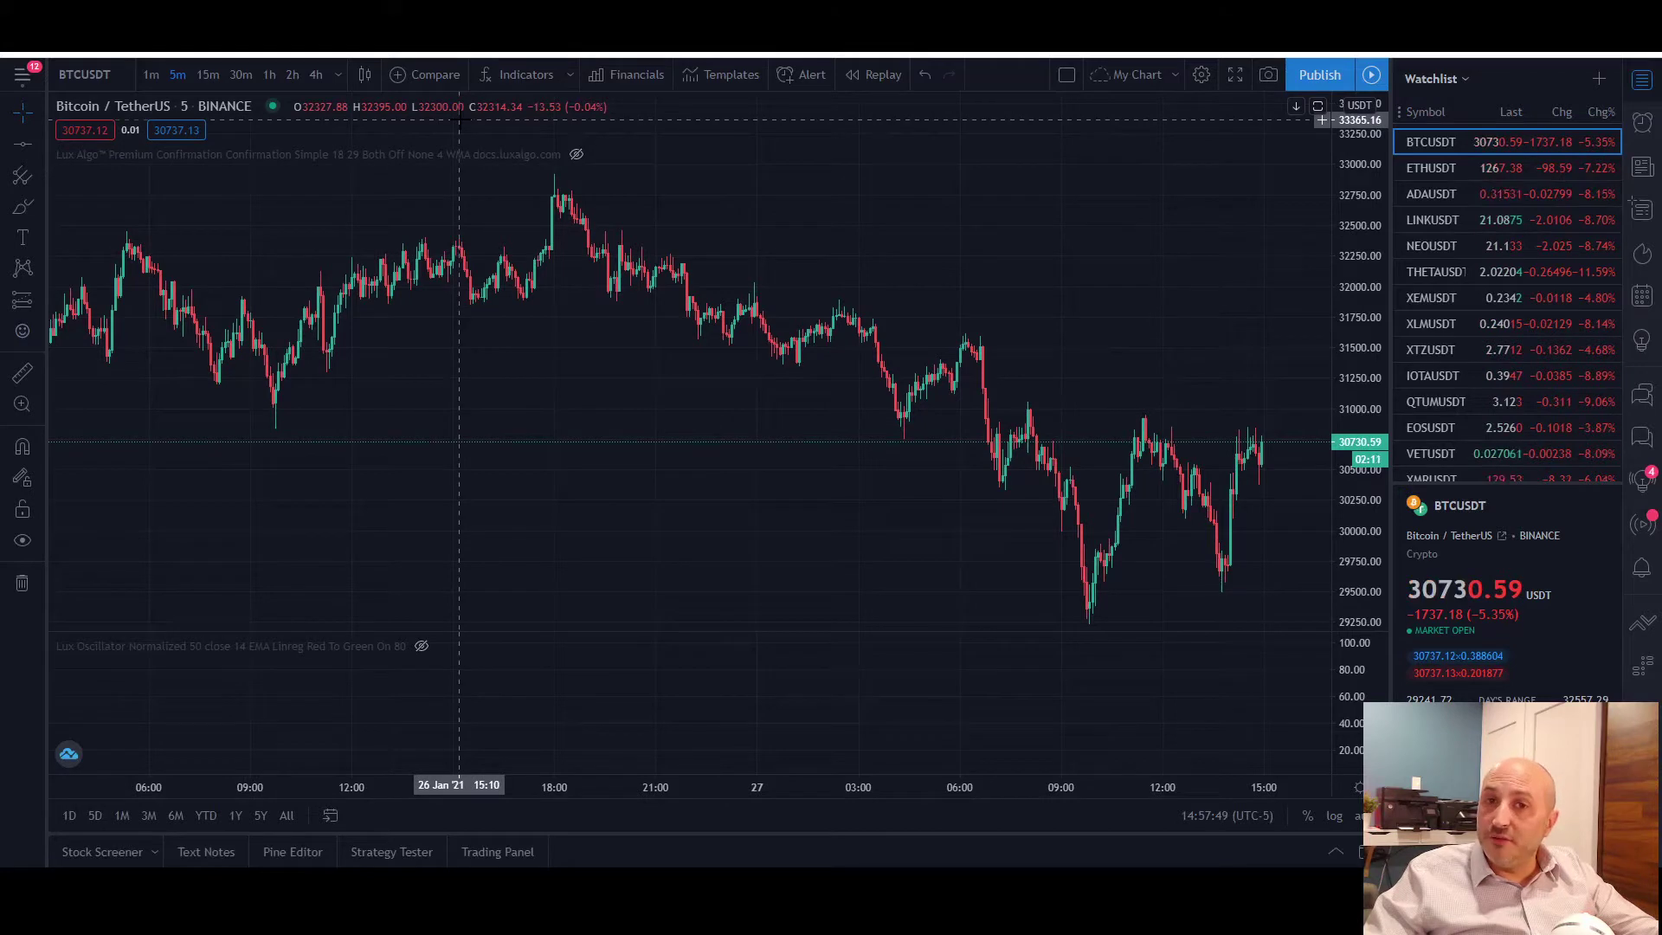
Review the available invite-only Lux Algo scripts and show the hidden Lux Algo Premium indicator on the chart
{"action": "left_click", "coordinate": [519, 72]}
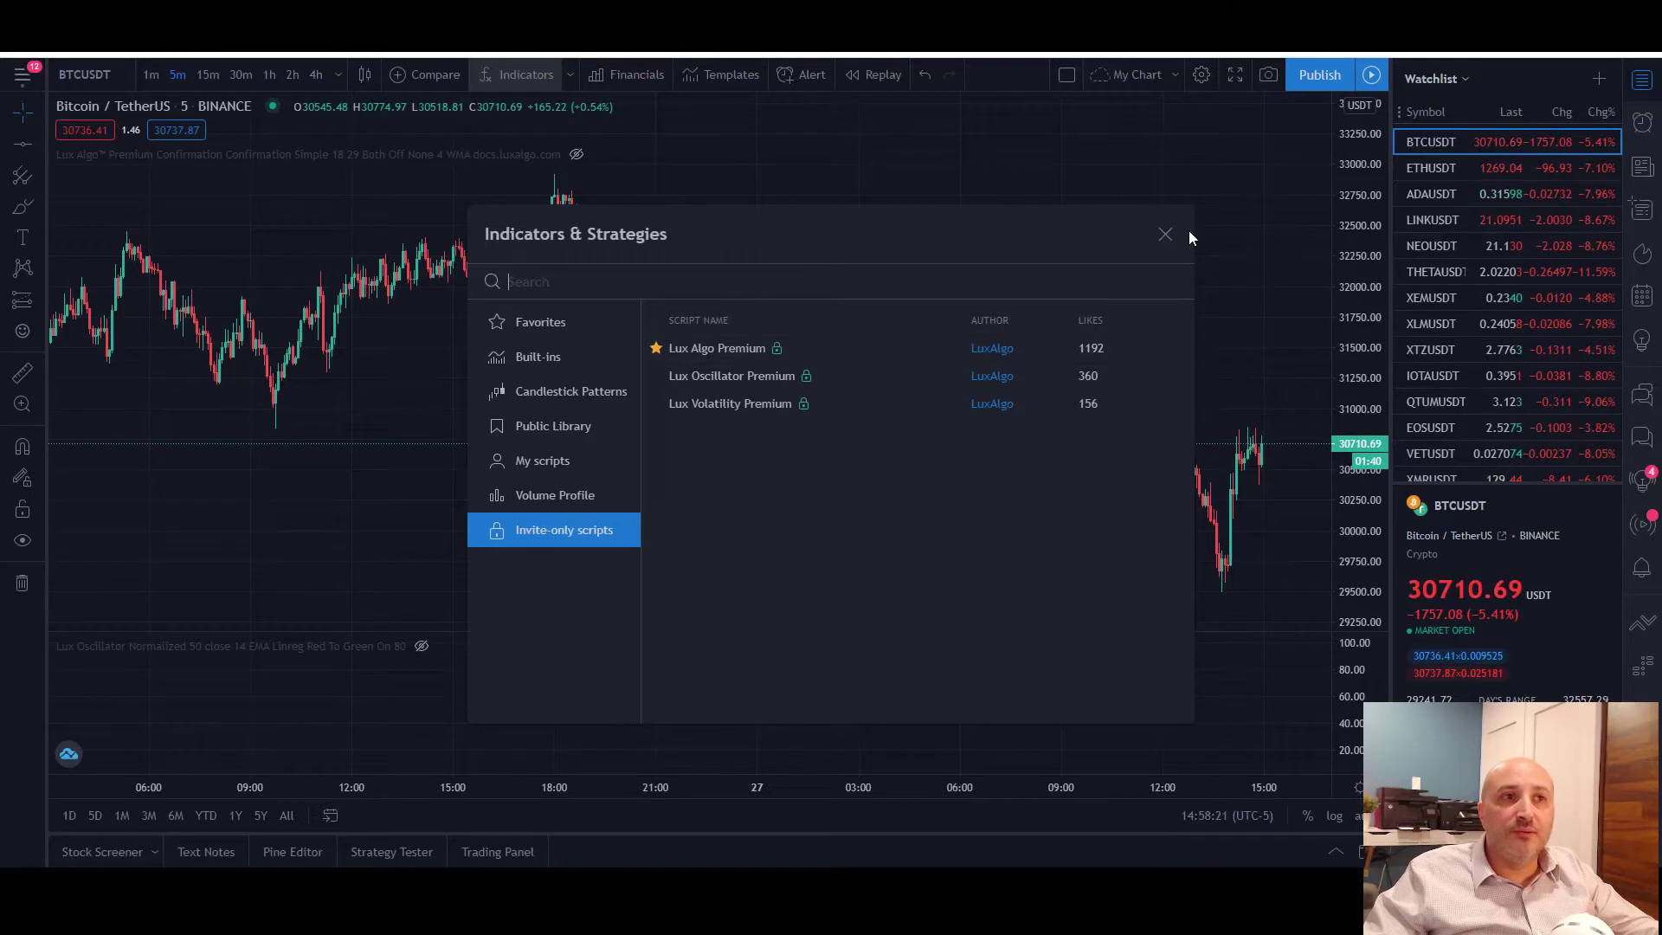
{"action": "left_click", "coordinate": [1165, 233]}
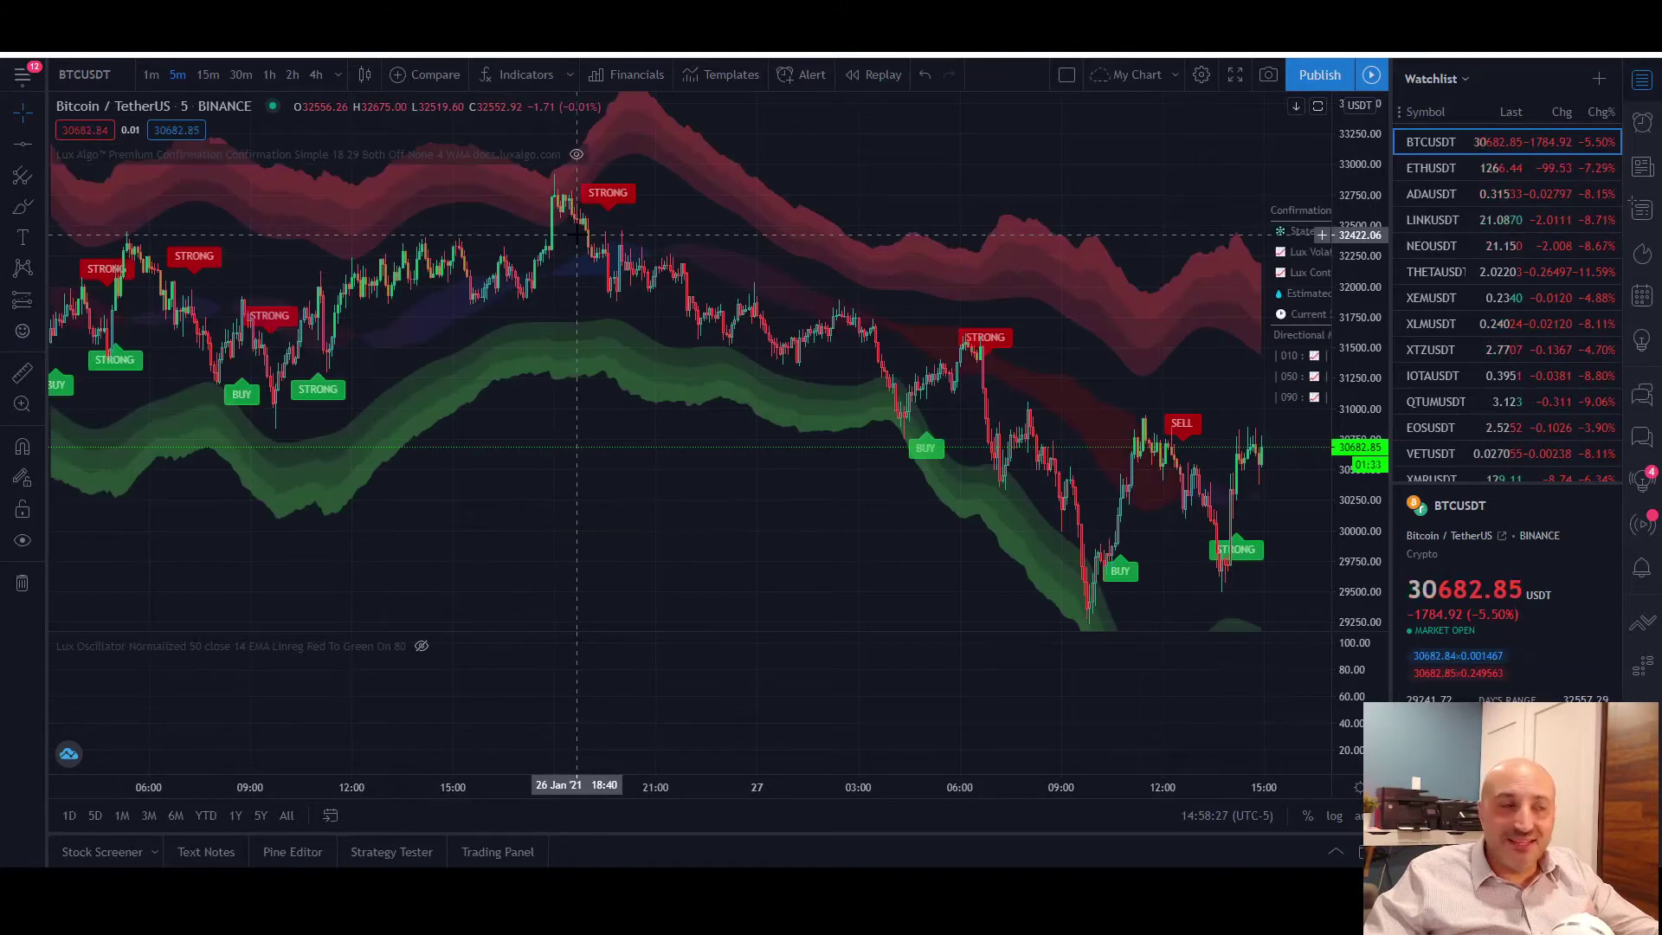
Examine the Lux Algo Premium buy and sell signals, colored bands and dashboard on the BTCUSDT chart
{"action": "left_click_drag", "start_coordinate": [644, 439], "coordinate": [547, 493]}
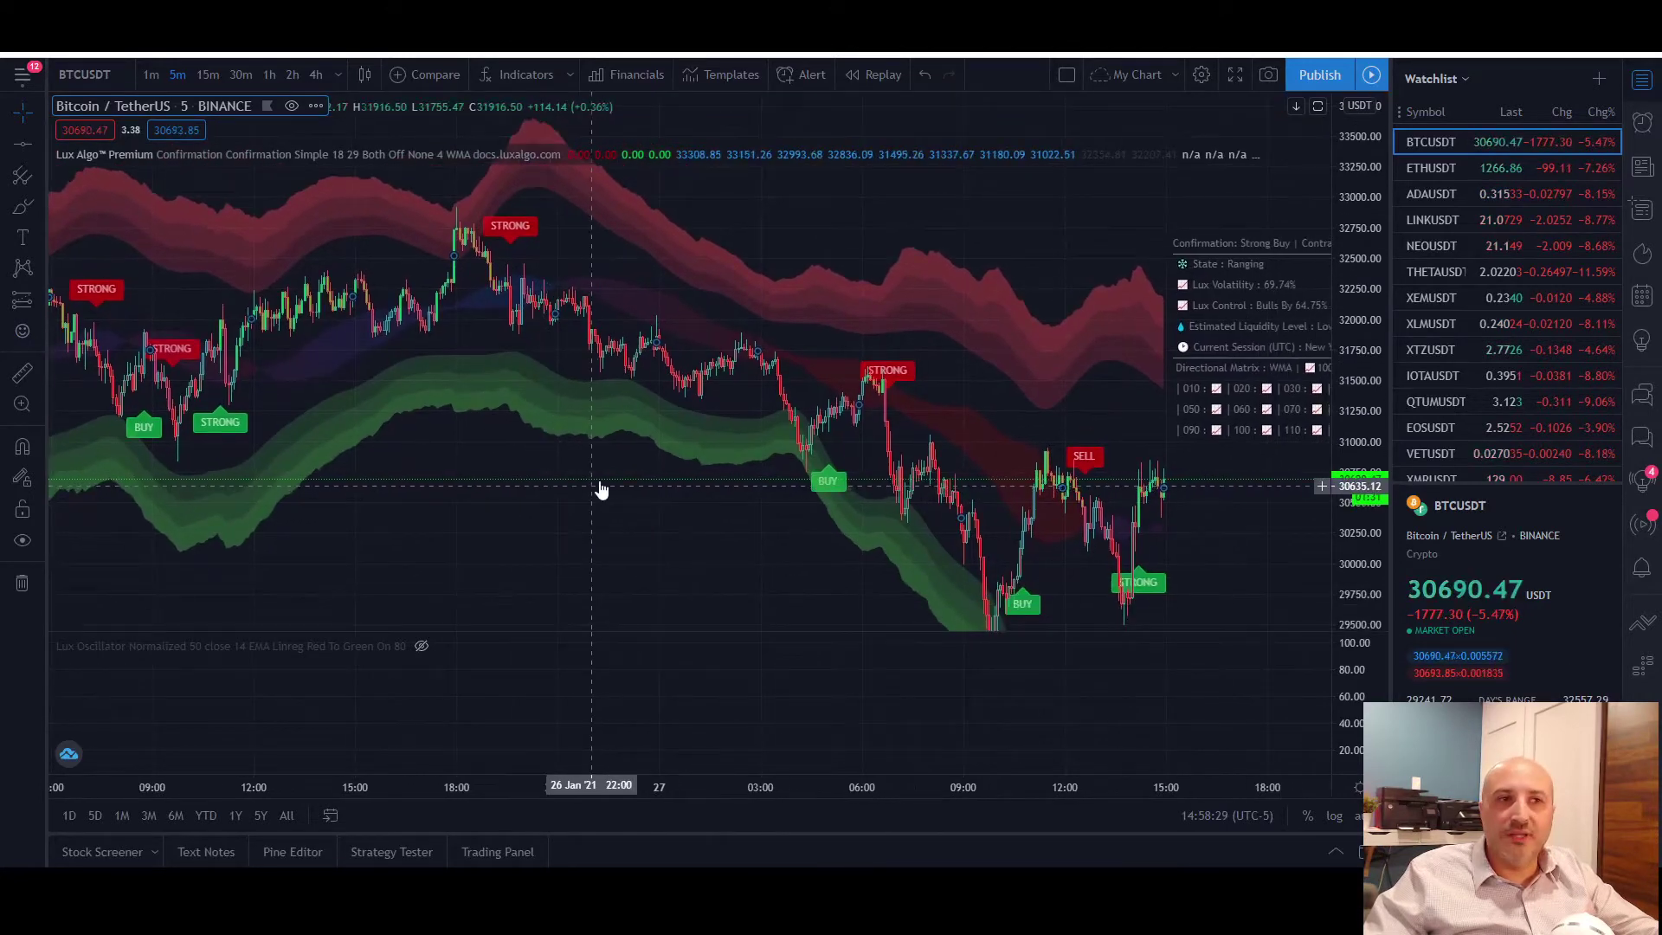
{"action": "scroll", "coordinate": [637, 489], "scroll_direction": "down", "scroll_amount": 2}
{"action": "scroll", "coordinate": [755, 560], "scroll_direction": "down", "scroll_amount": 1}
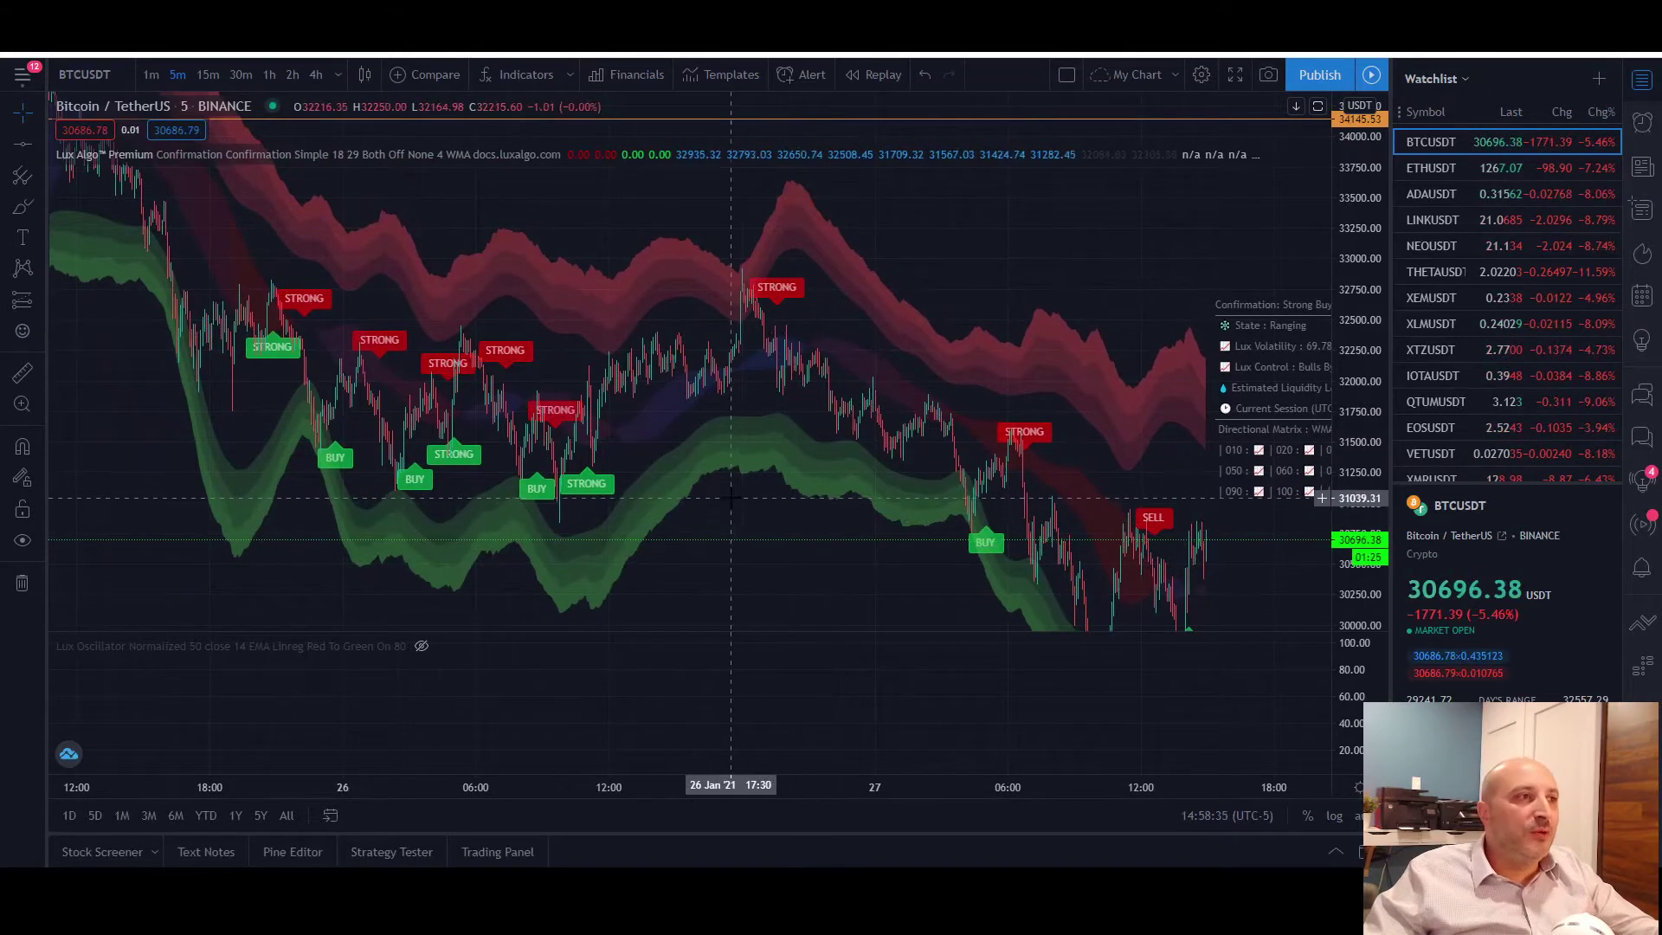
{"action": "left_click_drag", "start_coordinate": [766, 519], "coordinate": [687, 515]}
{"action": "left_click_drag", "start_coordinate": [1363, 407], "coordinate": [1364, 459]}
{"action": "left_click_drag", "start_coordinate": [805, 511], "coordinate": [724, 545]}
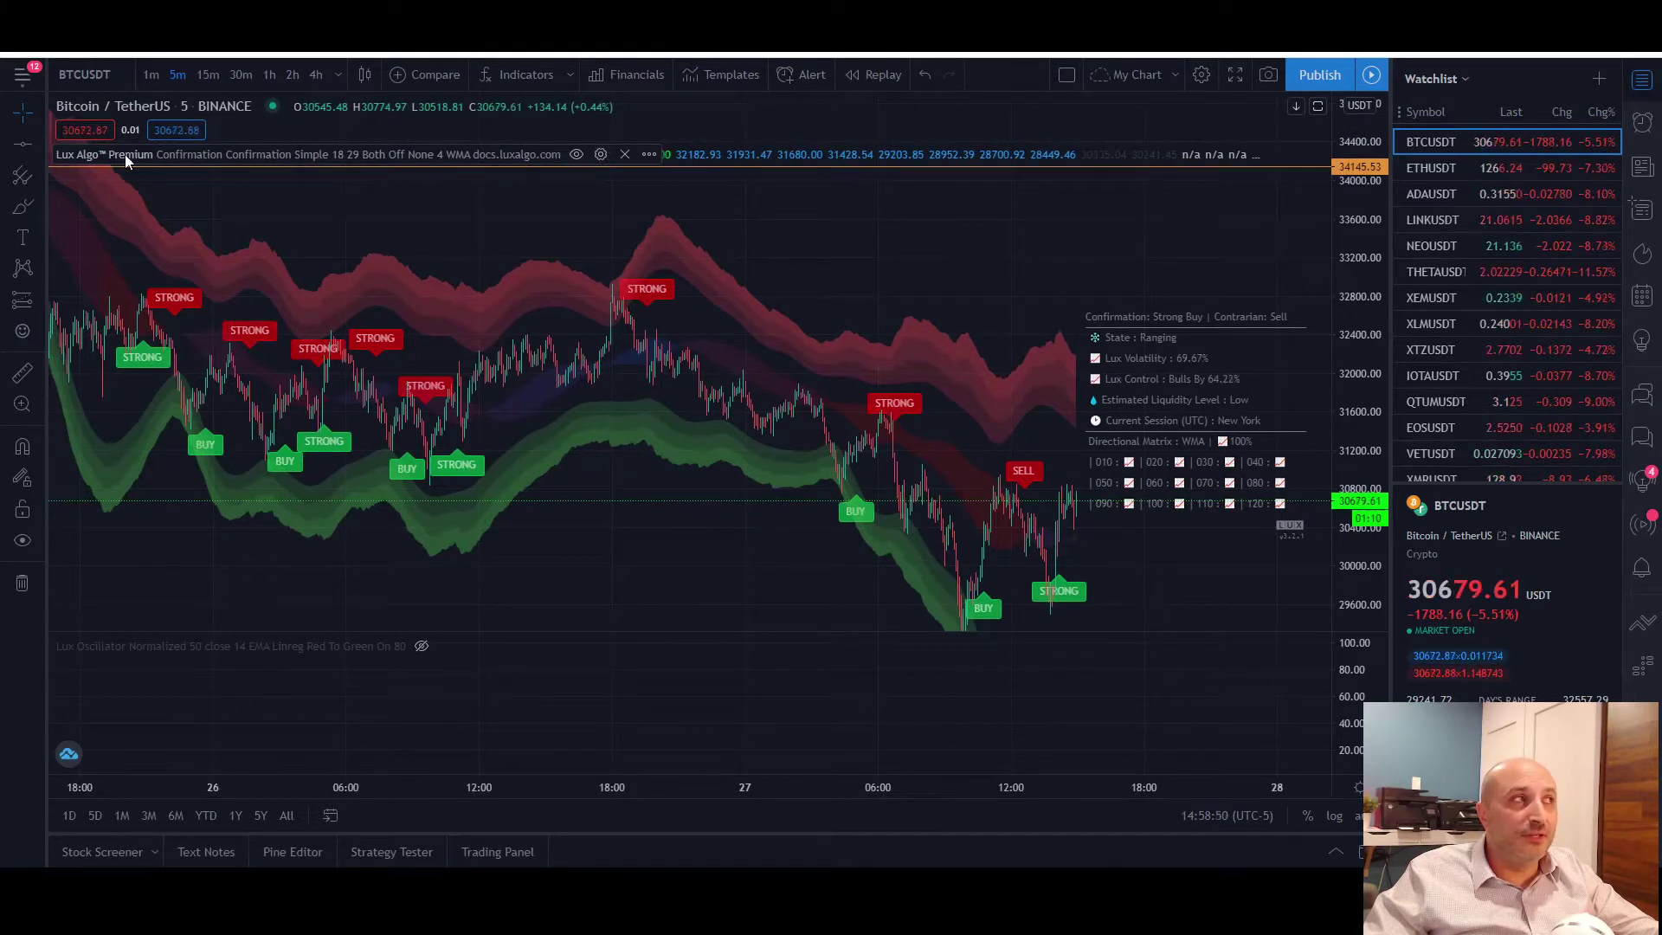
Review the Lux Algo Premium input settings and its available signal modes
{"action": "left_click", "coordinate": [599, 155]}
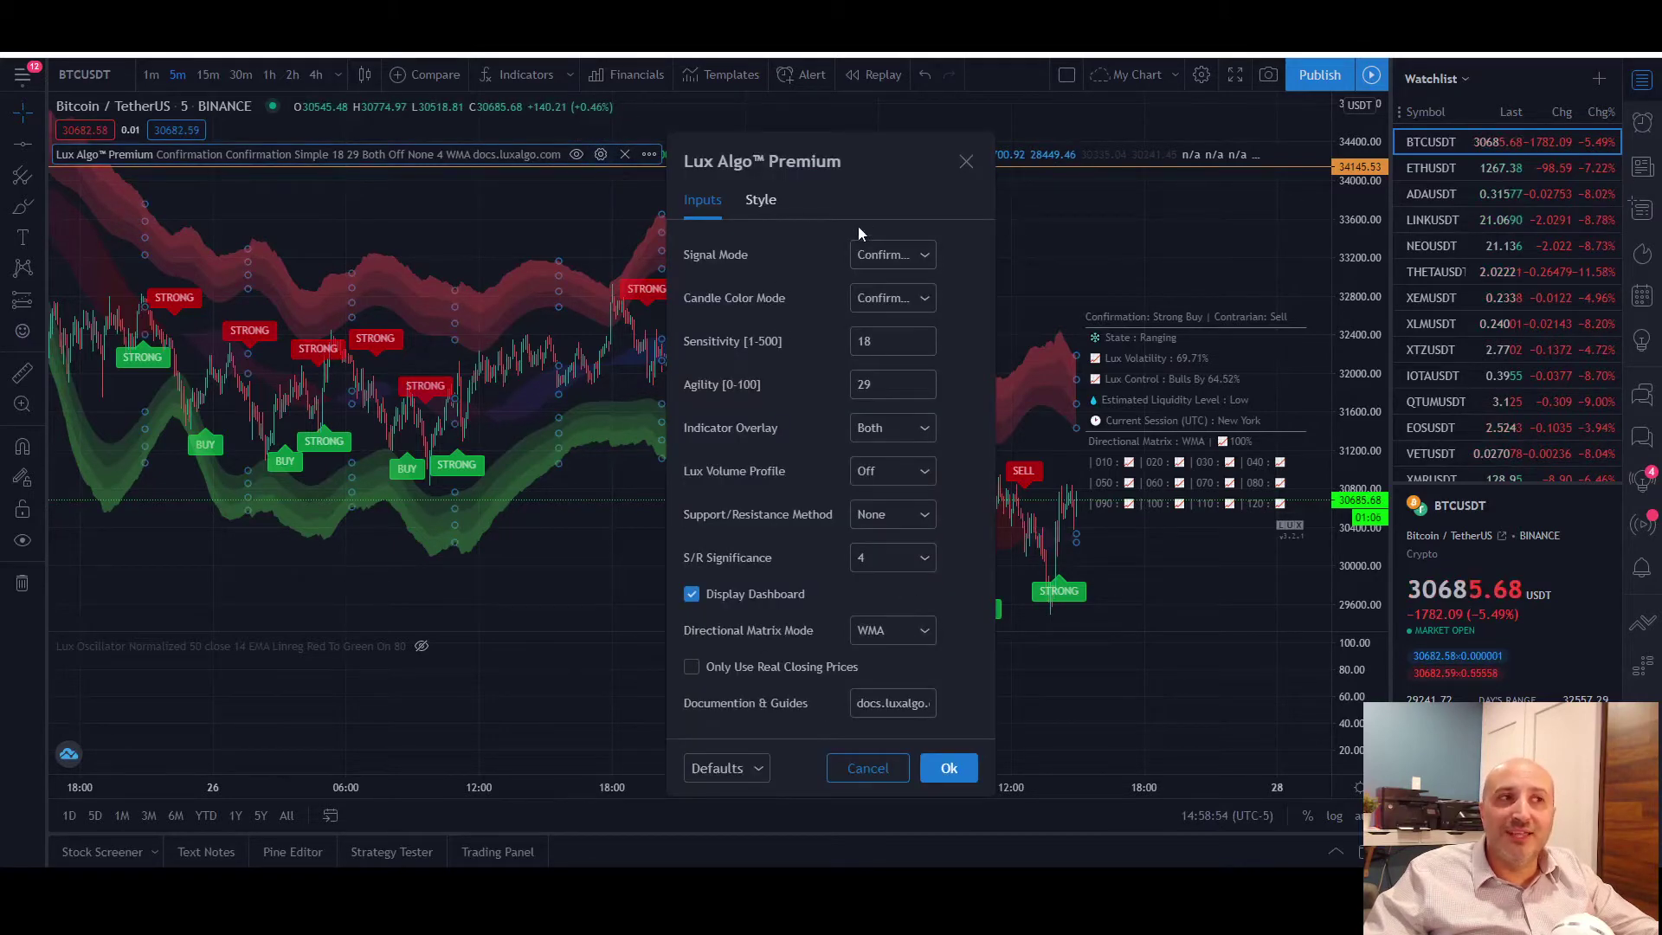
{"action": "left_click", "coordinate": [966, 161]}
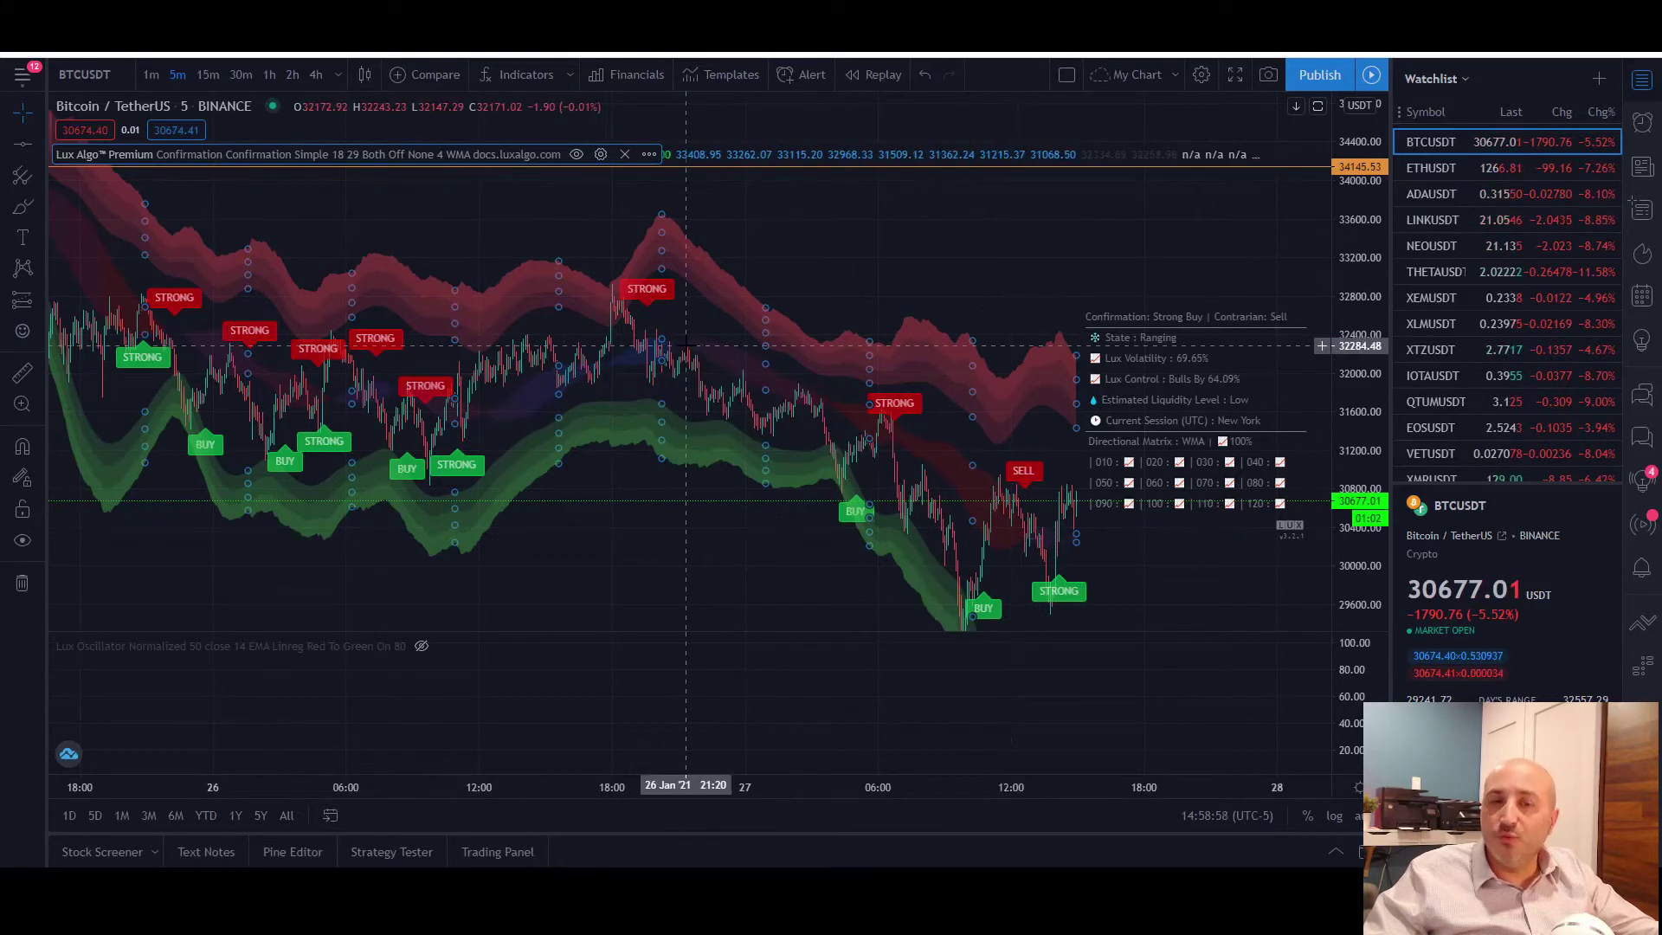
{"action": "left_click_drag", "start_coordinate": [757, 571], "coordinate": [710, 569]}
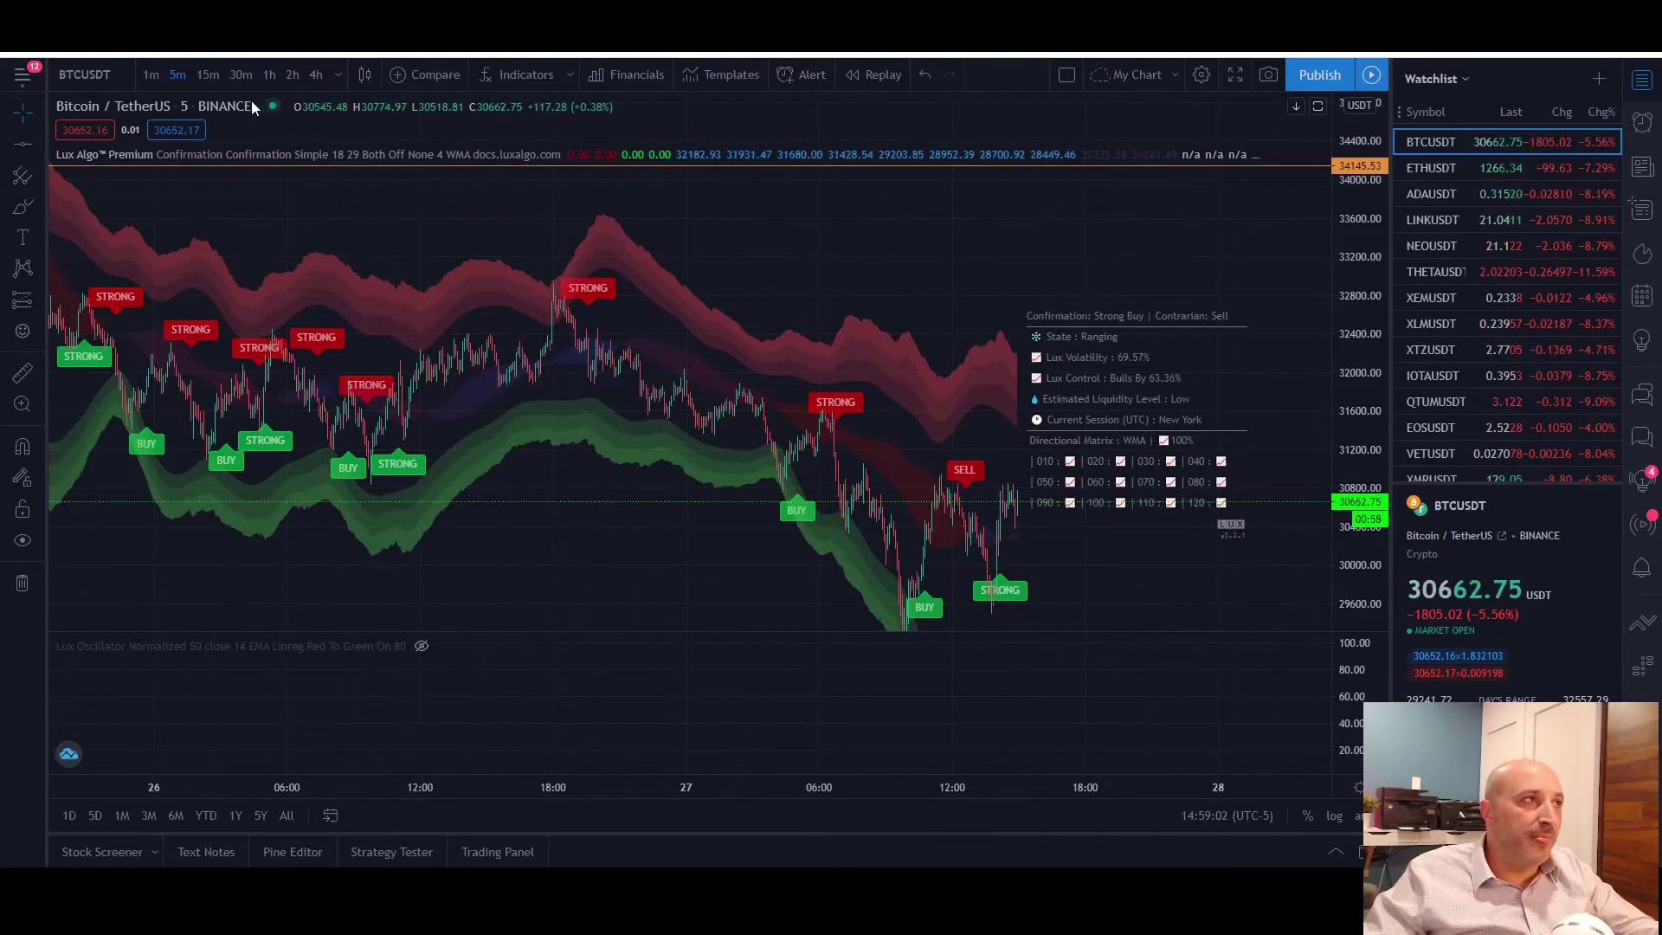
{"action": "left_click", "coordinate": [600, 154]}
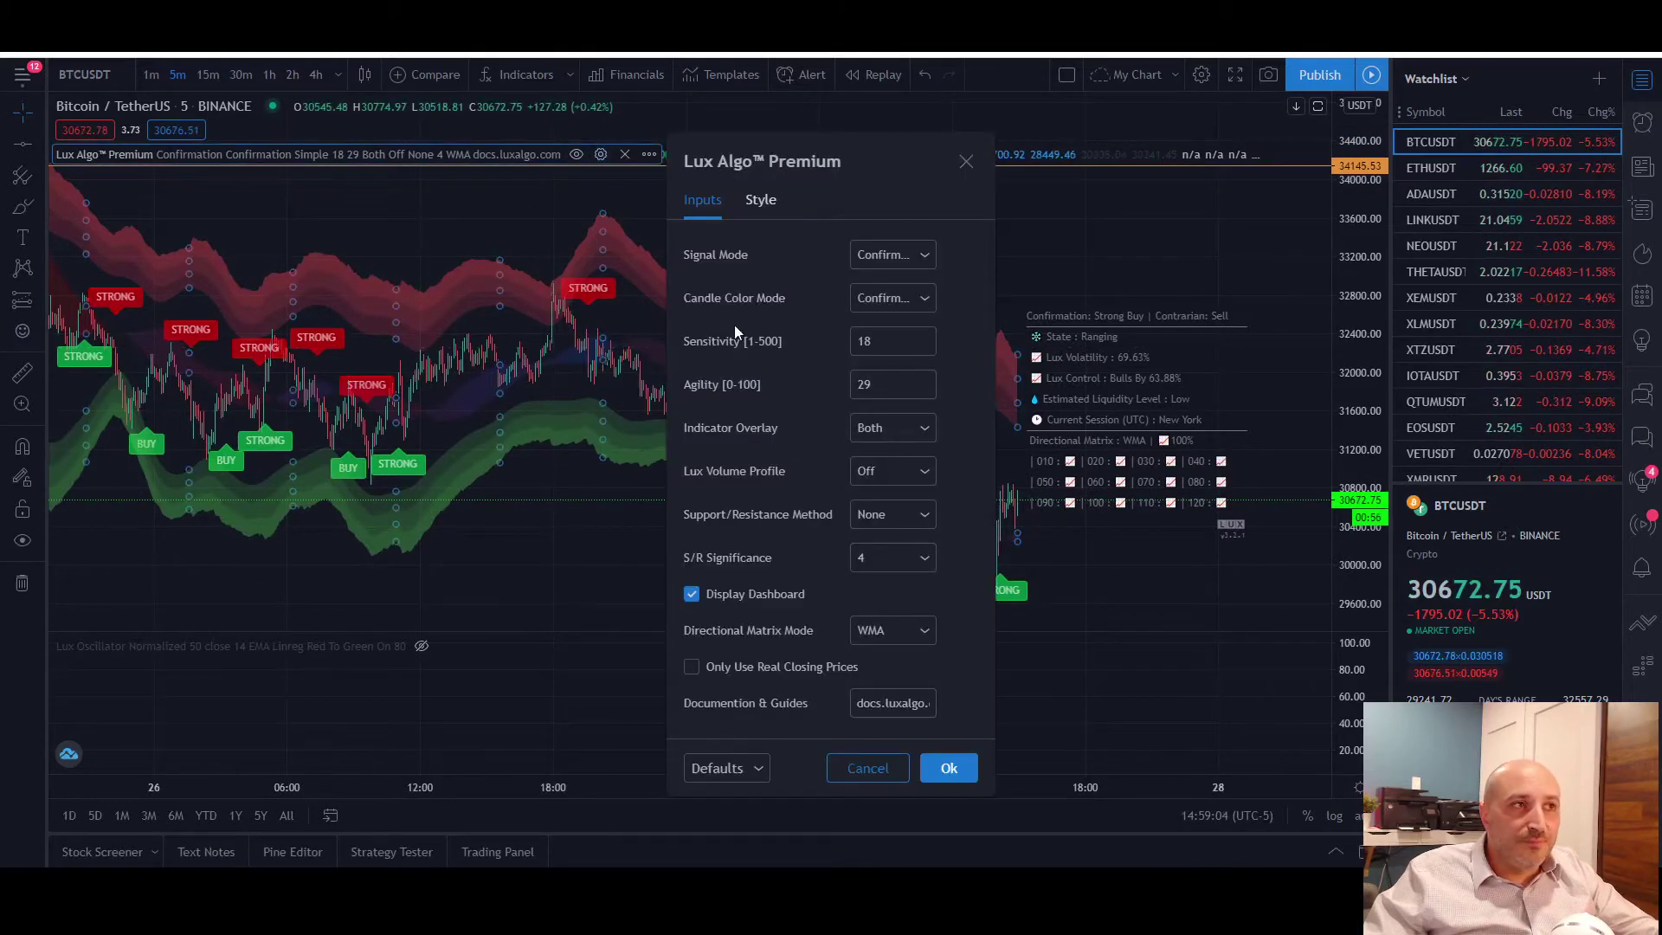
{"action": "left_click", "coordinate": [932, 254]}
{"action": "left_click", "coordinate": [930, 254]}
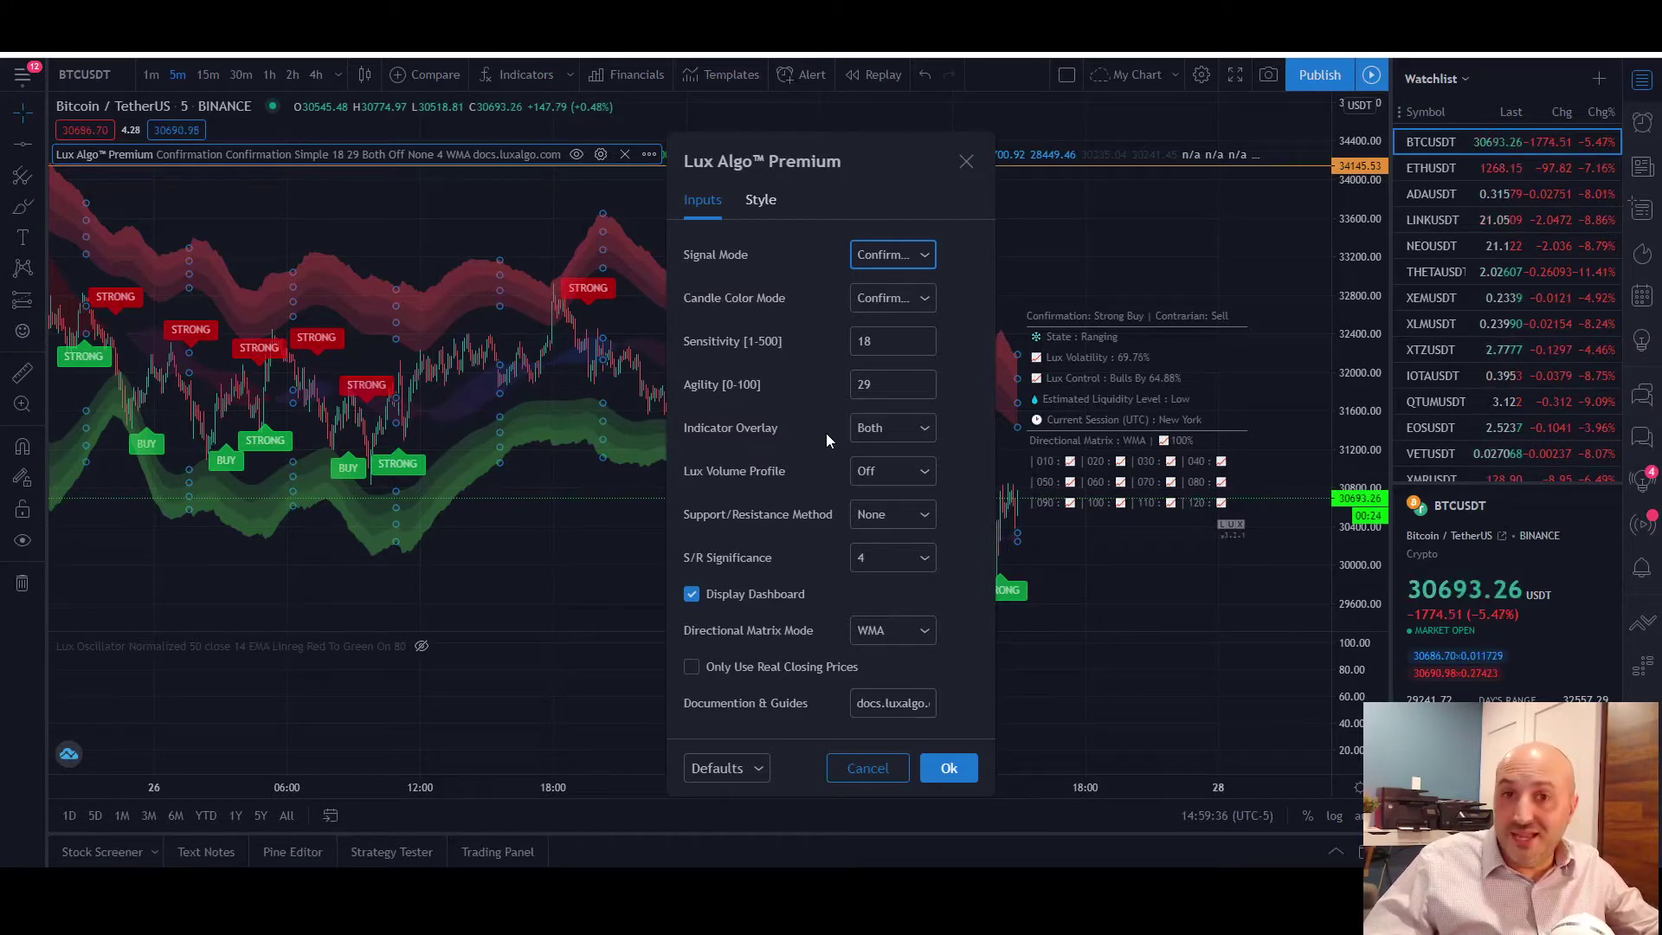
Check the indicator overlay and support/resistance method options, keeping Both and None, and close the indicator settings
{"action": "left_click", "coordinate": [911, 430]}
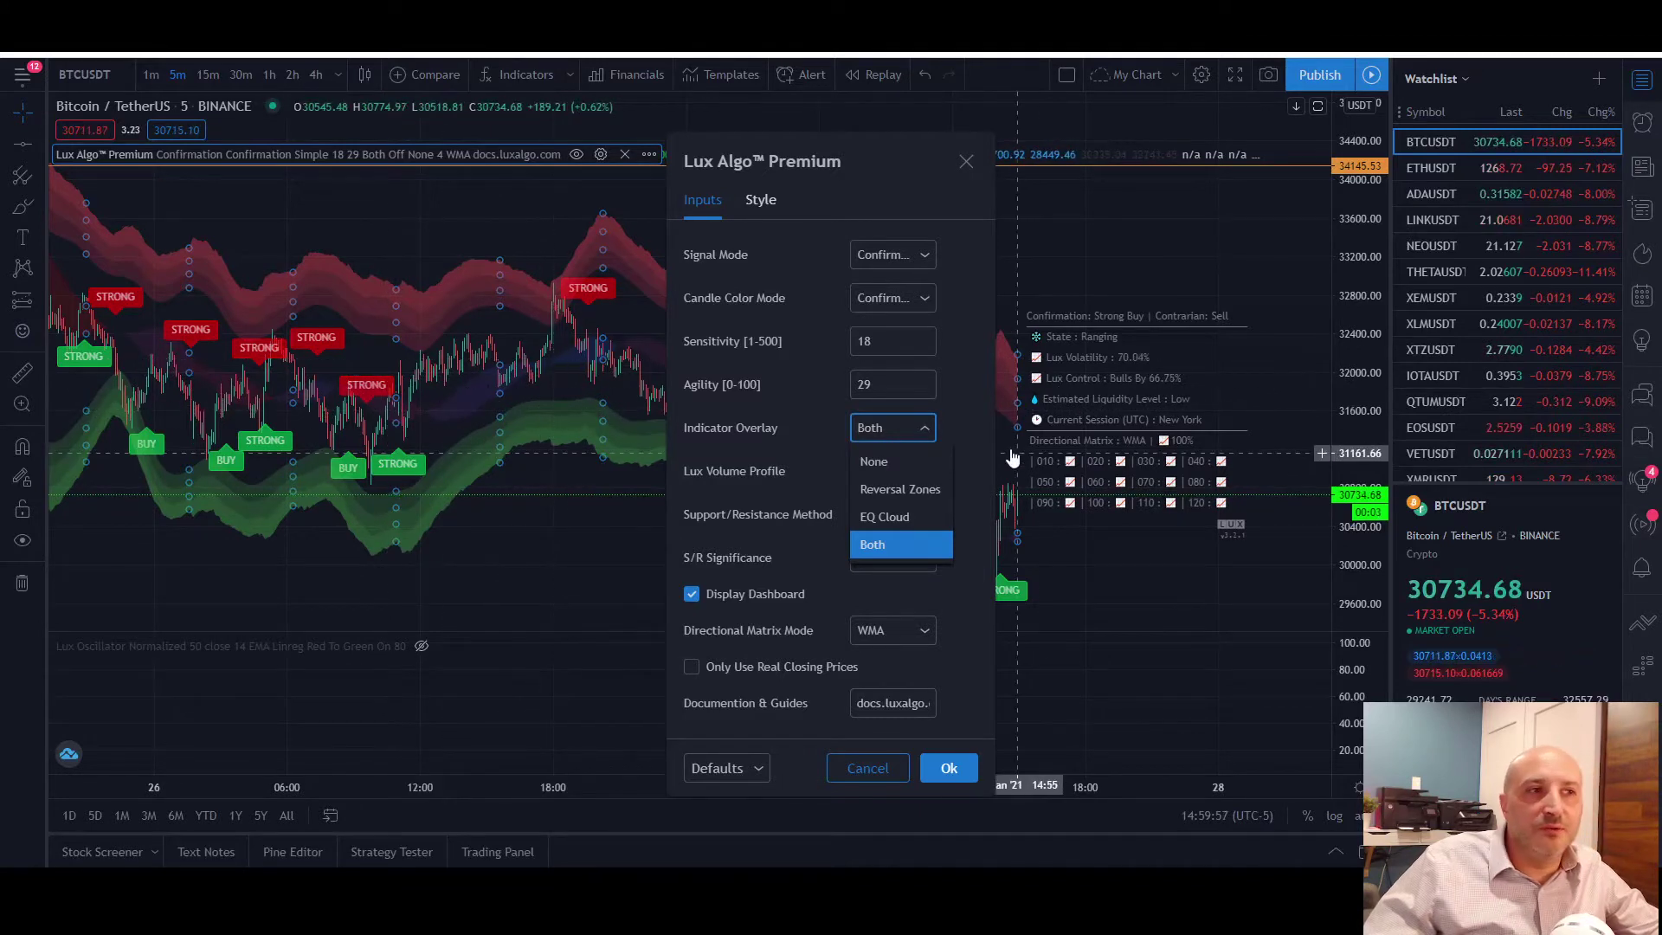
{"action": "left_click", "coordinate": [967, 413]}
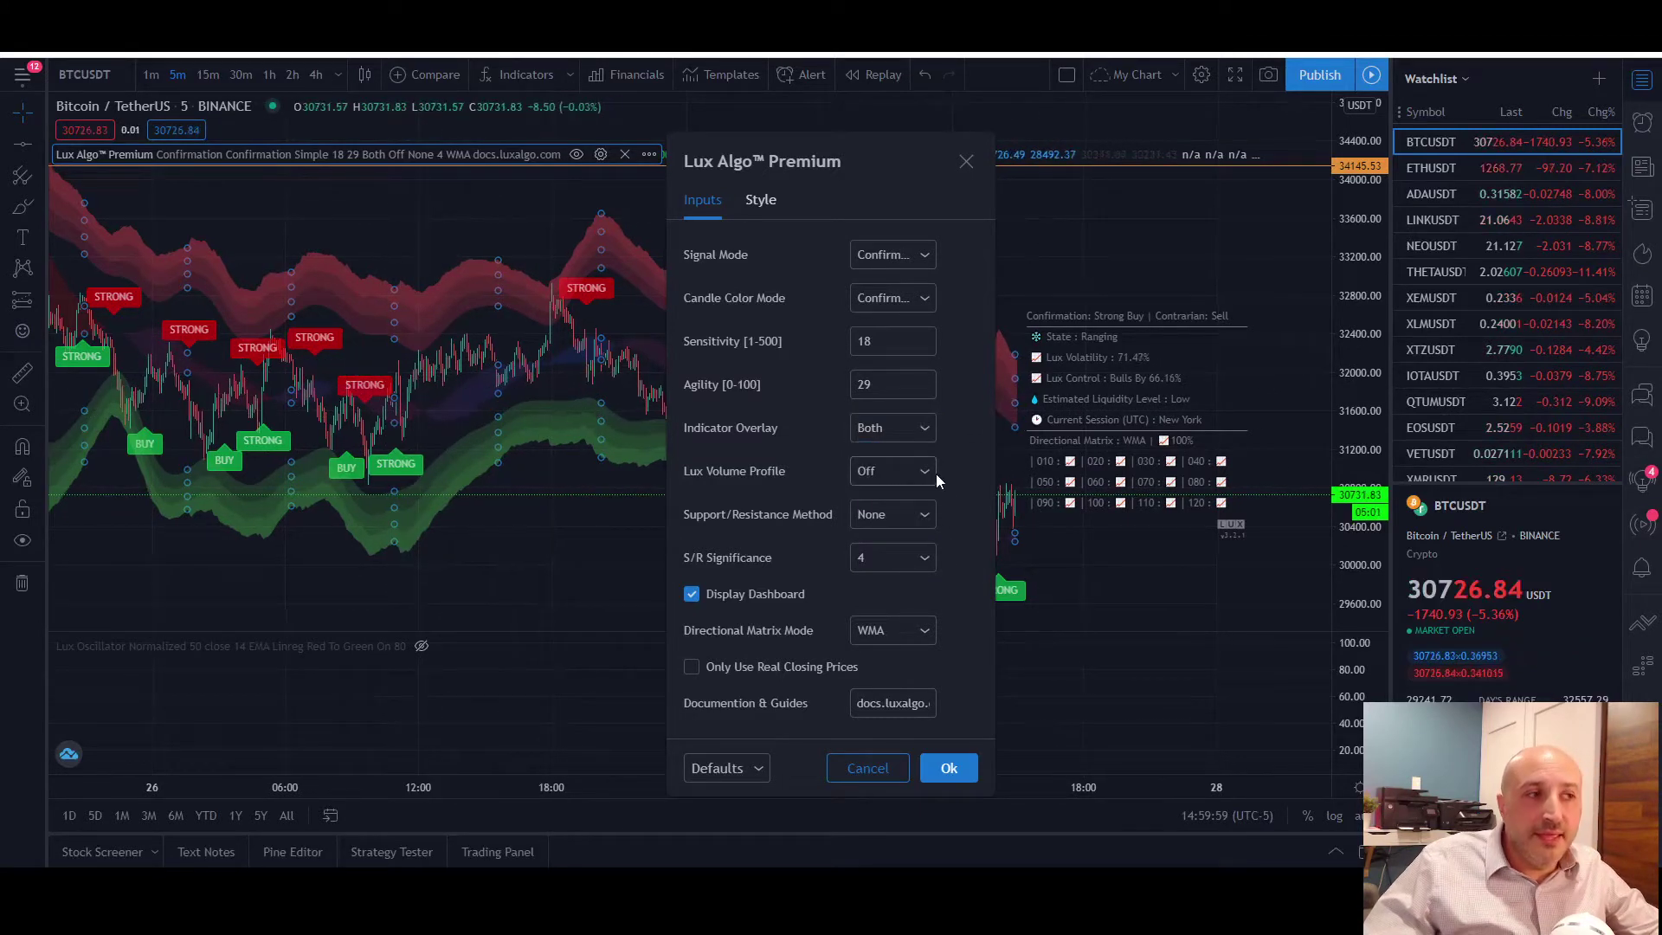
{"action": "left_click", "coordinate": [920, 513]}
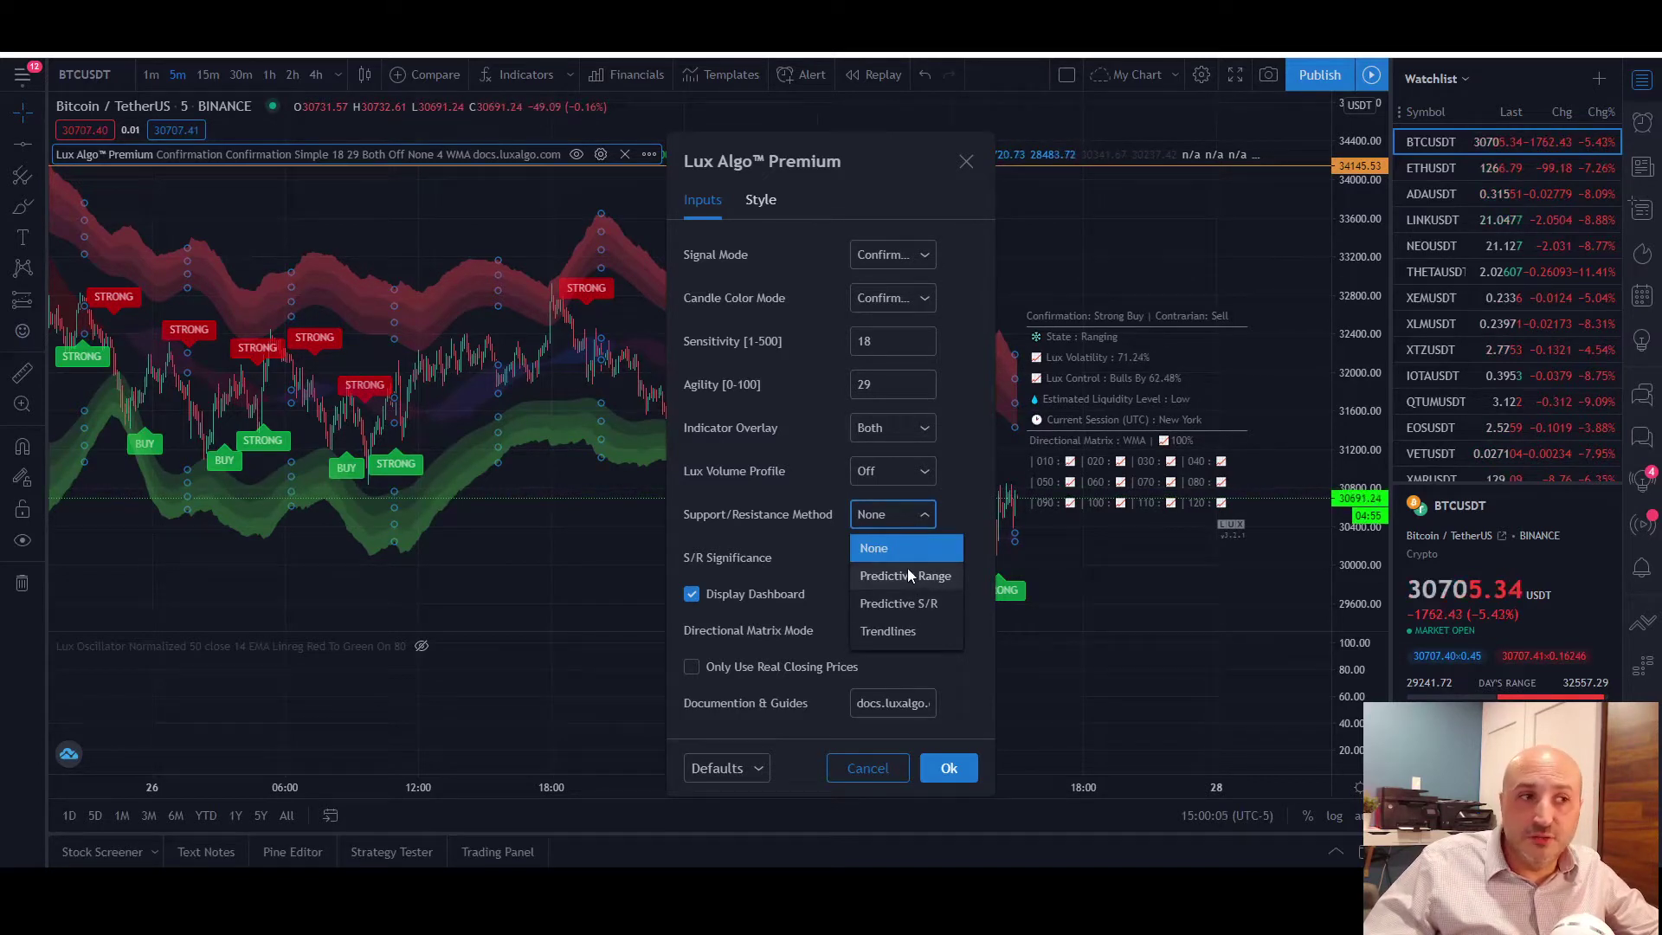
{"action": "left_click", "coordinate": [945, 503]}
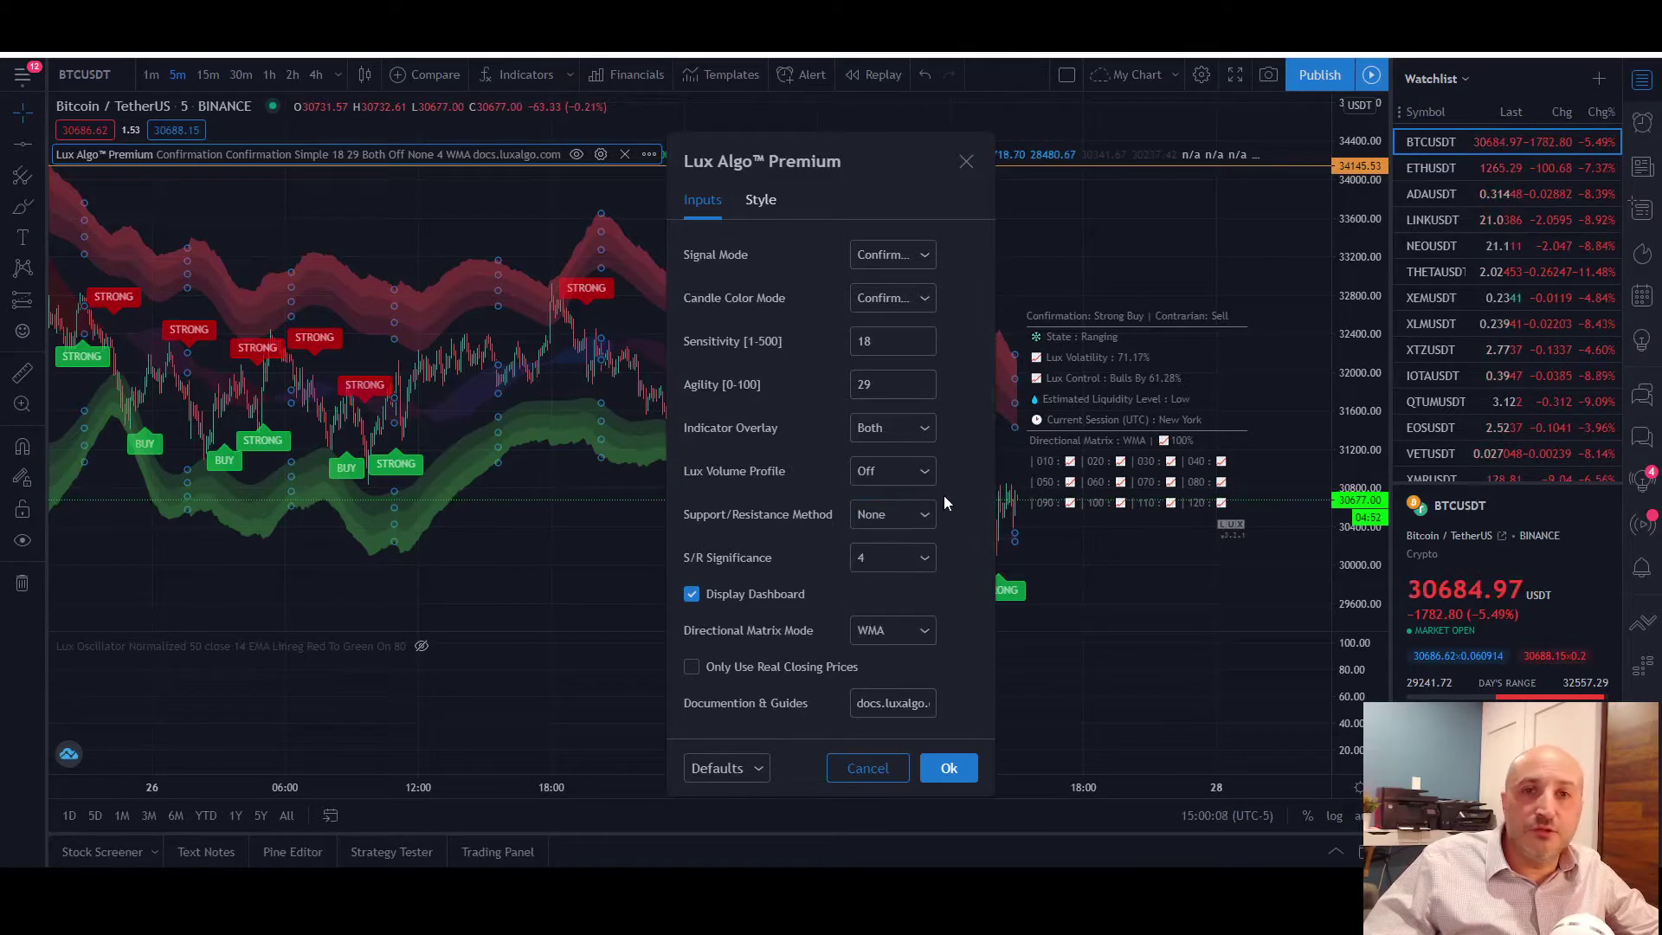
{"action": "left_click", "coordinate": [934, 779]}
Examine how price moves between the reversal zones and signals on 26 and 27 January
{"action": "left_click_drag", "start_coordinate": [598, 567], "coordinate": [910, 572]}
{"action": "scroll", "coordinate": [883, 571], "scroll_direction": "up", "scroll_amount": 4}
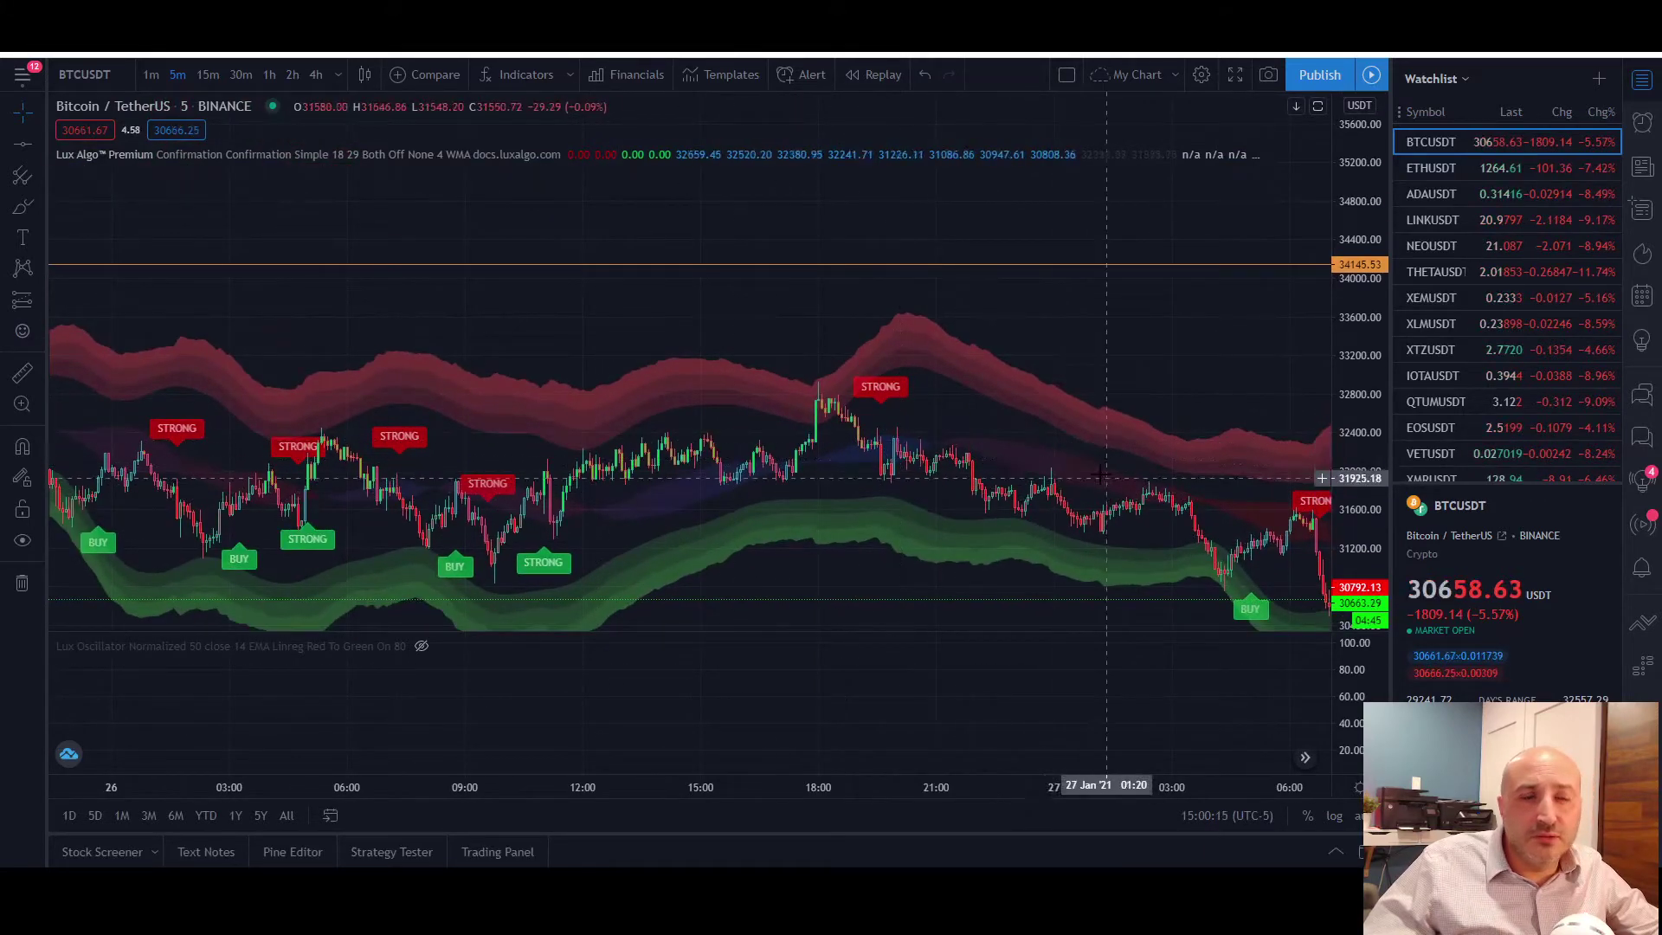
{"action": "left_click_drag", "start_coordinate": [939, 667], "coordinate": [834, 464]}
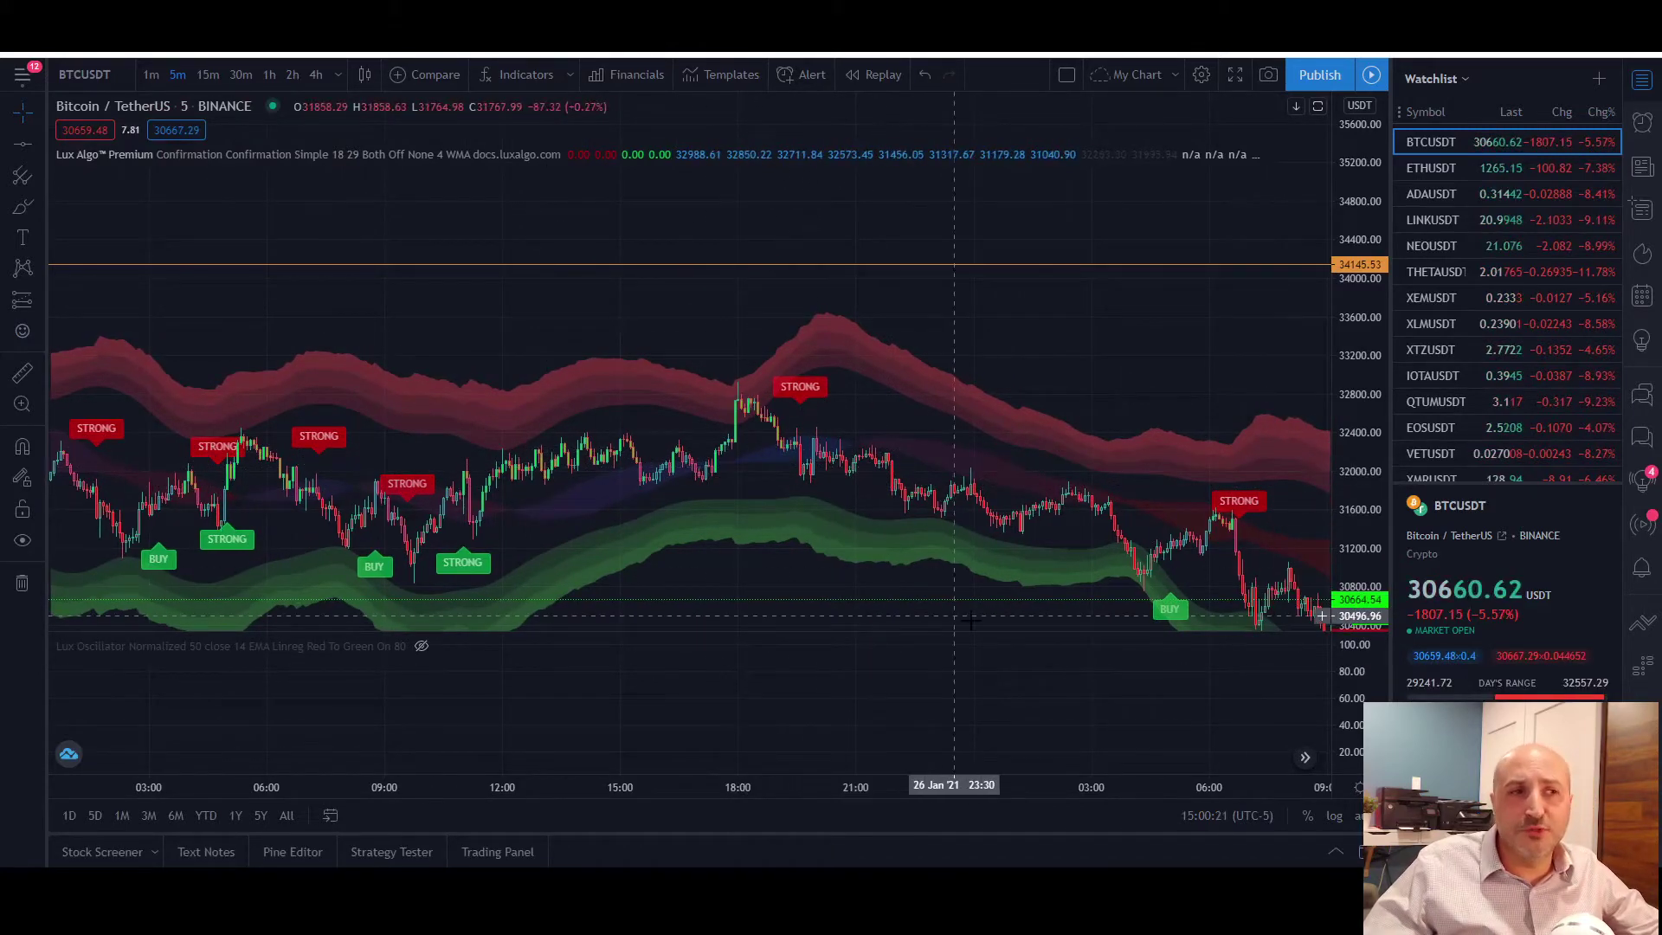
{"action": "left_click_drag", "start_coordinate": [996, 484], "coordinate": [835, 653]}
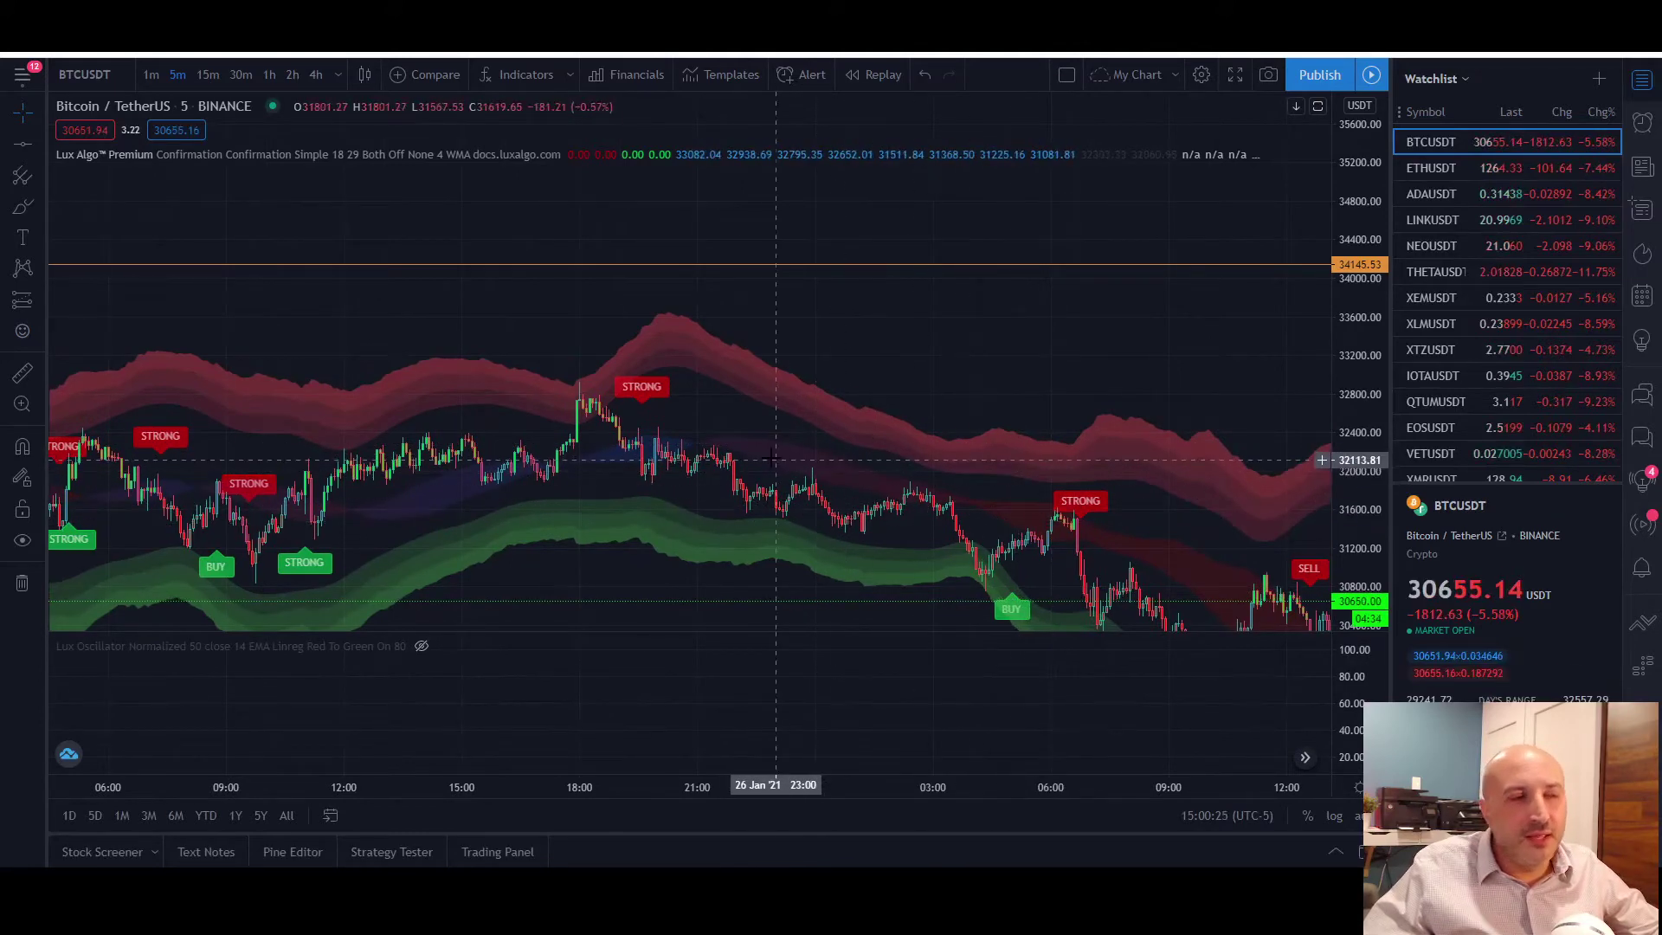
{"action": "left_click_drag", "start_coordinate": [875, 685], "coordinate": [982, 686]}
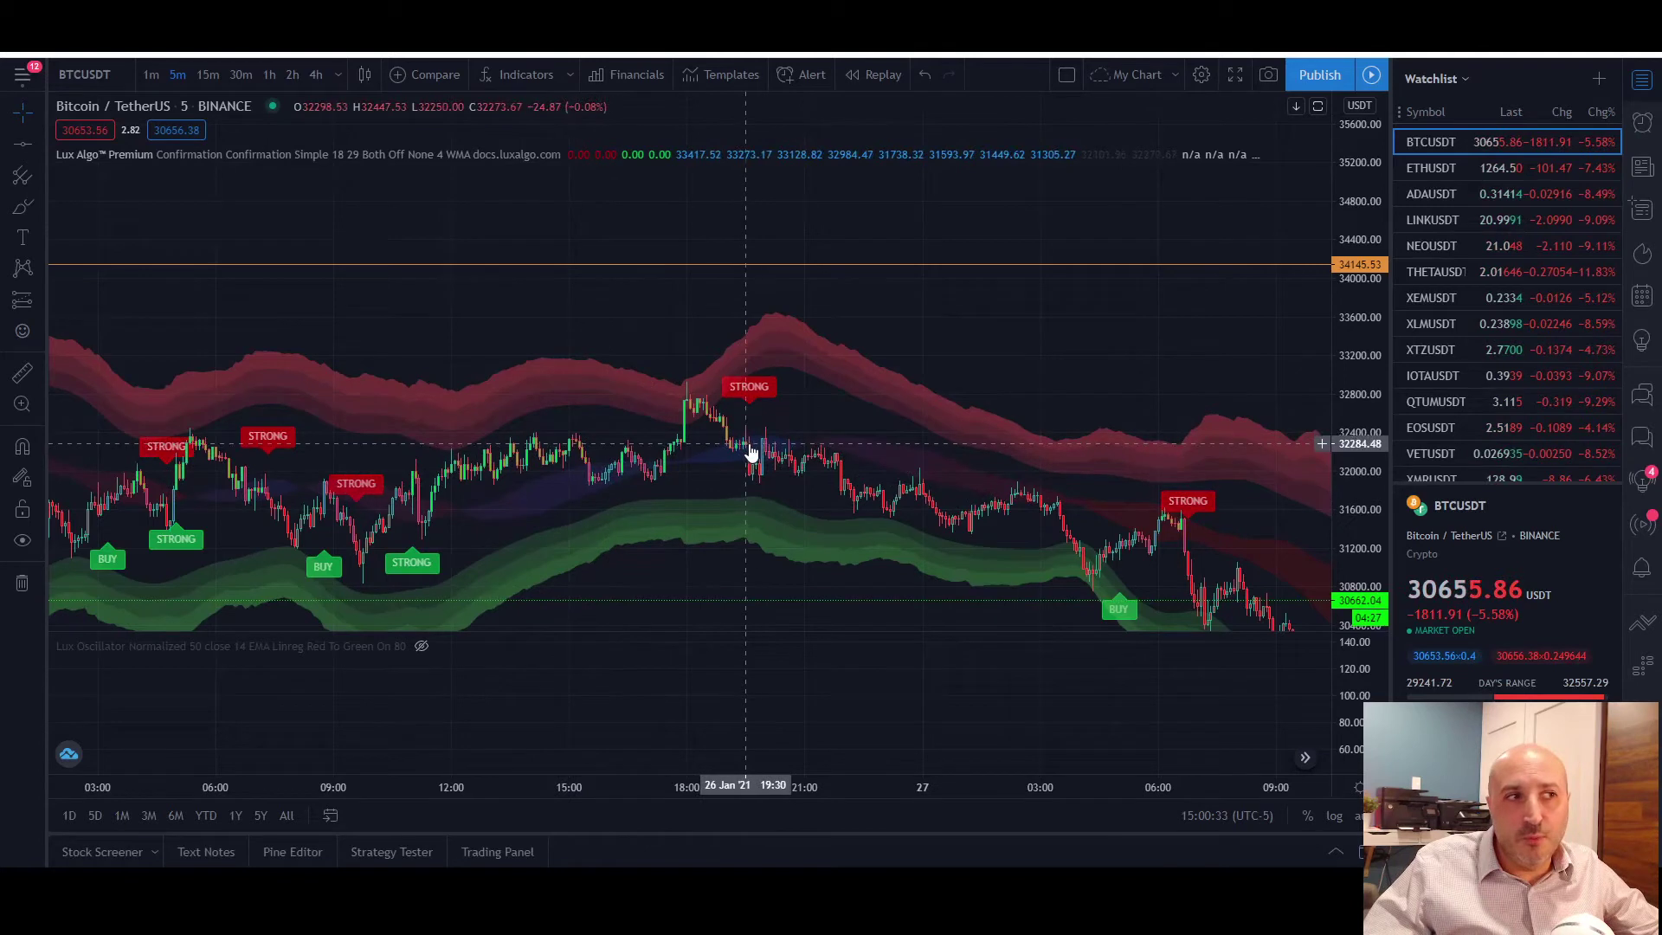
{"action": "left_click_drag", "start_coordinate": [1004, 519], "coordinate": [736, 636]}
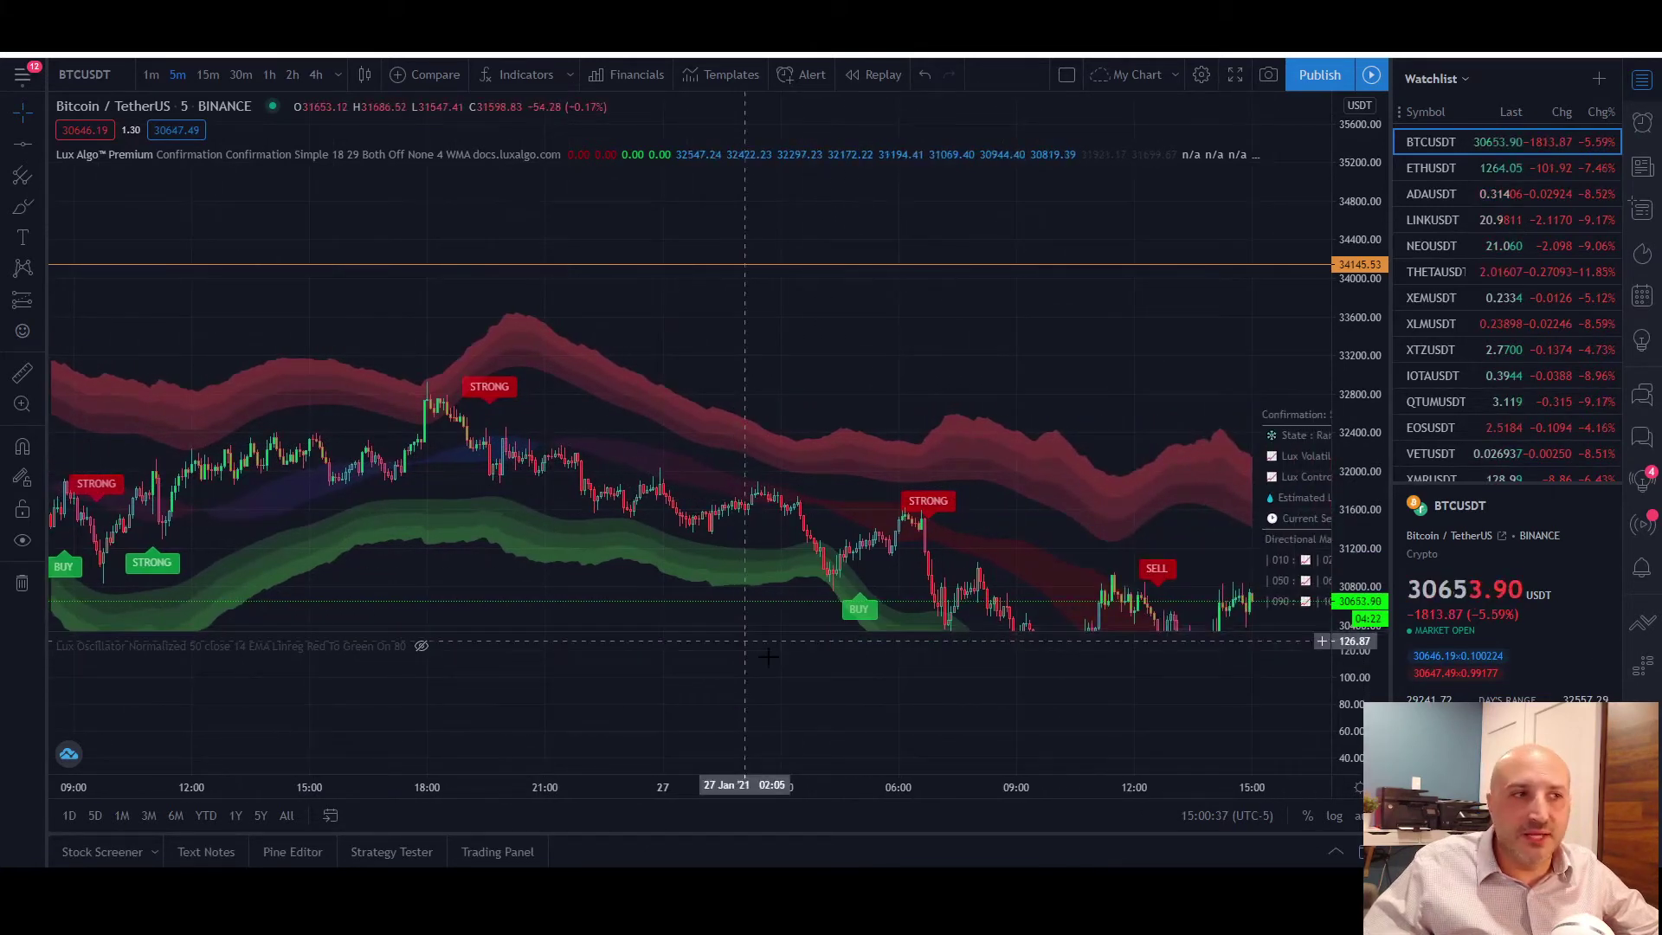
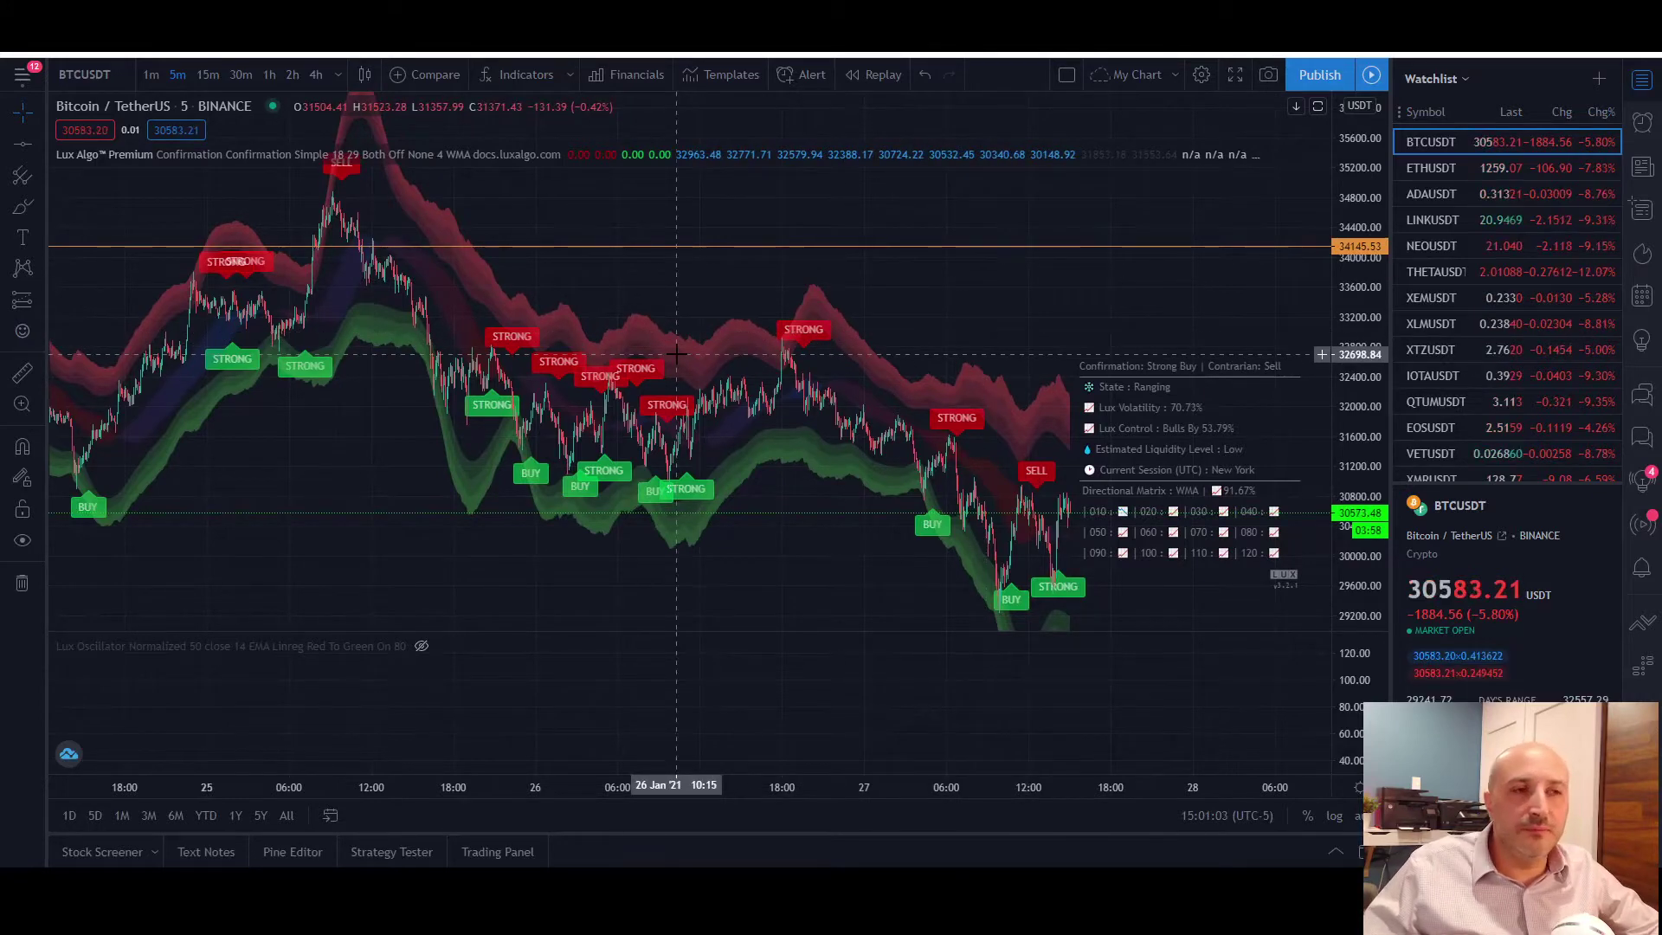
Survey the strong, buy and sell signals over the wider period from 24 to 27 January
{"action": "left_click_drag", "start_coordinate": [318, 428], "coordinate": [354, 456]}
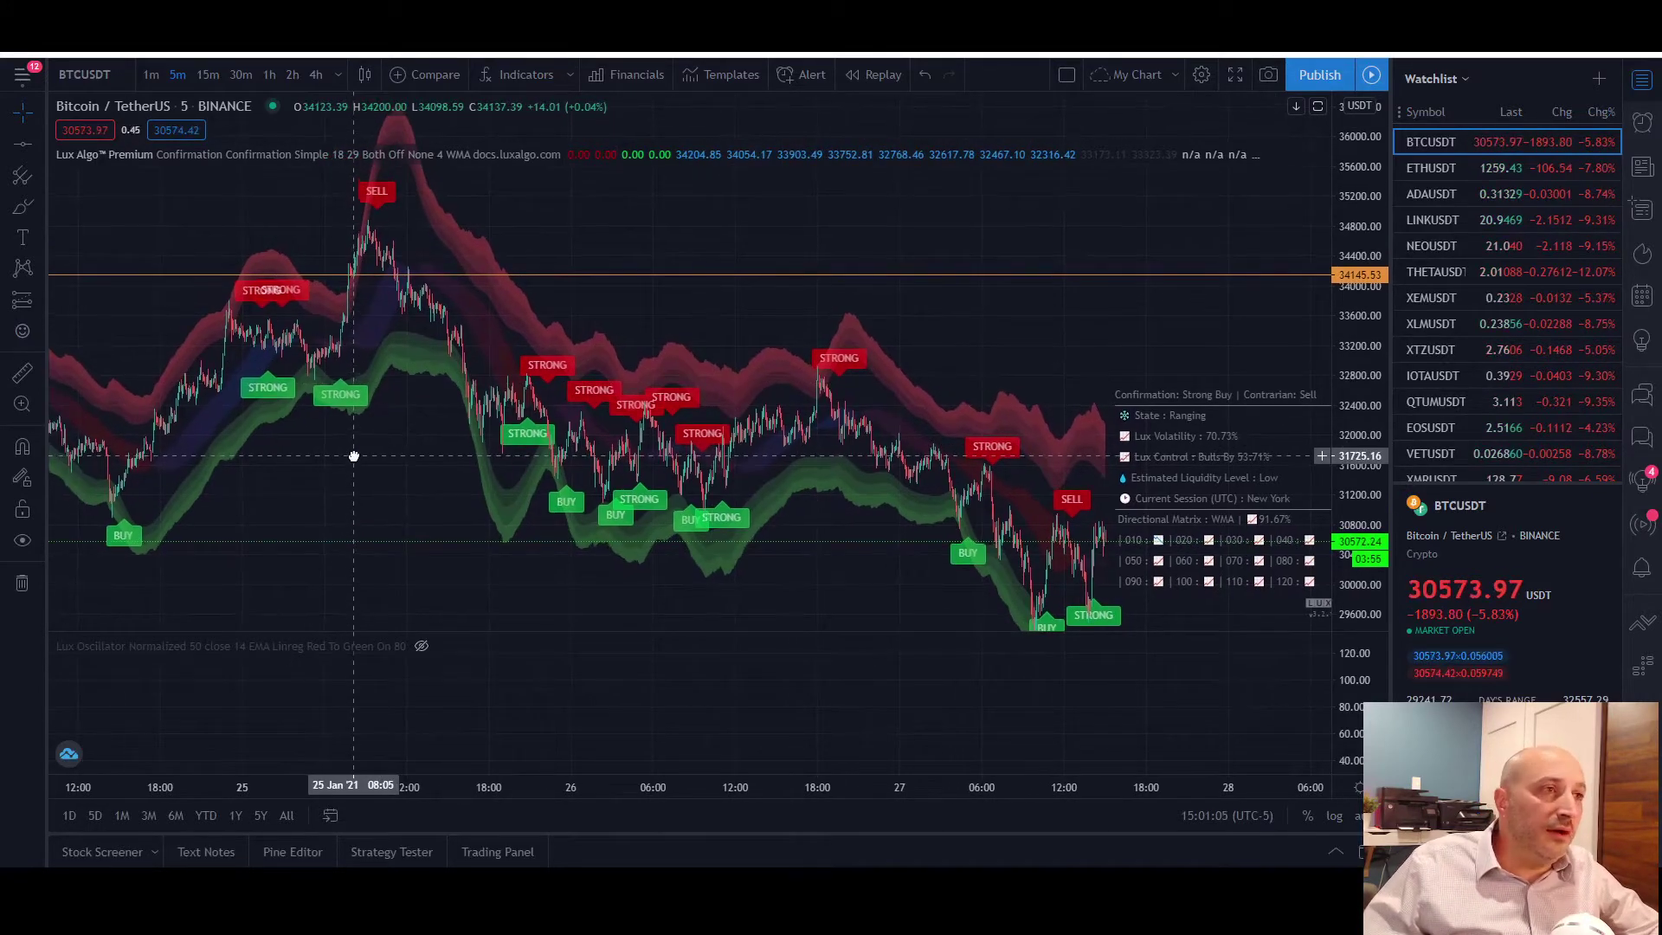
{"action": "scroll", "coordinate": [354, 456], "scroll_direction": "up", "scroll_amount": 3}
{"action": "left_click_drag", "start_coordinate": [897, 312], "coordinate": [1317, 301]}
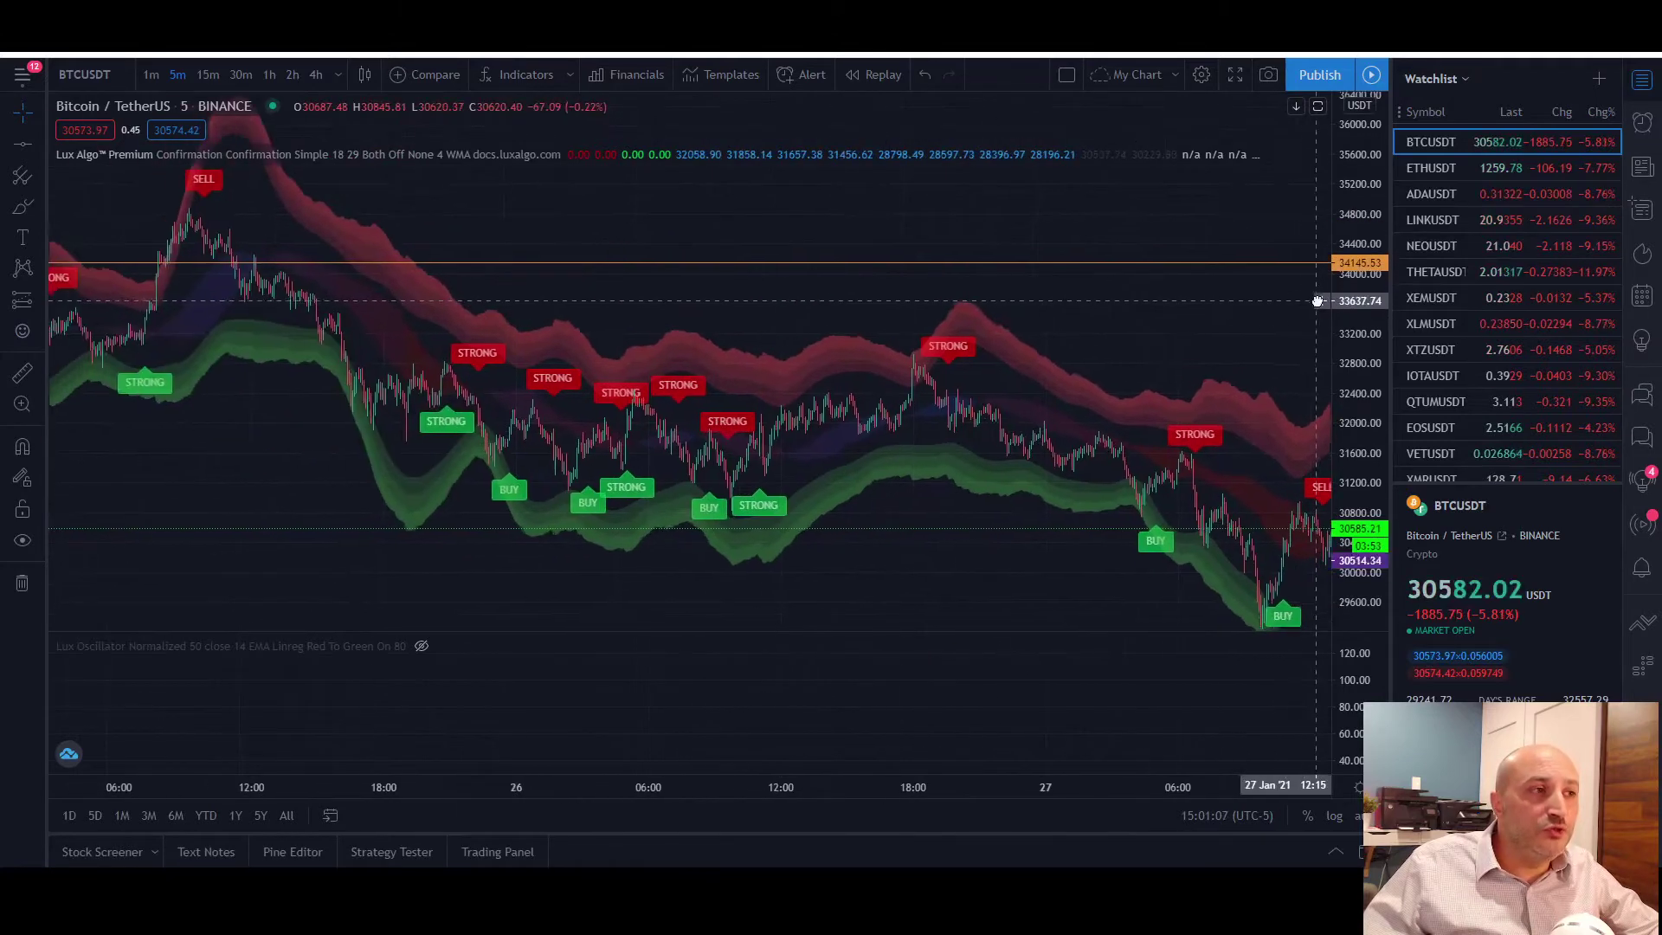
{"action": "scroll", "coordinate": [757, 419], "scroll_direction": "down", "scroll_amount": 3}
{"action": "left_click_drag", "start_coordinate": [757, 419], "coordinate": [560, 481]}
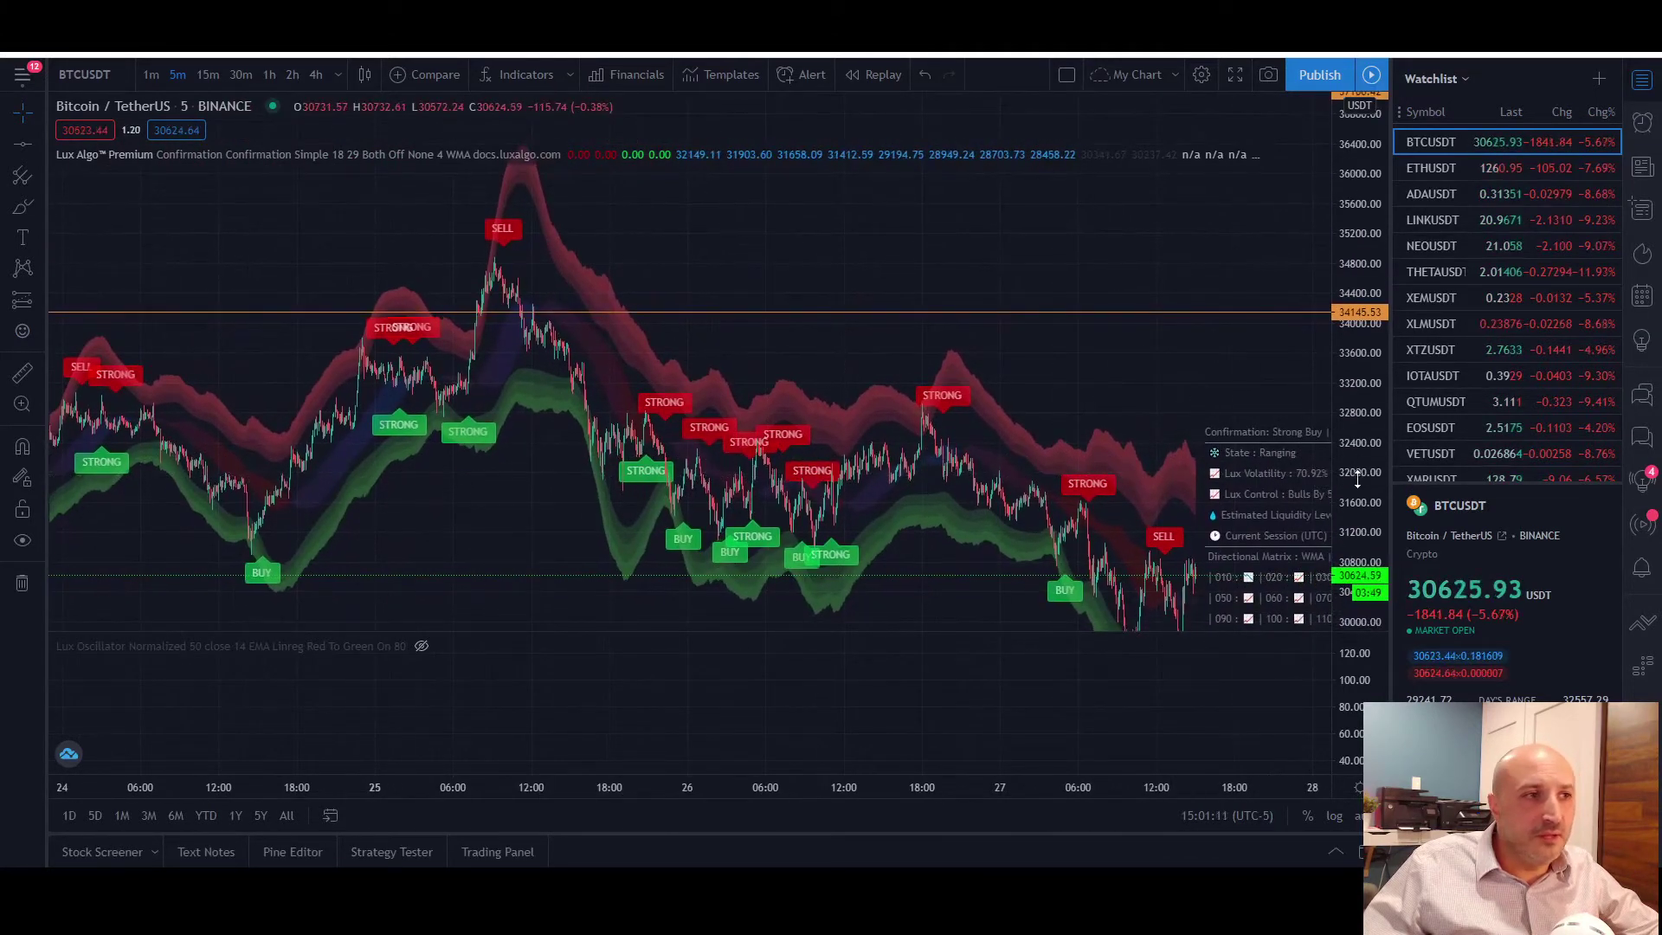
{"action": "left_click_drag", "start_coordinate": [1357, 481], "coordinate": [1358, 420]}
{"action": "left_click_drag", "start_coordinate": [1076, 372], "coordinate": [983, 371]}
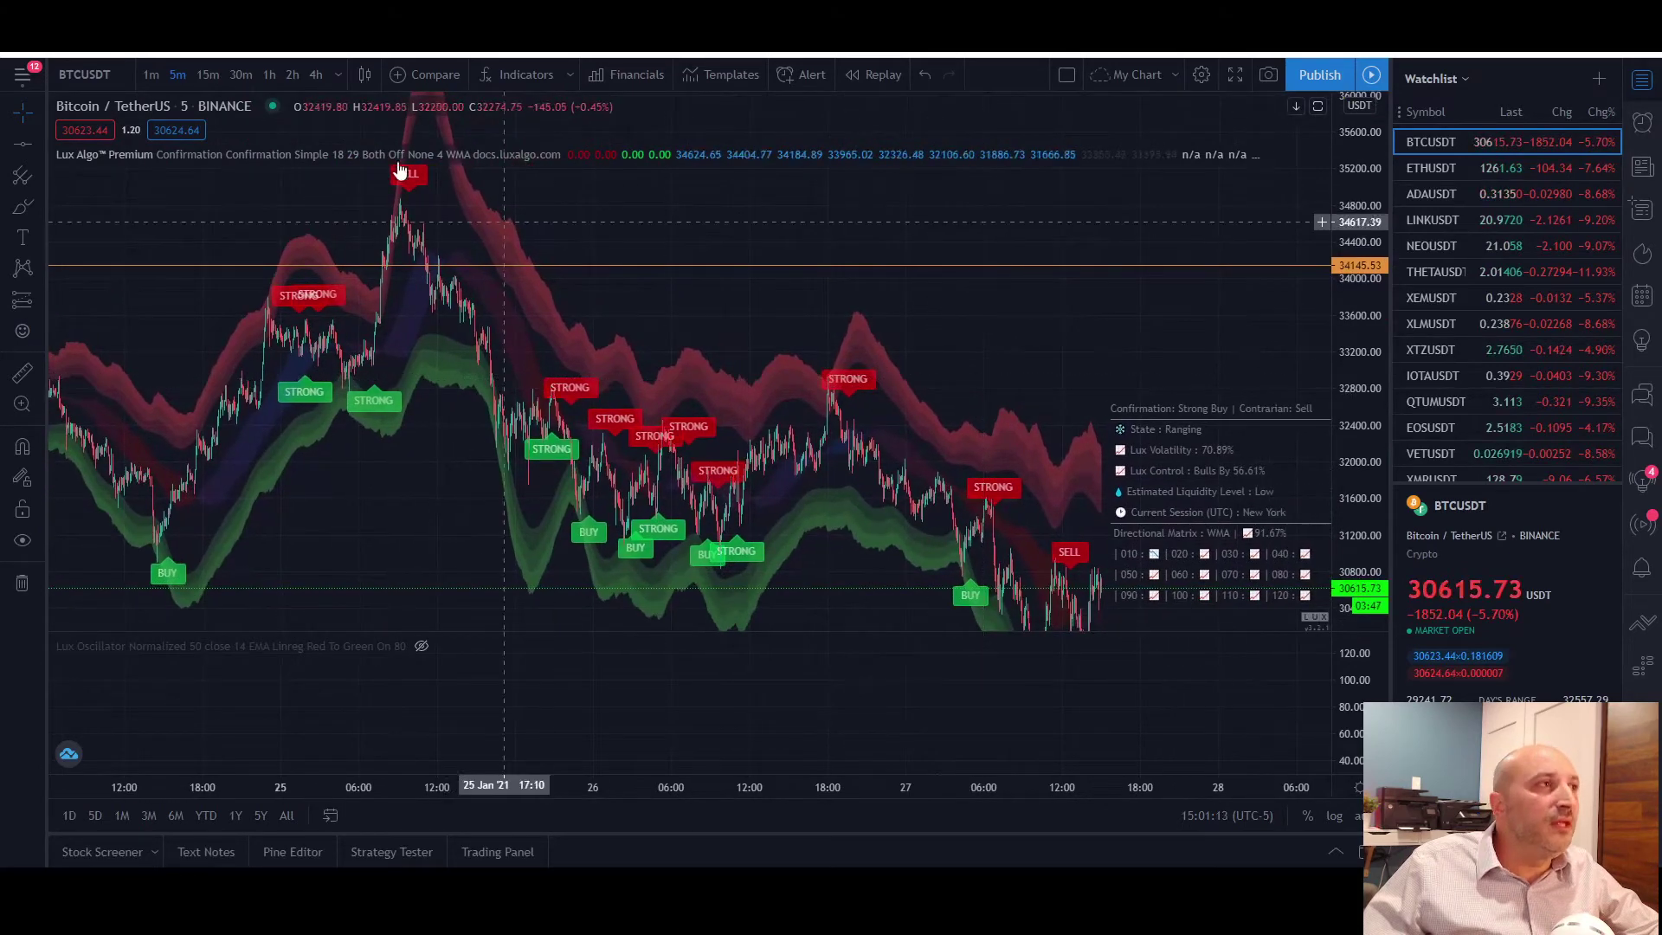
Try a Lux Algo Premium sensitivity of 19, restore it to 18 and close the settings
{"action": "left_click", "coordinate": [598, 153]}
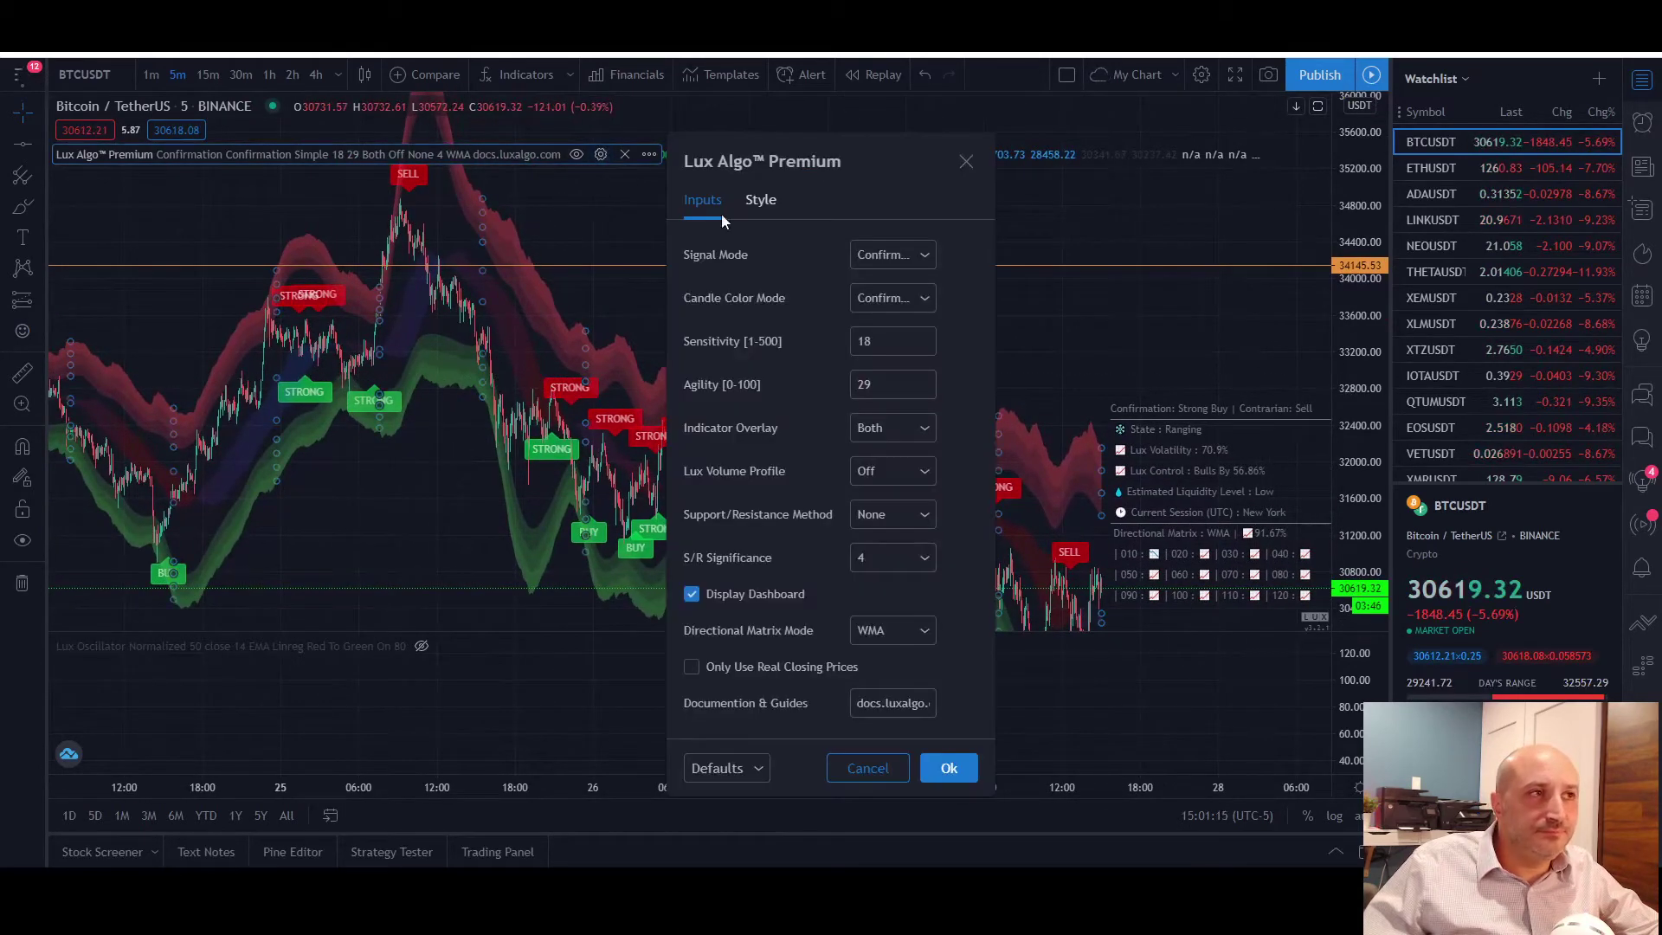
{"action": "left_click_drag", "start_coordinate": [813, 154], "coordinate": [1436, 129]}
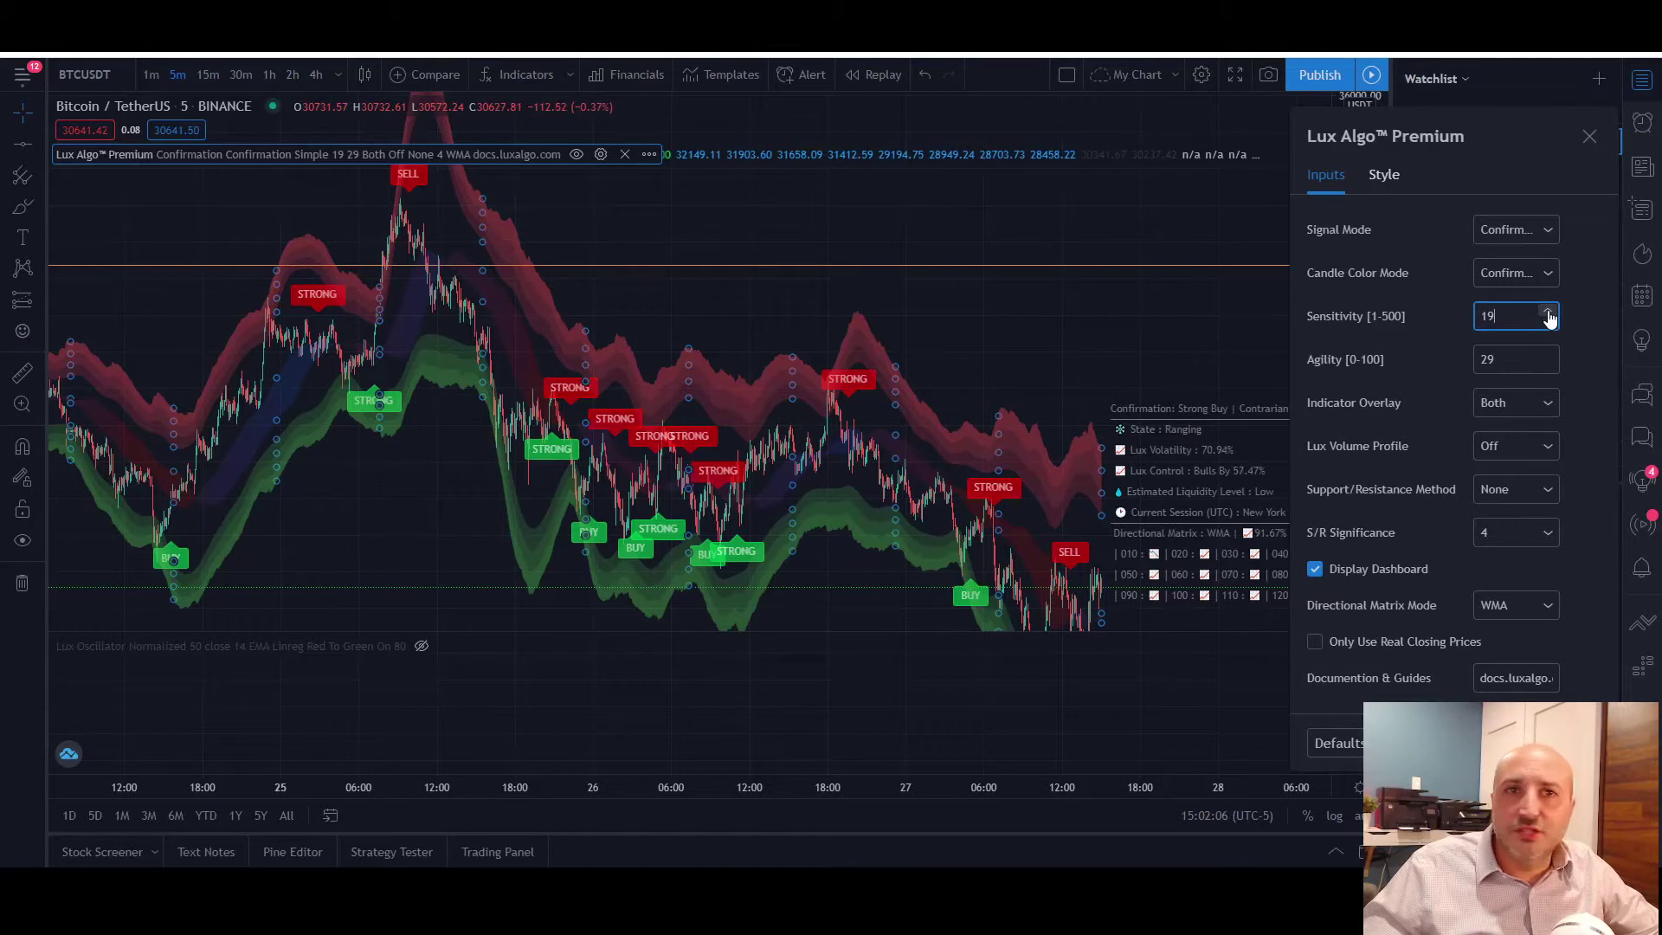
{"action": "left_click", "coordinate": [1548, 317]}
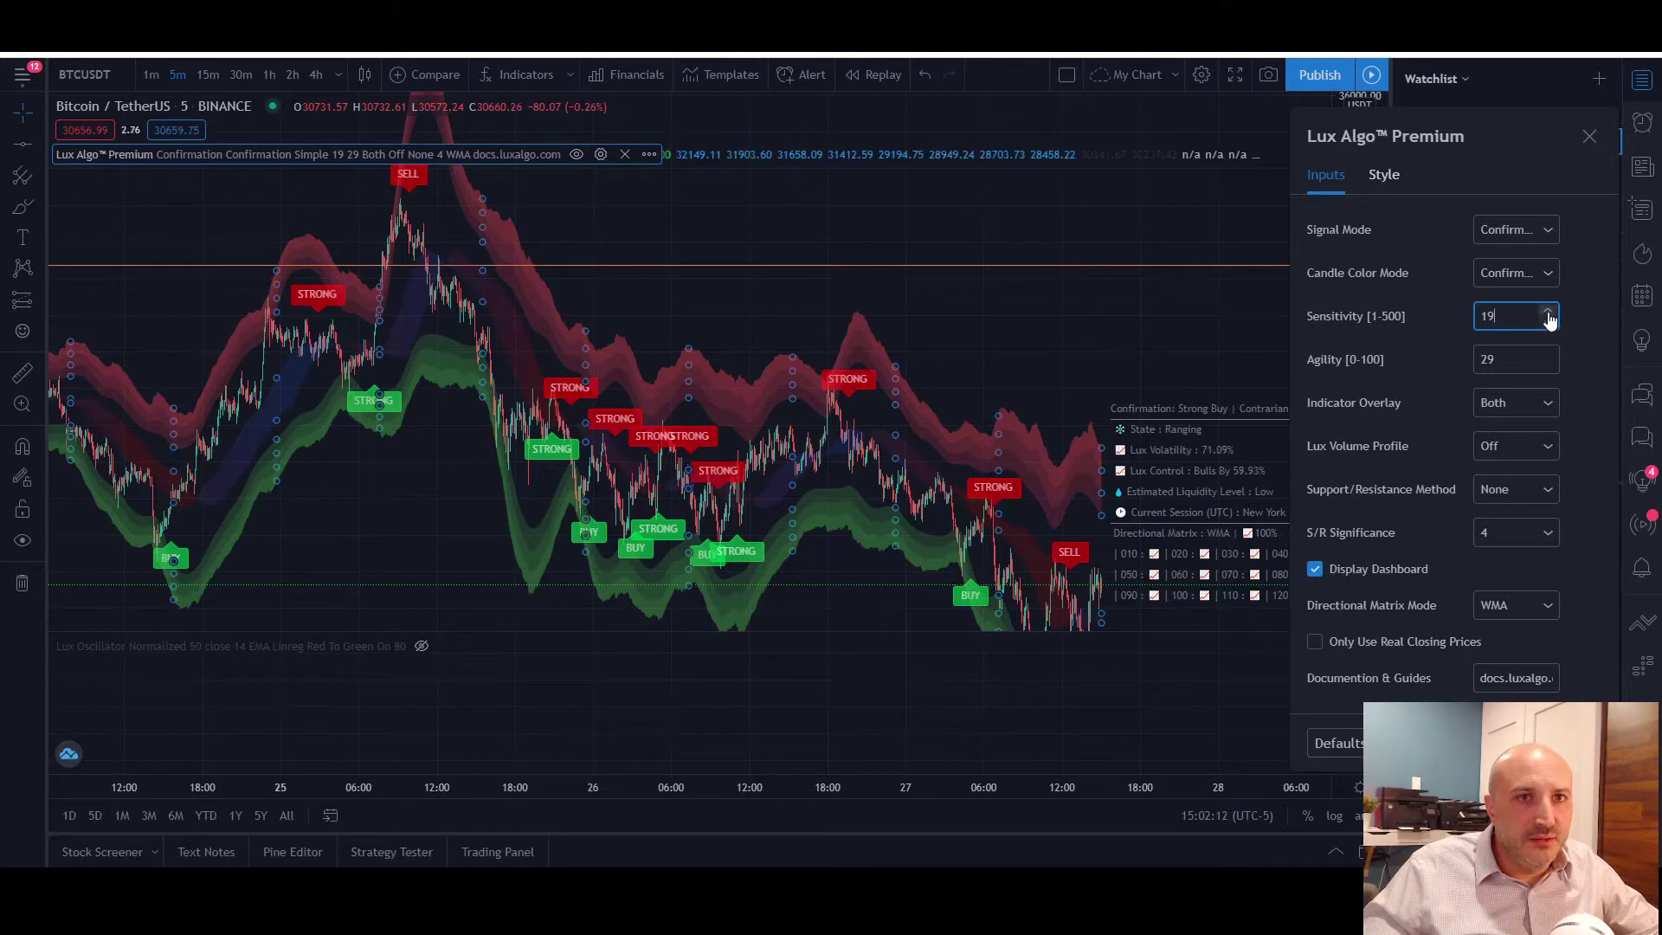
{"action": "left_click", "coordinate": [1548, 314]}
{"action": "left_click", "coordinate": [1549, 324]}
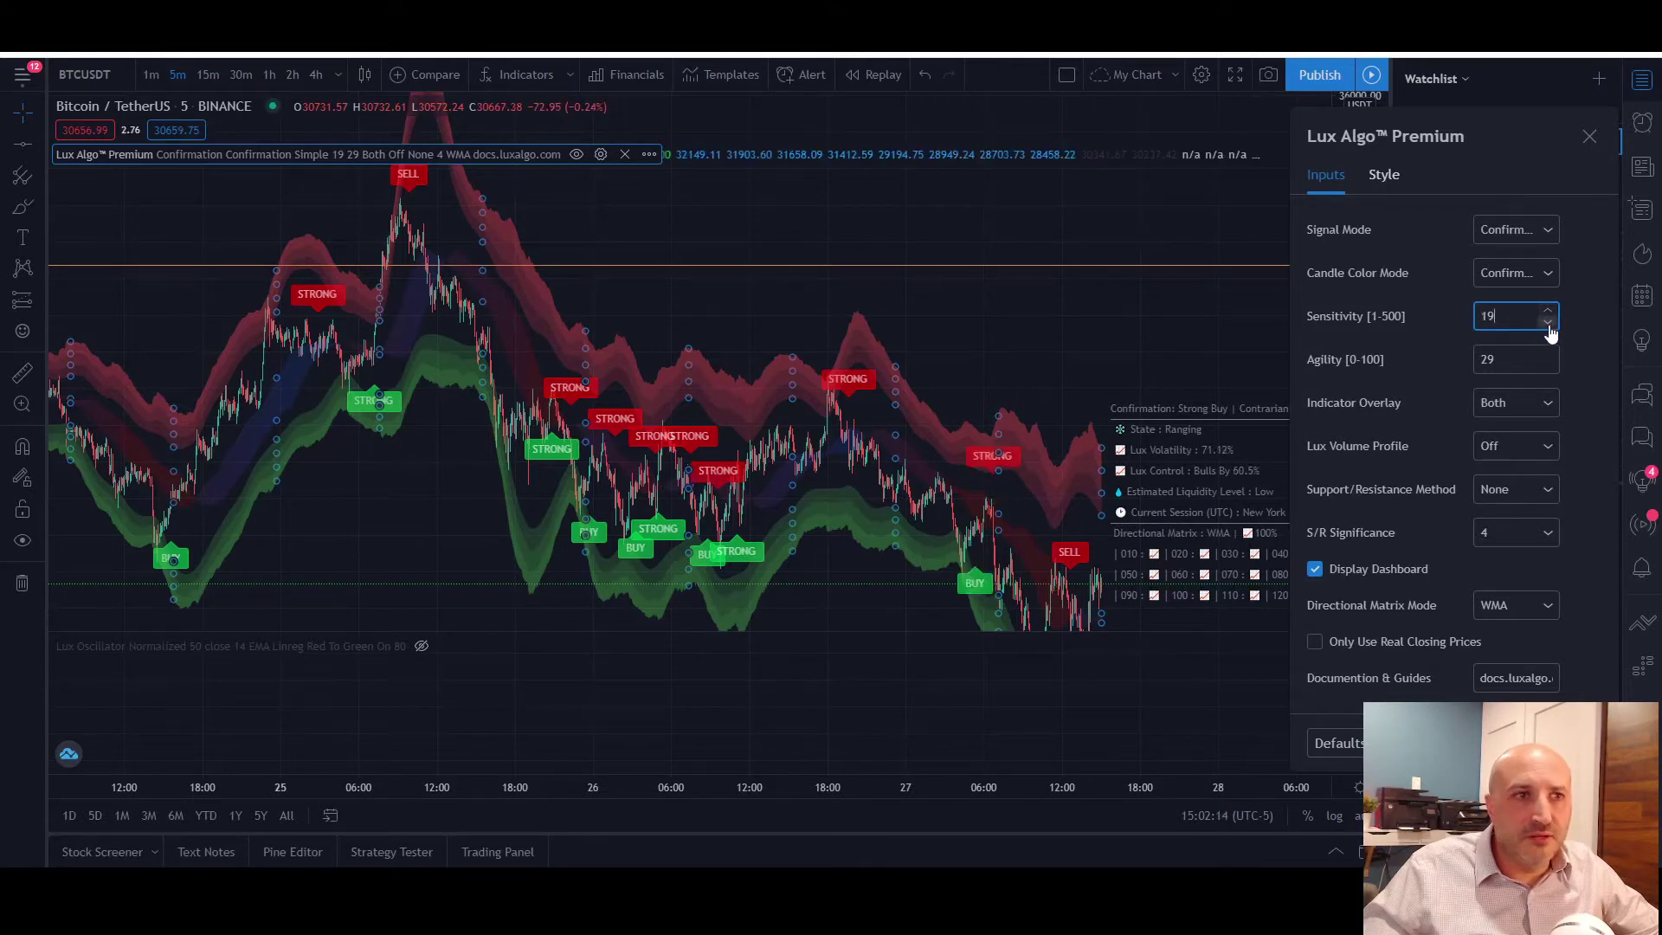
{"action": "left_click", "coordinate": [1548, 325]}
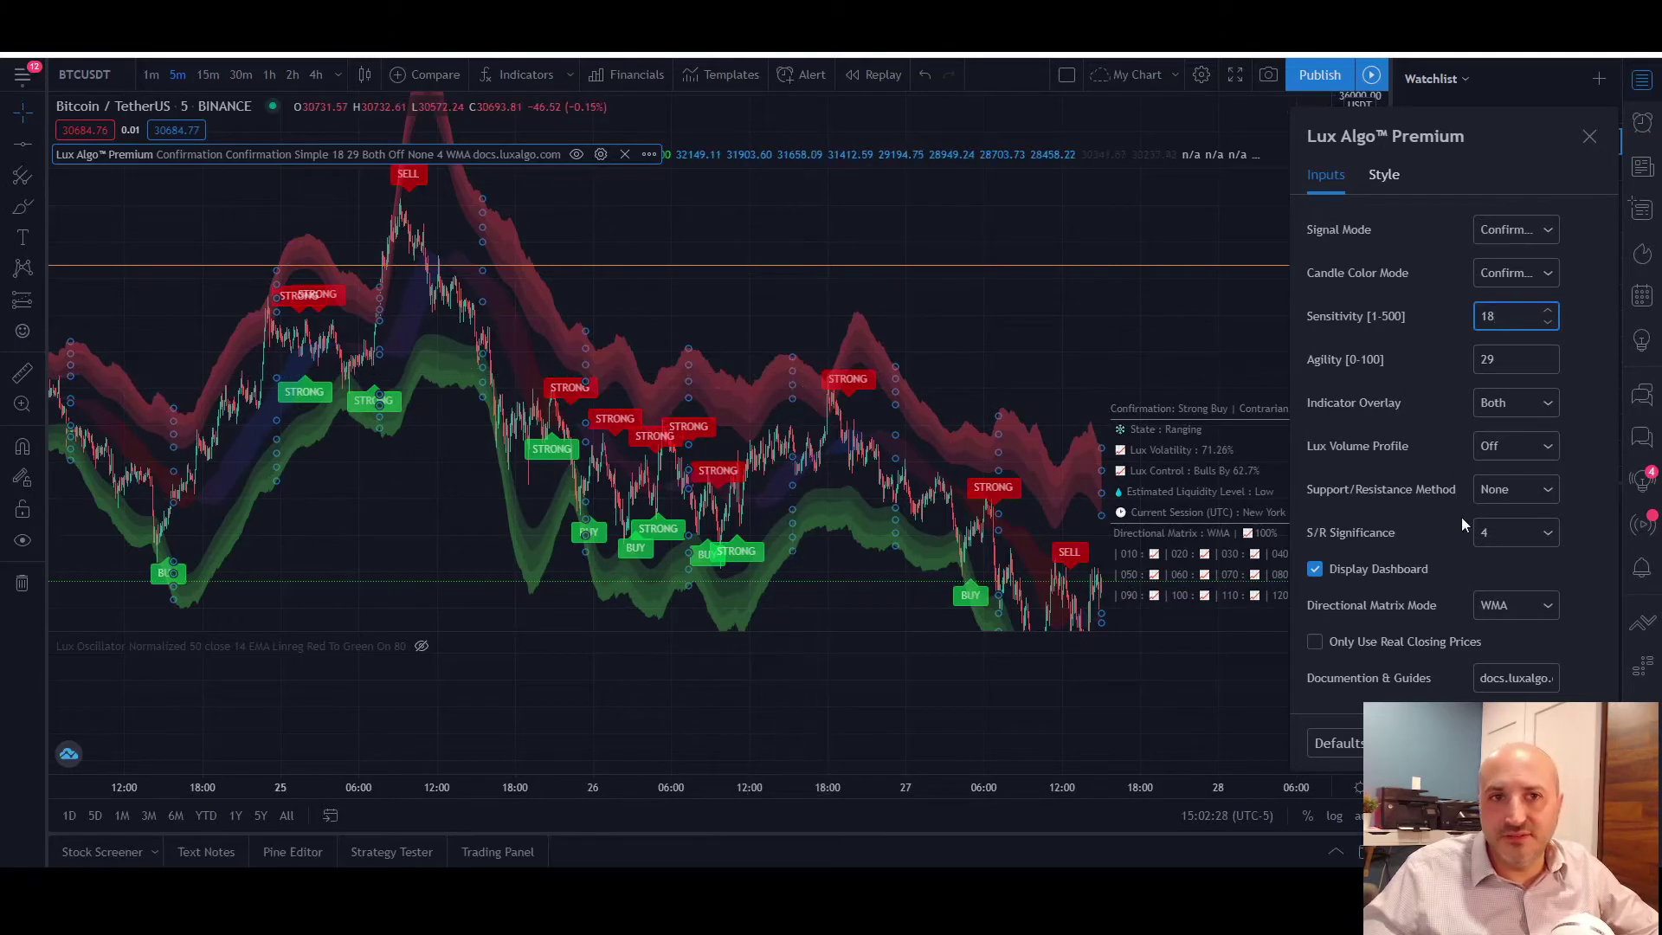
{"action": "key", "text": "Escape"}
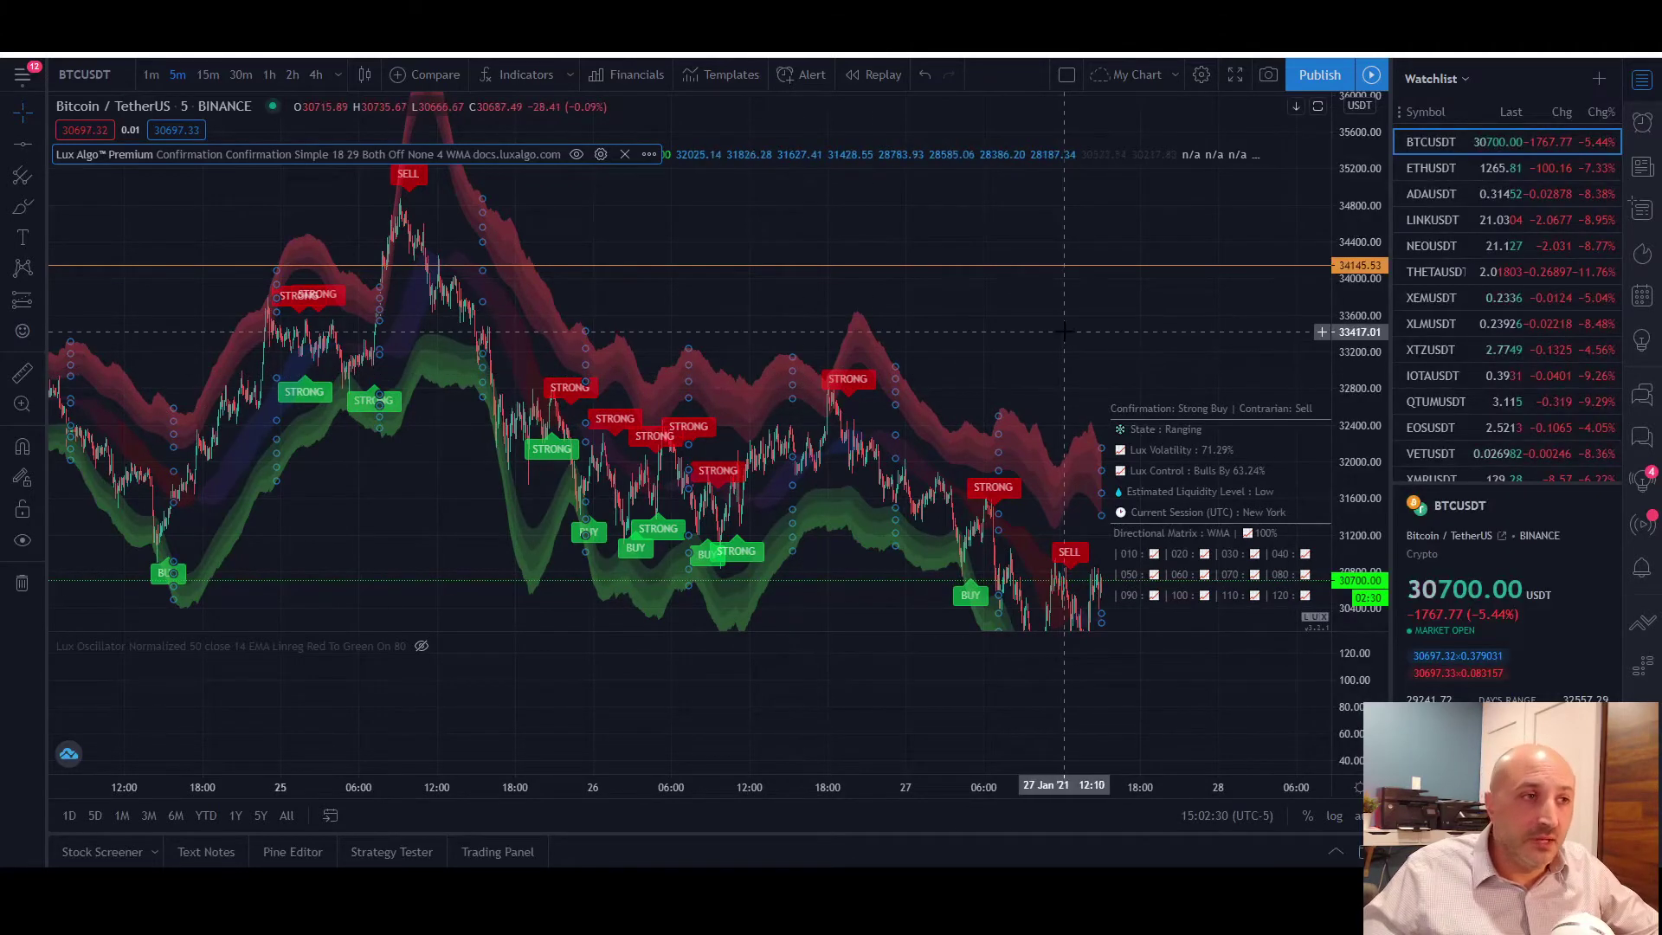
Inspect the latest 27 January signals and the indicator dashboard up close
{"action": "left_click_drag", "start_coordinate": [1058, 326], "coordinate": [759, 567]}
{"action": "scroll", "coordinate": [693, 568], "scroll_direction": "up", "scroll_amount": 2}
{"action": "scroll", "coordinate": [759, 567], "scroll_direction": "up", "scroll_amount": 3}
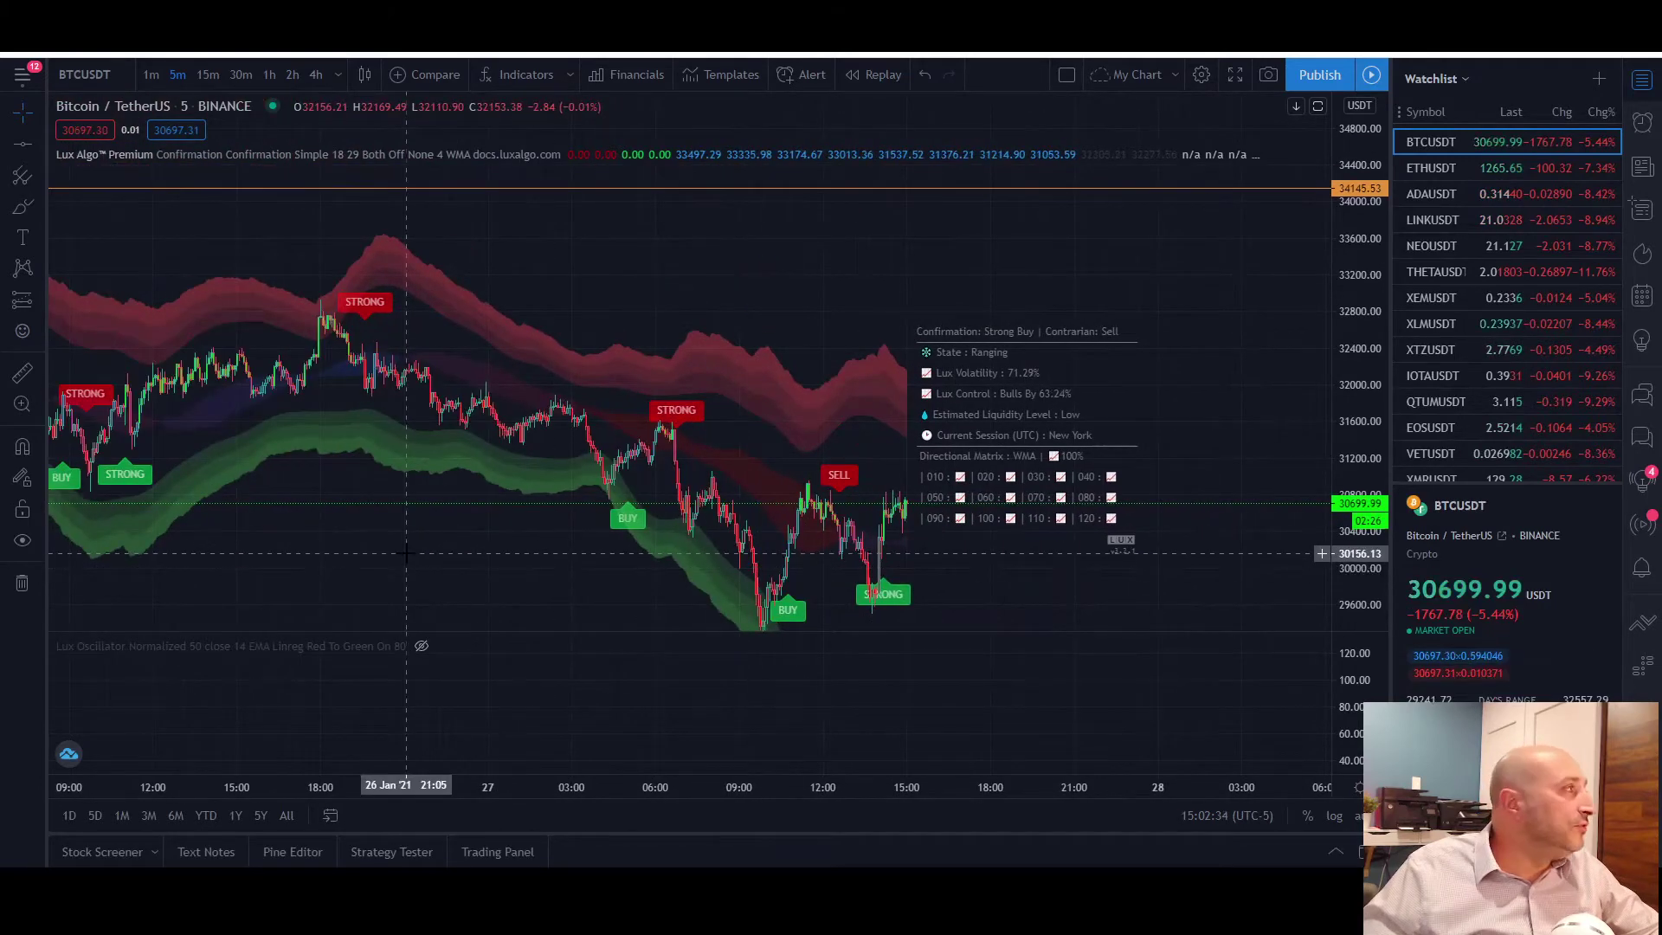
Compare the 27 January candles and signals with the upper and lower reversal zones
{"action": "left_click_drag", "start_coordinate": [502, 578], "coordinate": [682, 499]}
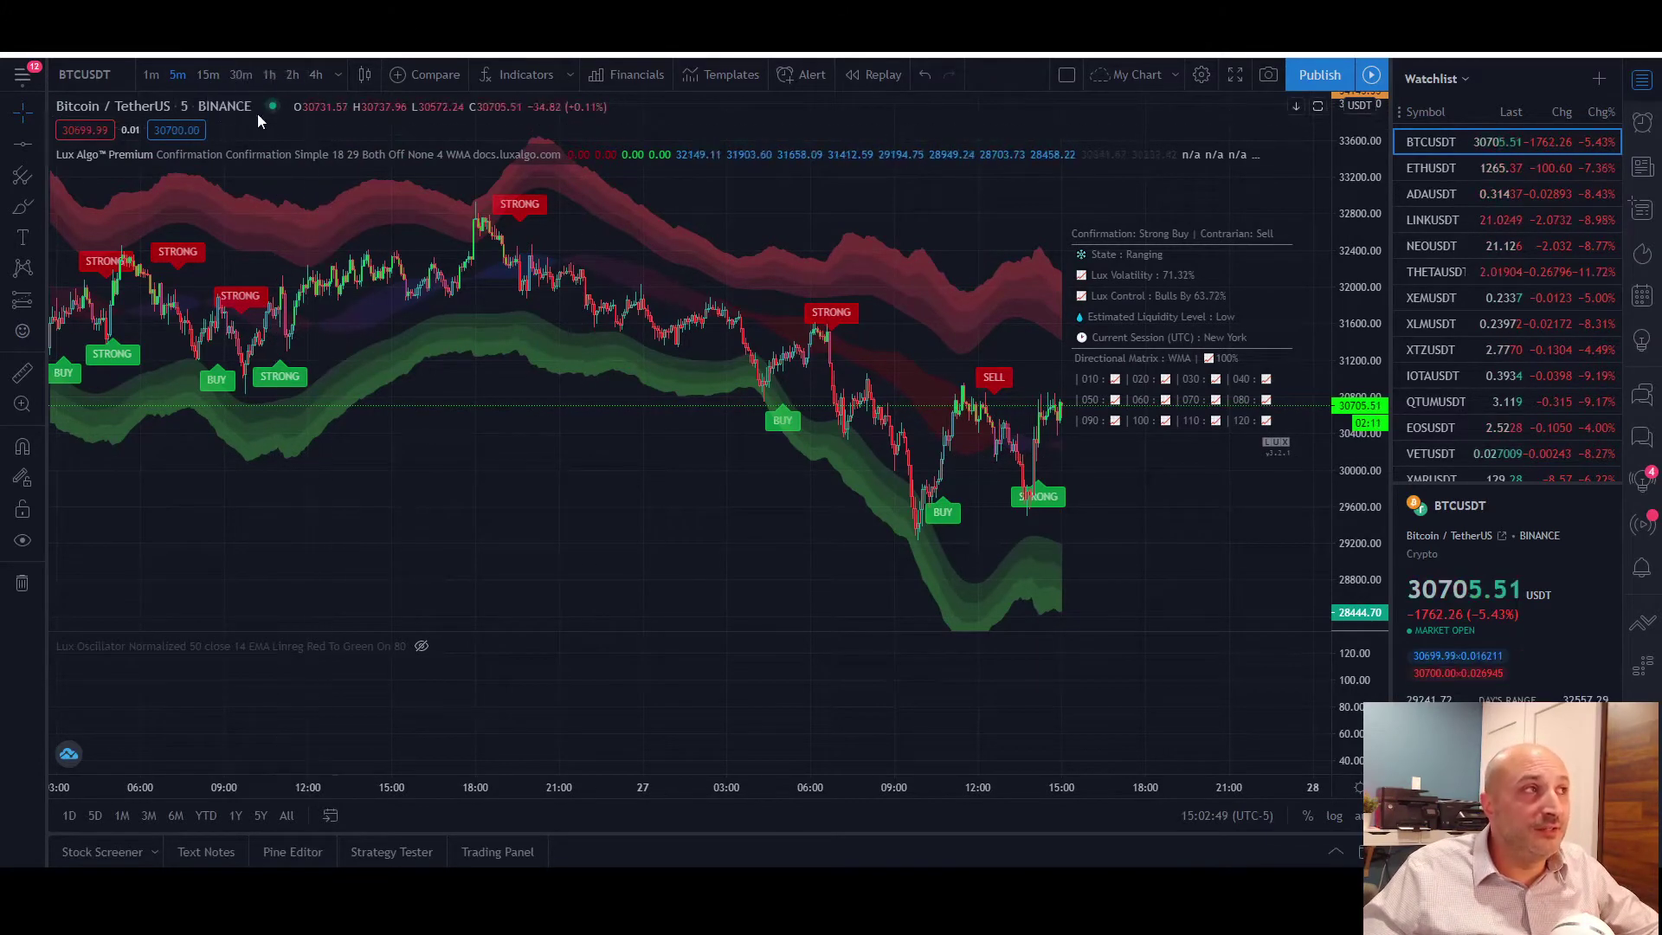
{"action": "double_click", "coordinate": [257, 154]}
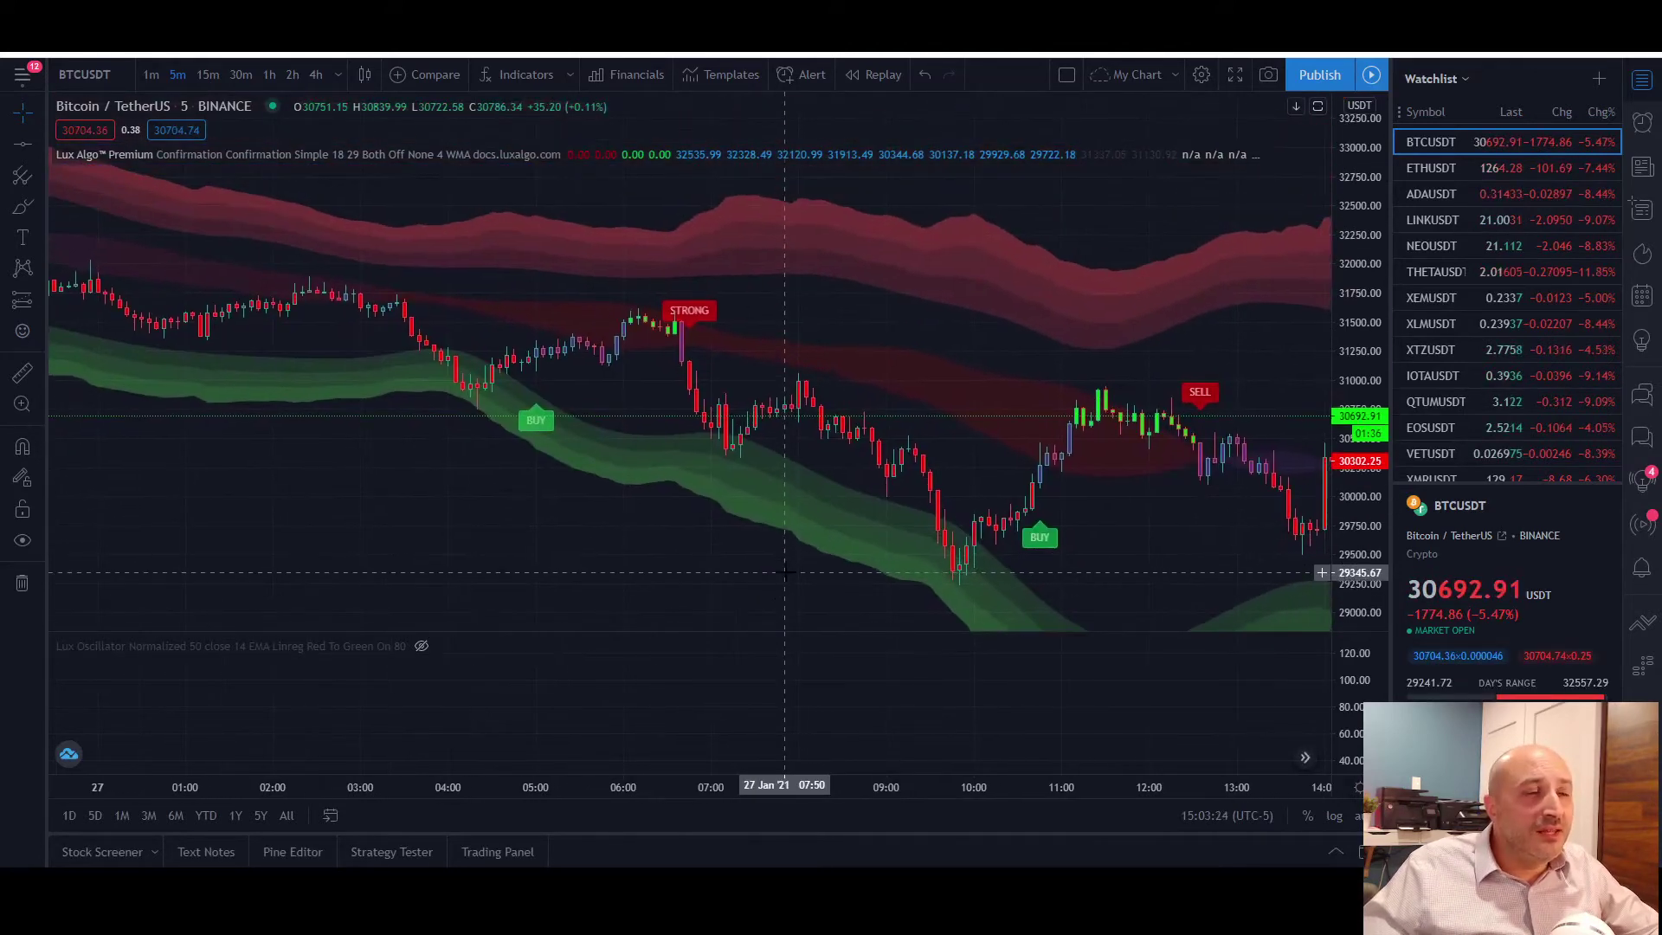
{"action": "left_click_drag", "start_coordinate": [937, 298], "coordinate": [881, 229]}
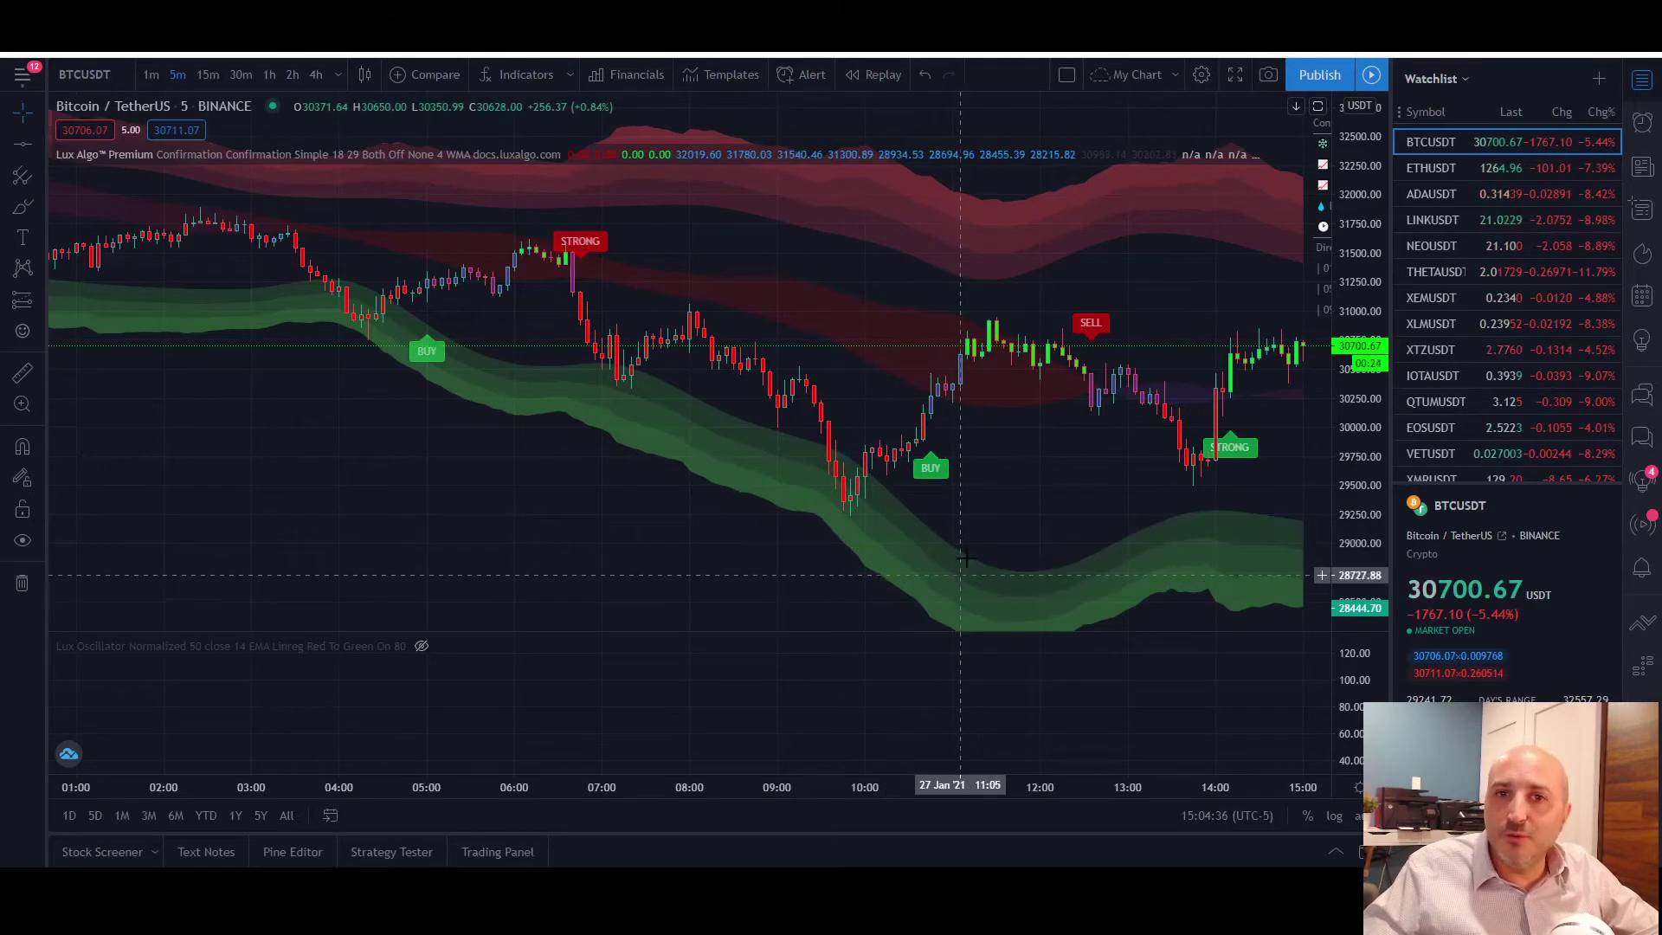
Go back through the chart history from 27 January to the price drop on the afternoon of 25 January
{"action": "scroll", "coordinate": [683, 580], "scroll_direction": "down", "scroll_amount": 5}
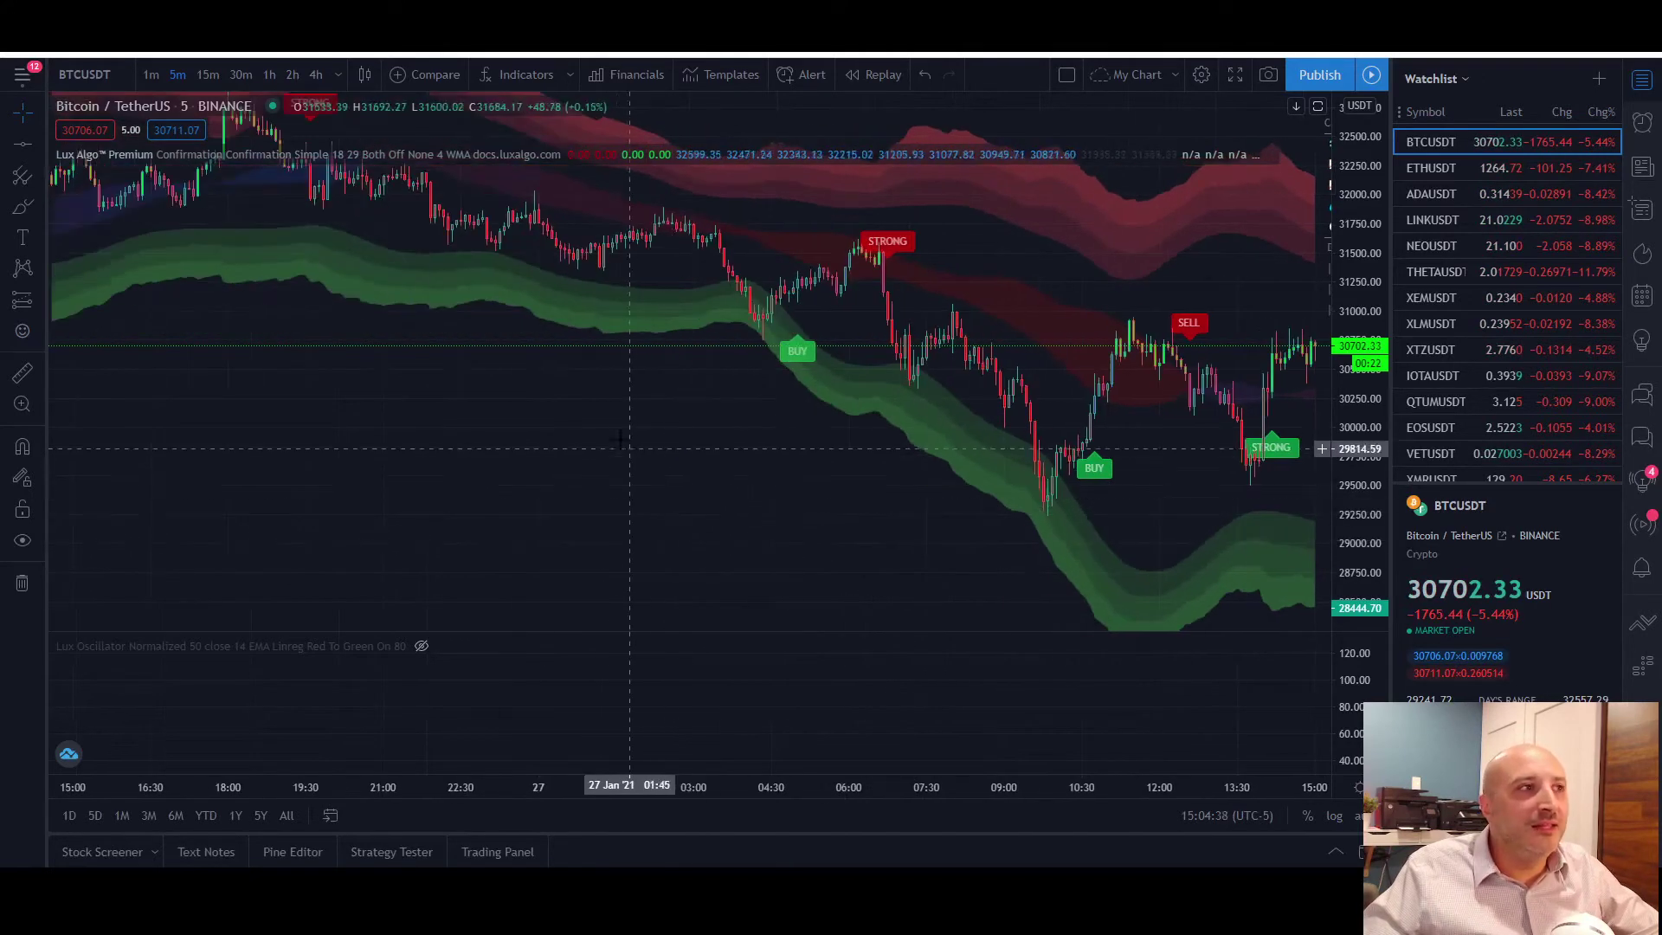
{"action": "left_click_drag", "start_coordinate": [649, 606], "coordinate": [1035, 528]}
{"action": "scroll", "coordinate": [1035, 527], "scroll_direction": "down", "scroll_amount": 3}
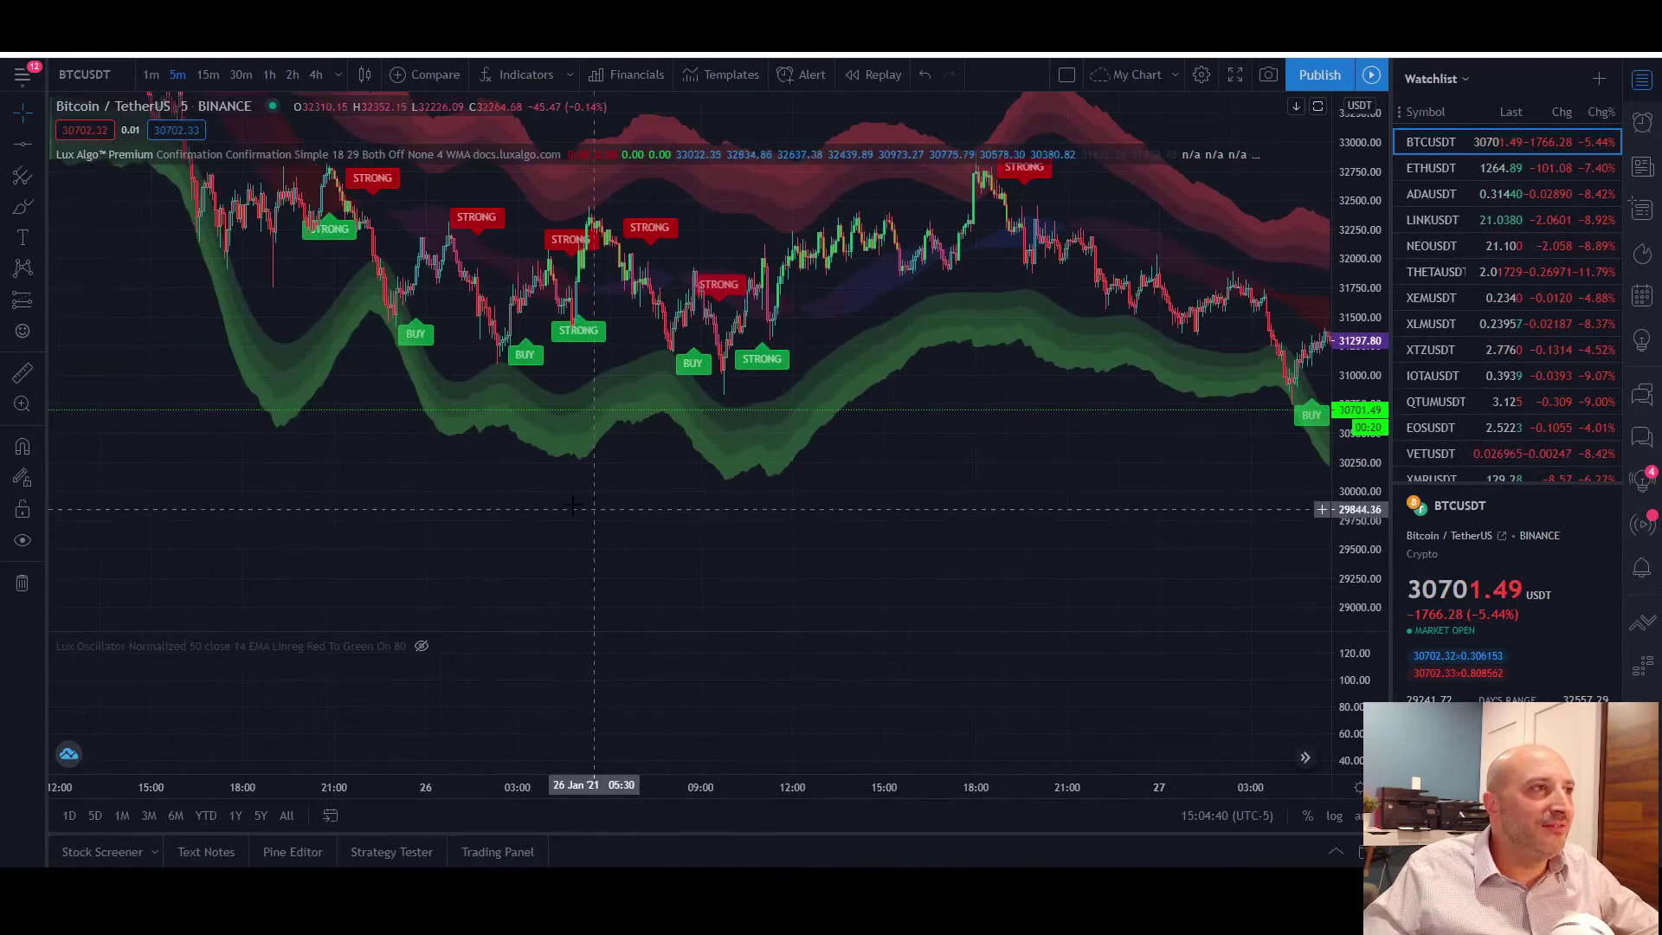
{"action": "left_click_drag", "start_coordinate": [705, 563], "coordinate": [764, 579]}
{"action": "scroll", "coordinate": [871, 556], "scroll_direction": "up", "scroll_amount": 3}
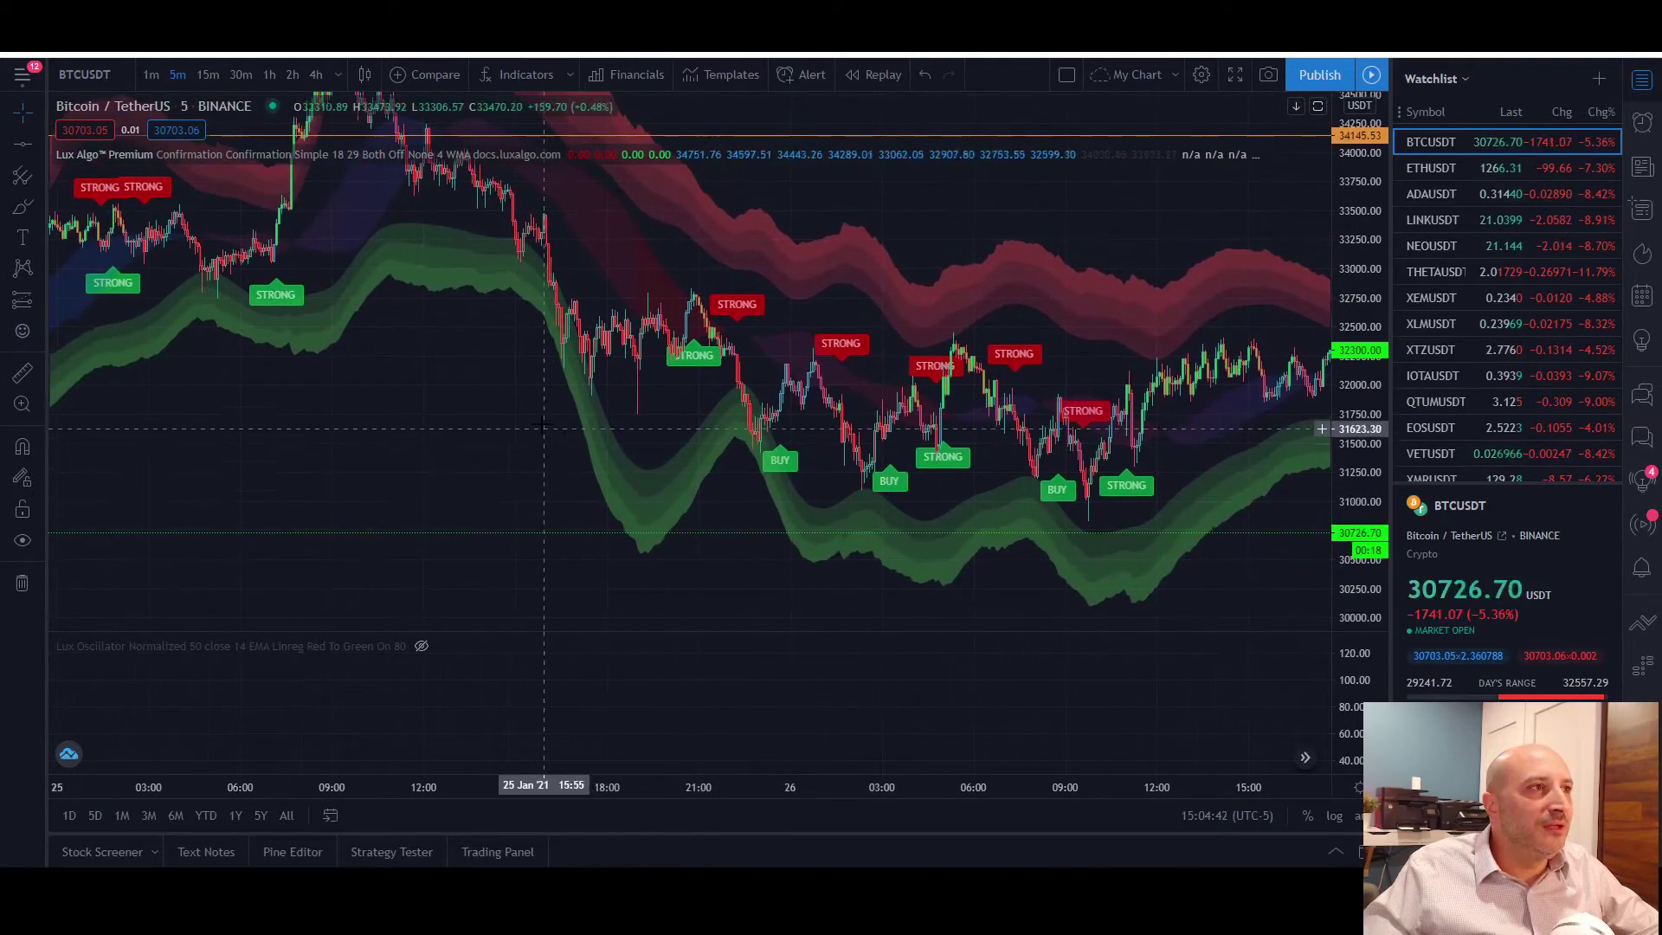
{"action": "left_click_drag", "start_coordinate": [557, 519], "coordinate": [634, 381]}
{"action": "left_click_drag", "start_coordinate": [722, 381], "coordinate": [917, 327]}
{"action": "scroll", "coordinate": [716, 563], "scroll_direction": "up", "scroll_amount": 2}
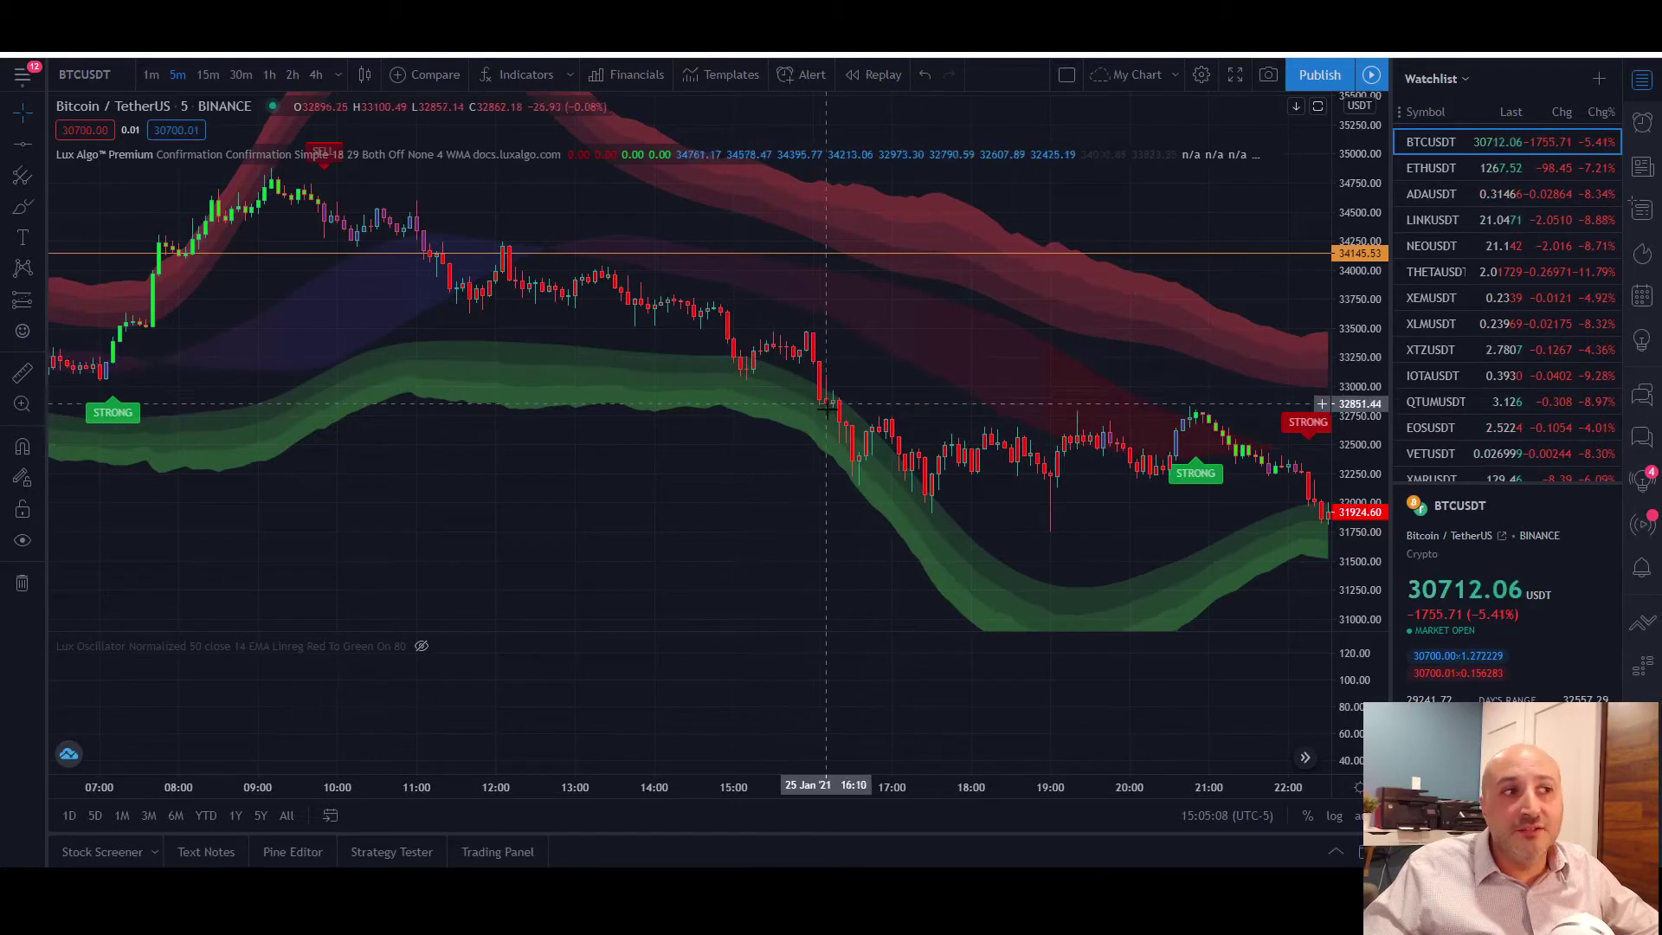
Follow price against the reversal zones from the 25 January drop through 26 January and into 27 January
{"action": "left_click_drag", "start_coordinate": [794, 519], "coordinate": [725, 444]}
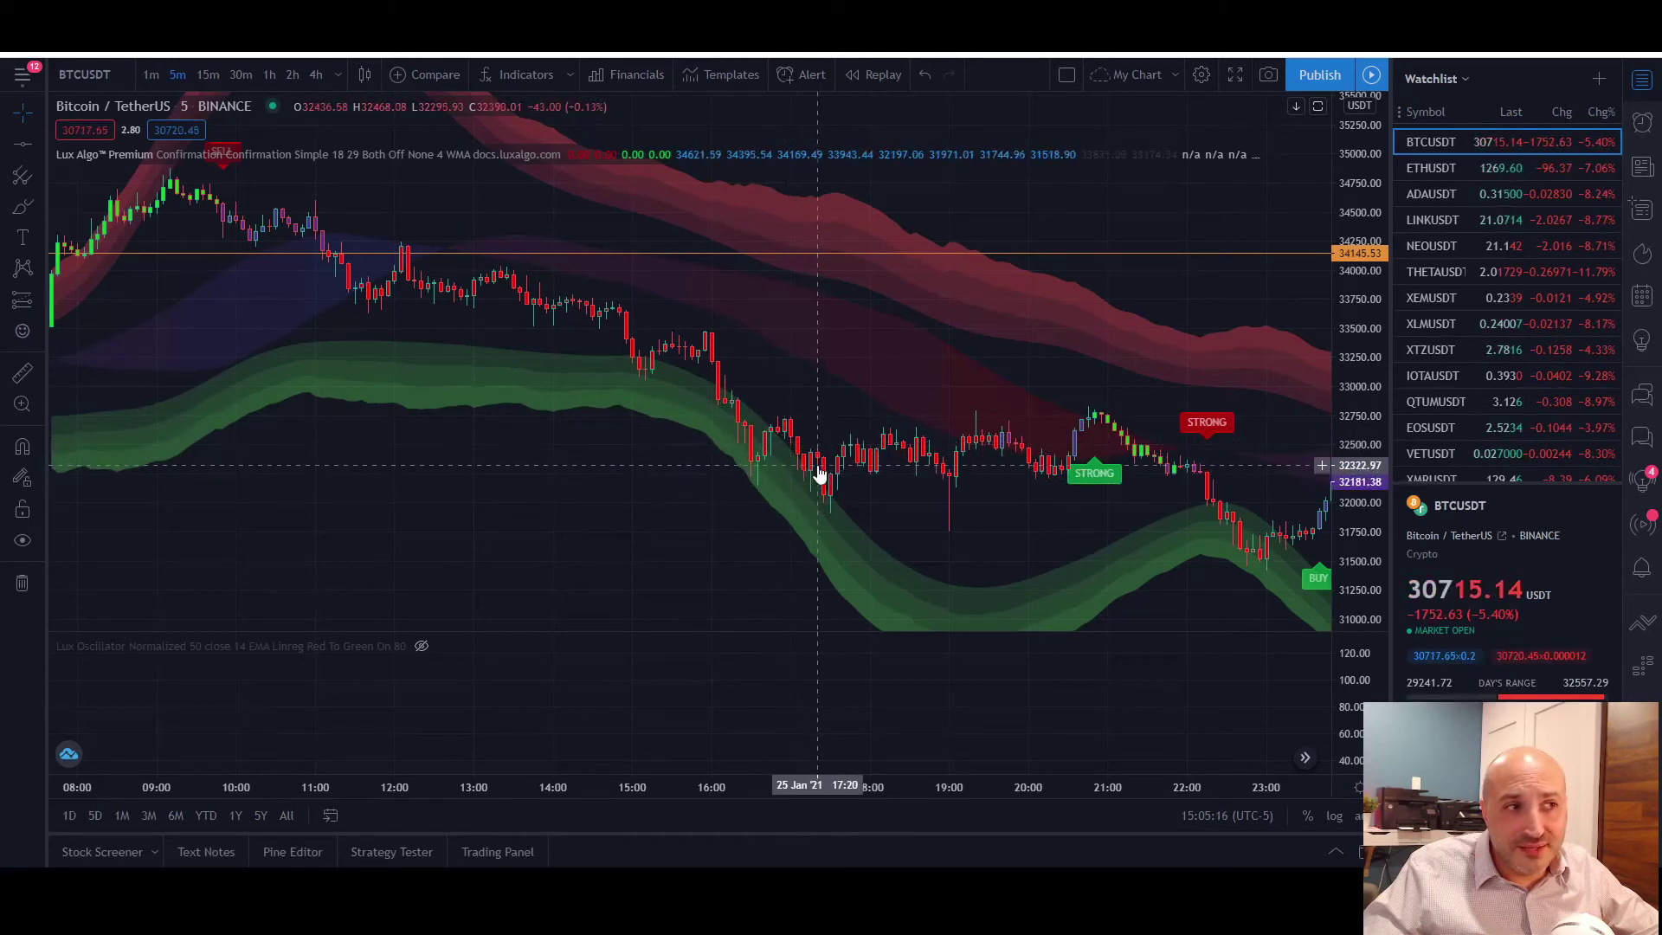
{"action": "left_click_drag", "start_coordinate": [722, 566], "coordinate": [618, 590]}
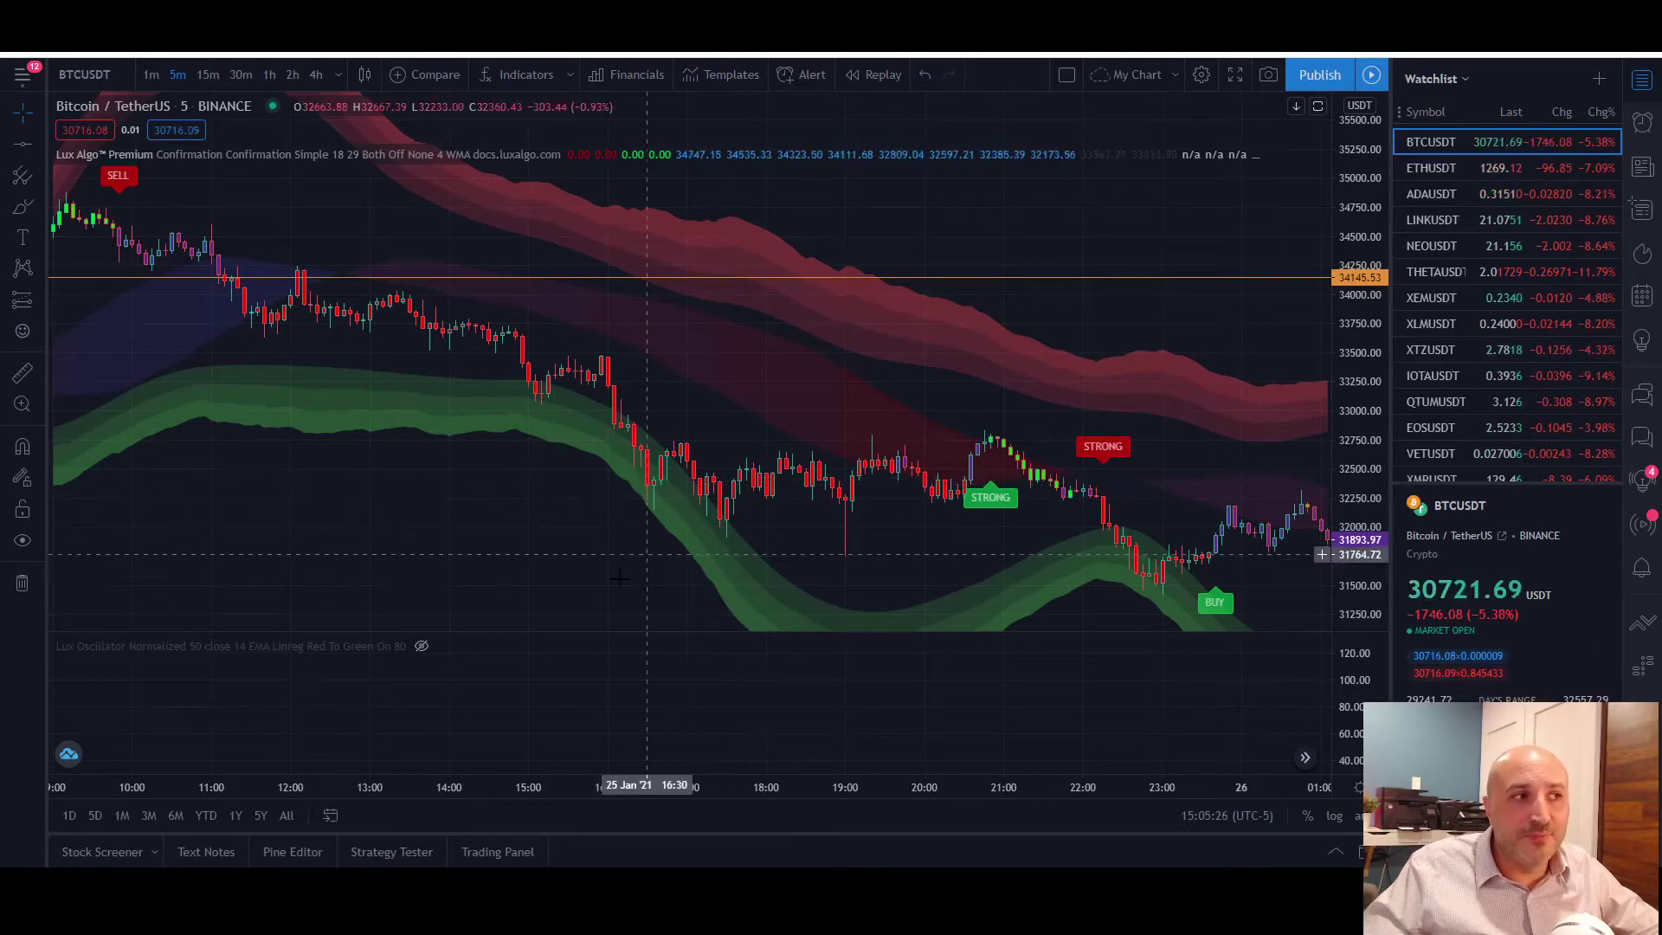
{"action": "left_click_drag", "start_coordinate": [619, 581], "coordinate": [460, 540]}
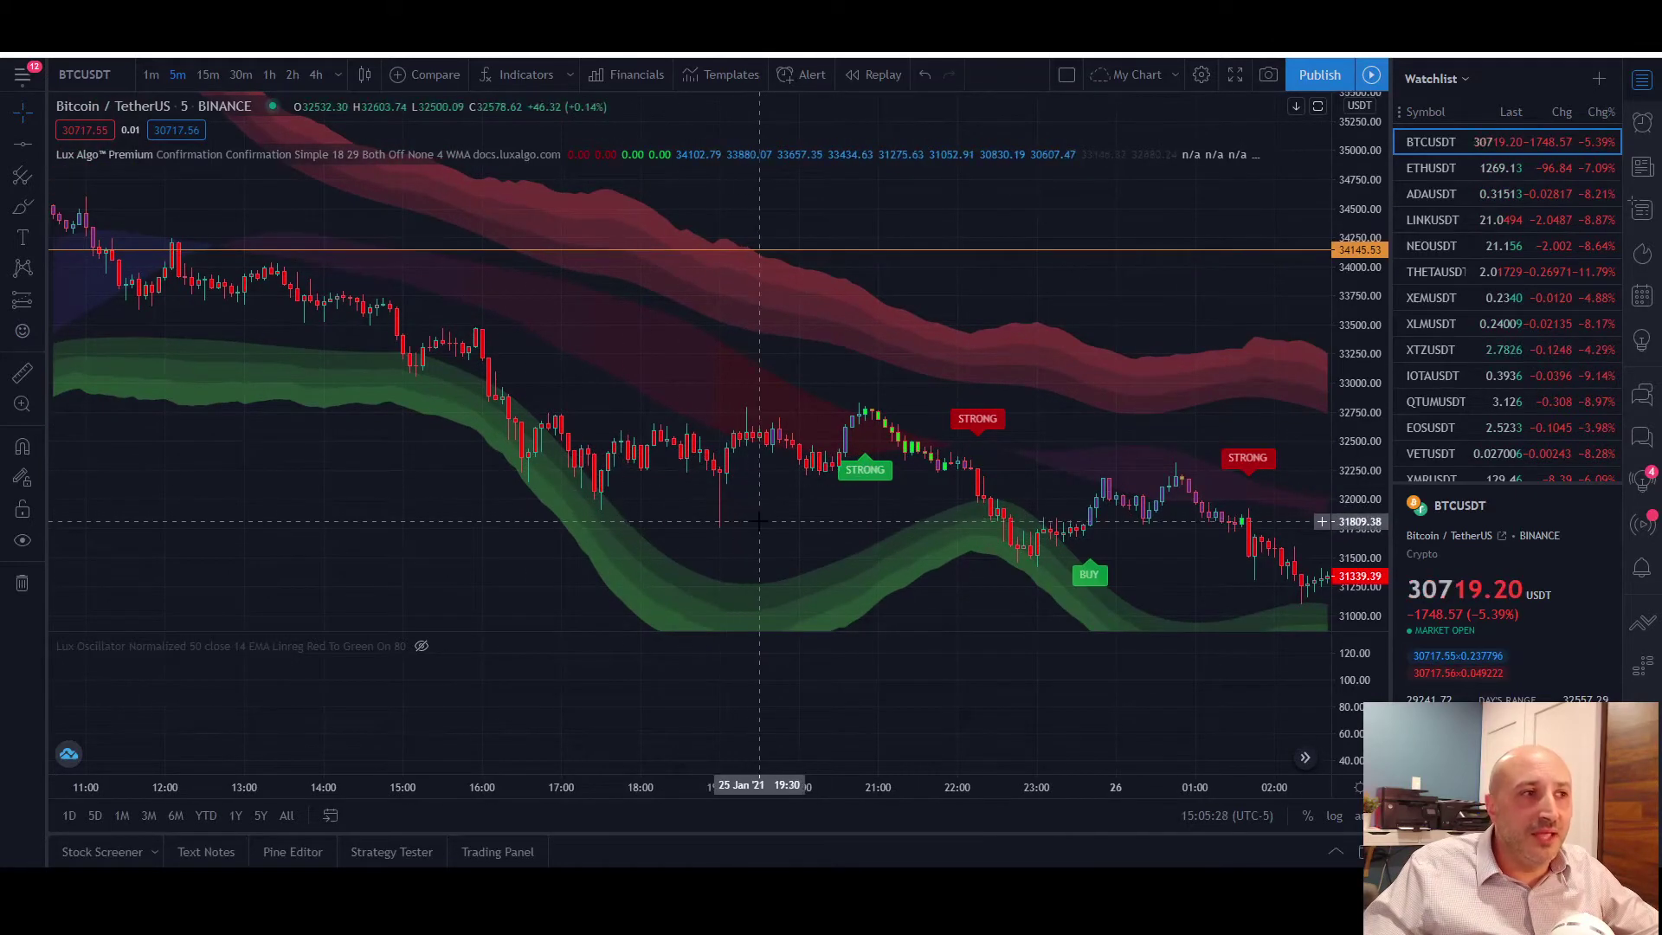
{"action": "left_click_drag", "start_coordinate": [759, 520], "coordinate": [241, 453]}
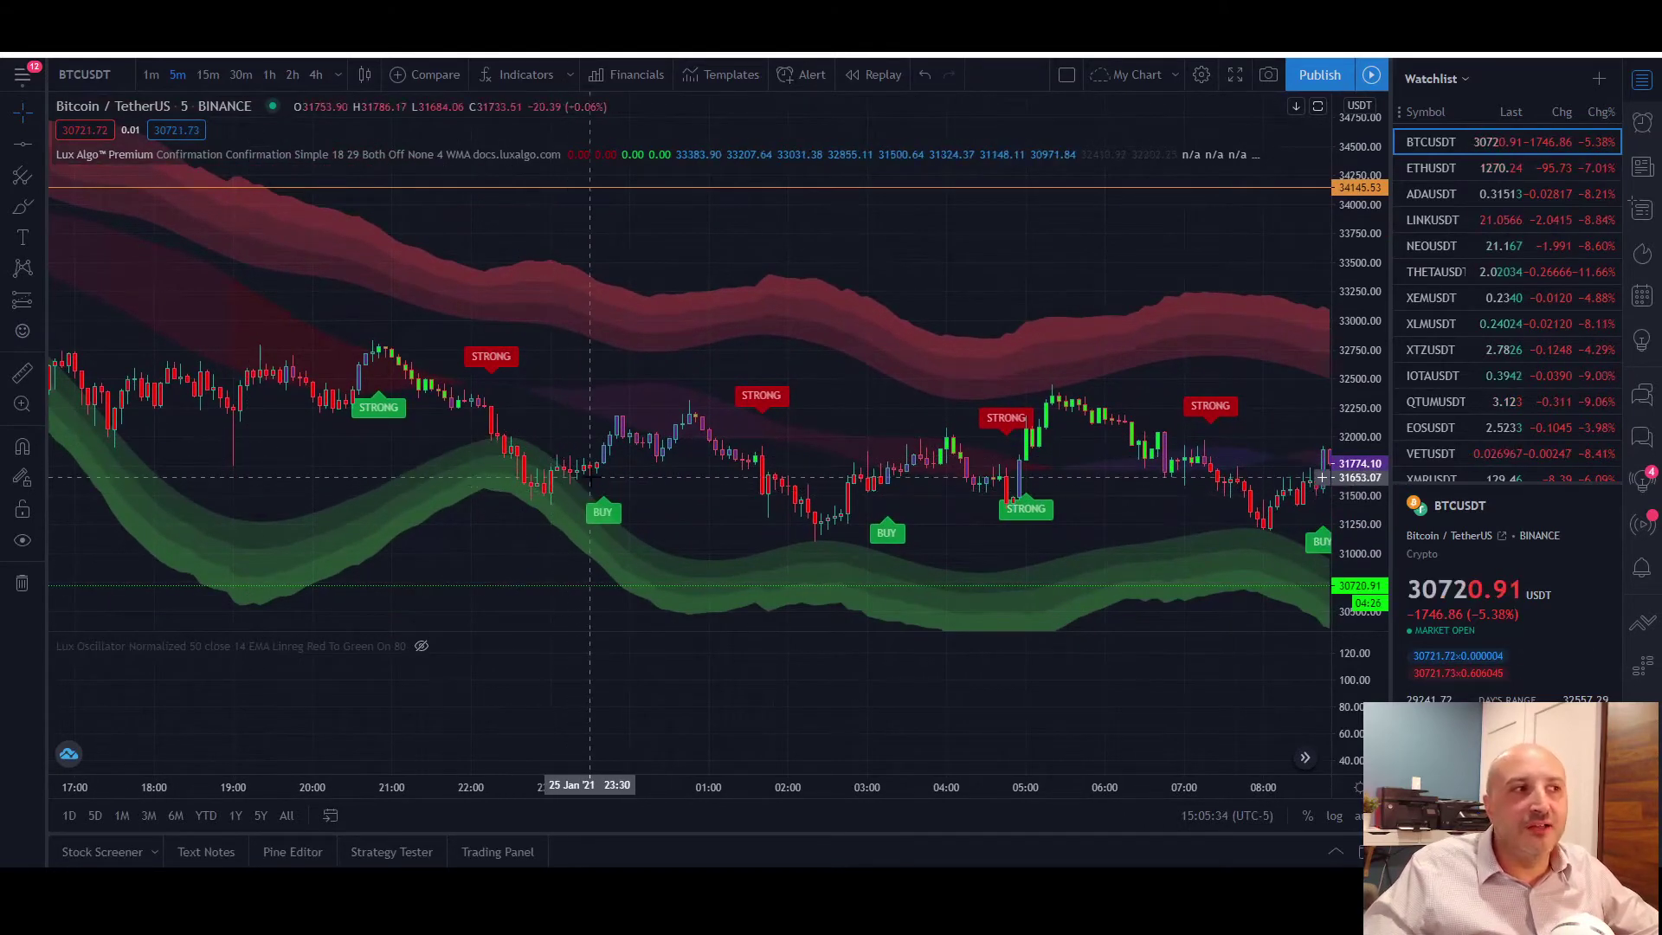
{"action": "left_click_drag", "start_coordinate": [654, 475], "coordinate": [423, 549]}
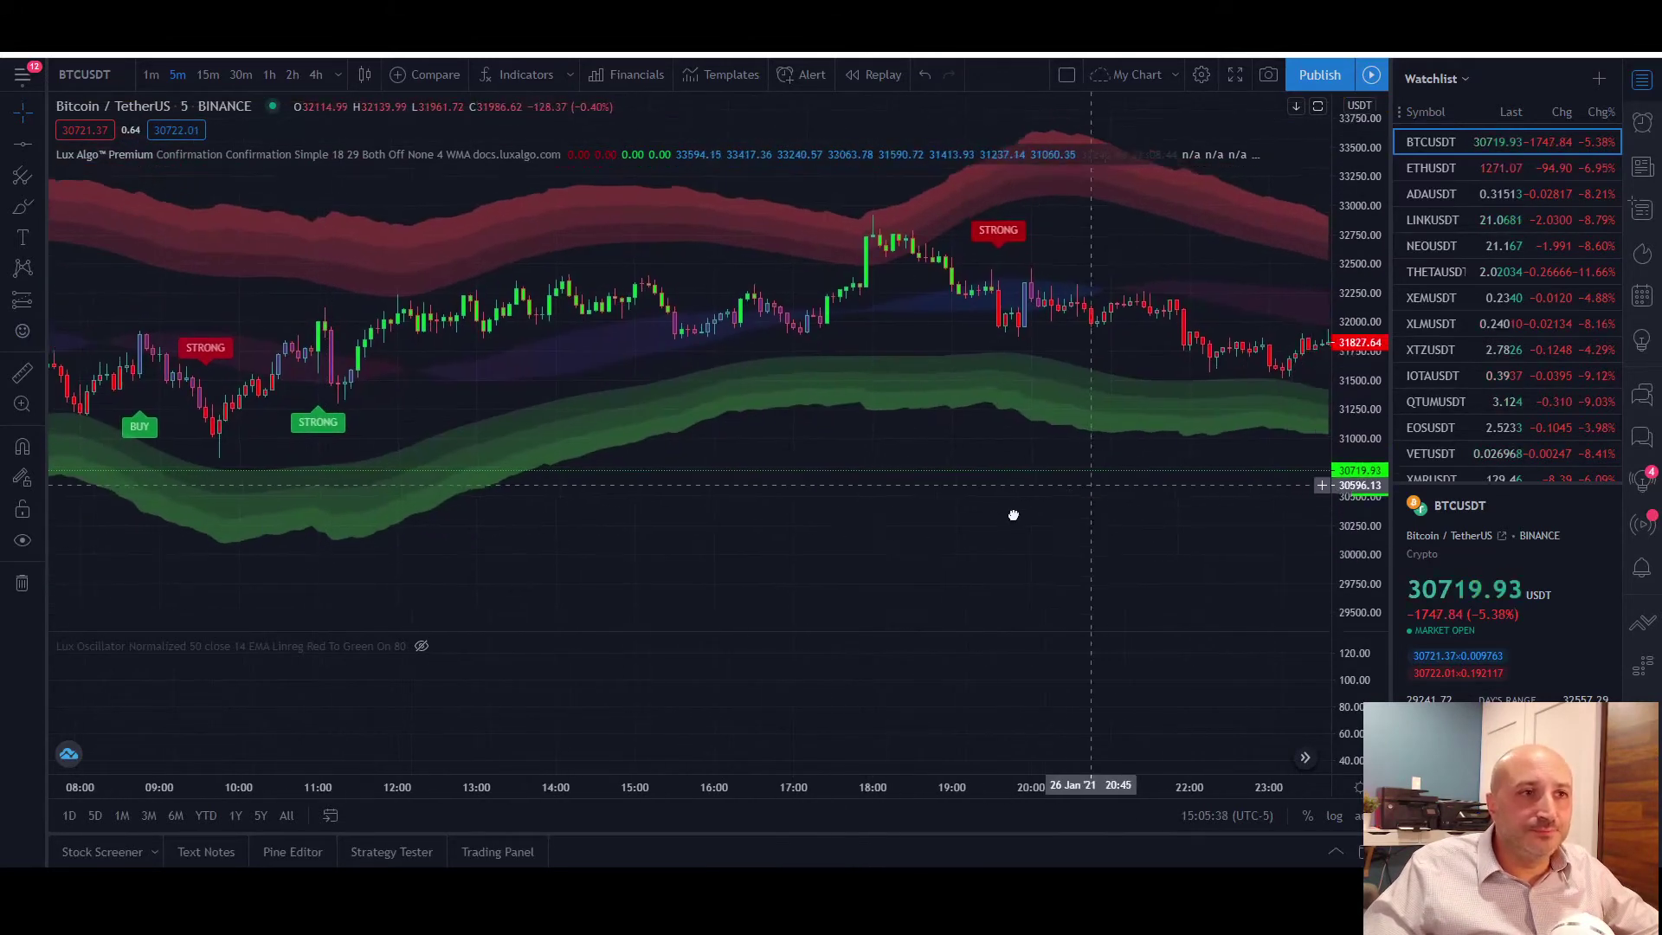
{"action": "left_click_drag", "start_coordinate": [1009, 516], "coordinate": [494, 530]}
Measure the price move around the 27 January buy signal, from the 10:05 candle to the 11:40 candle
{"action": "left_click_drag", "start_coordinate": [842, 485], "coordinate": [928, 505]}
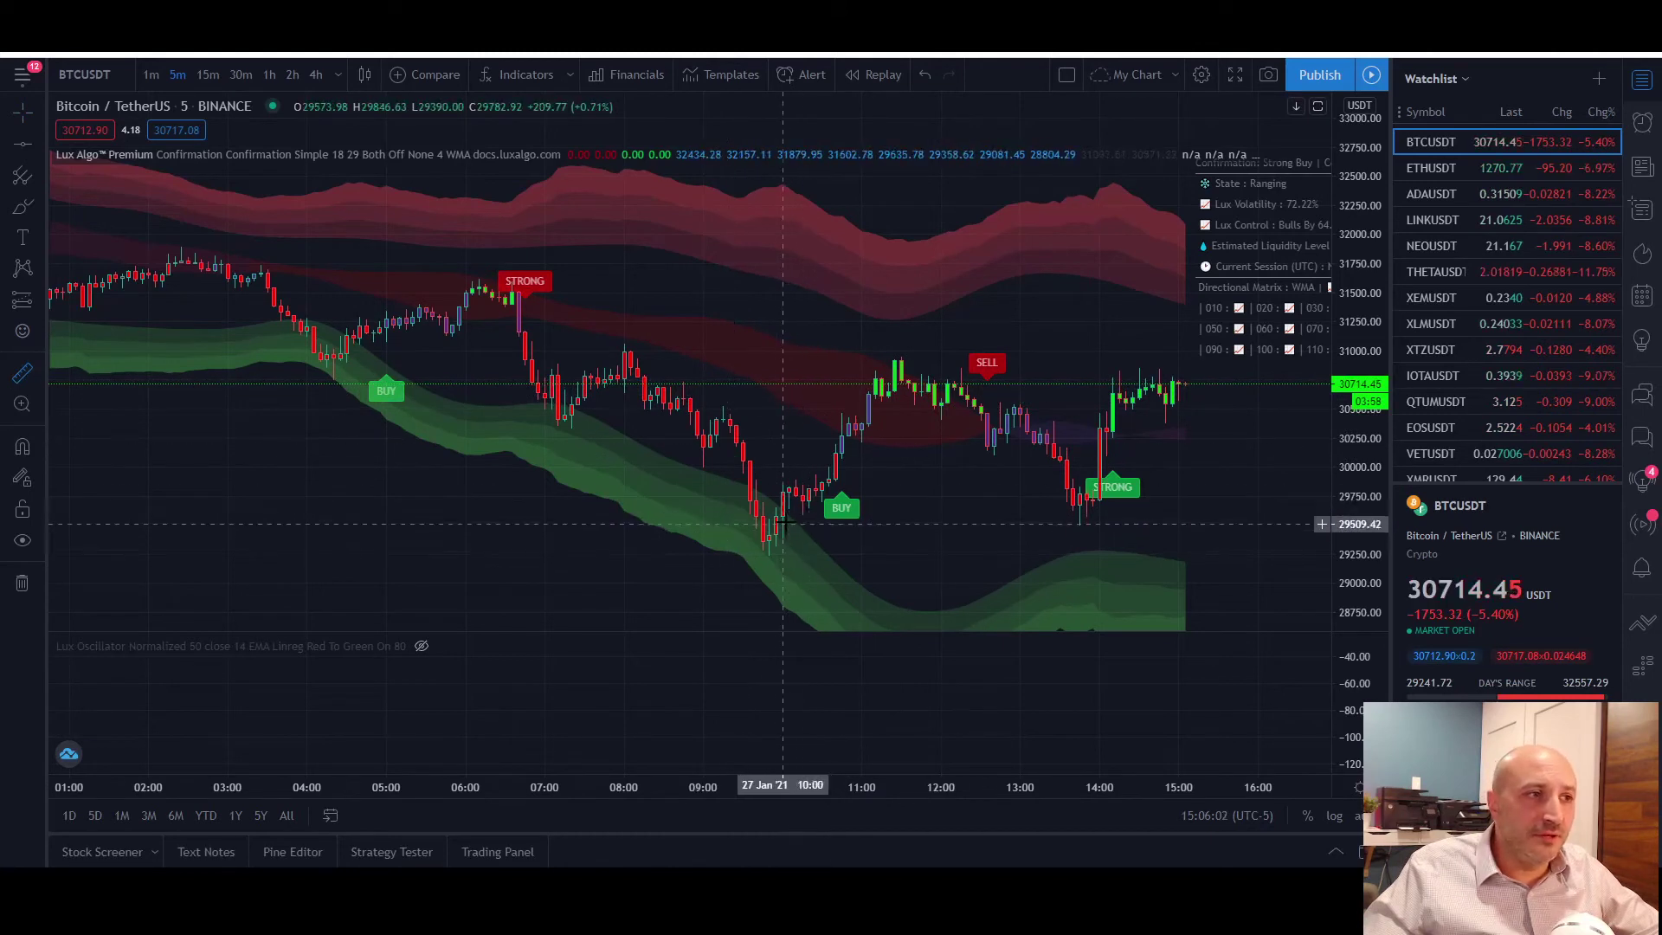
{"action": "left_click", "coordinate": [788, 493]}
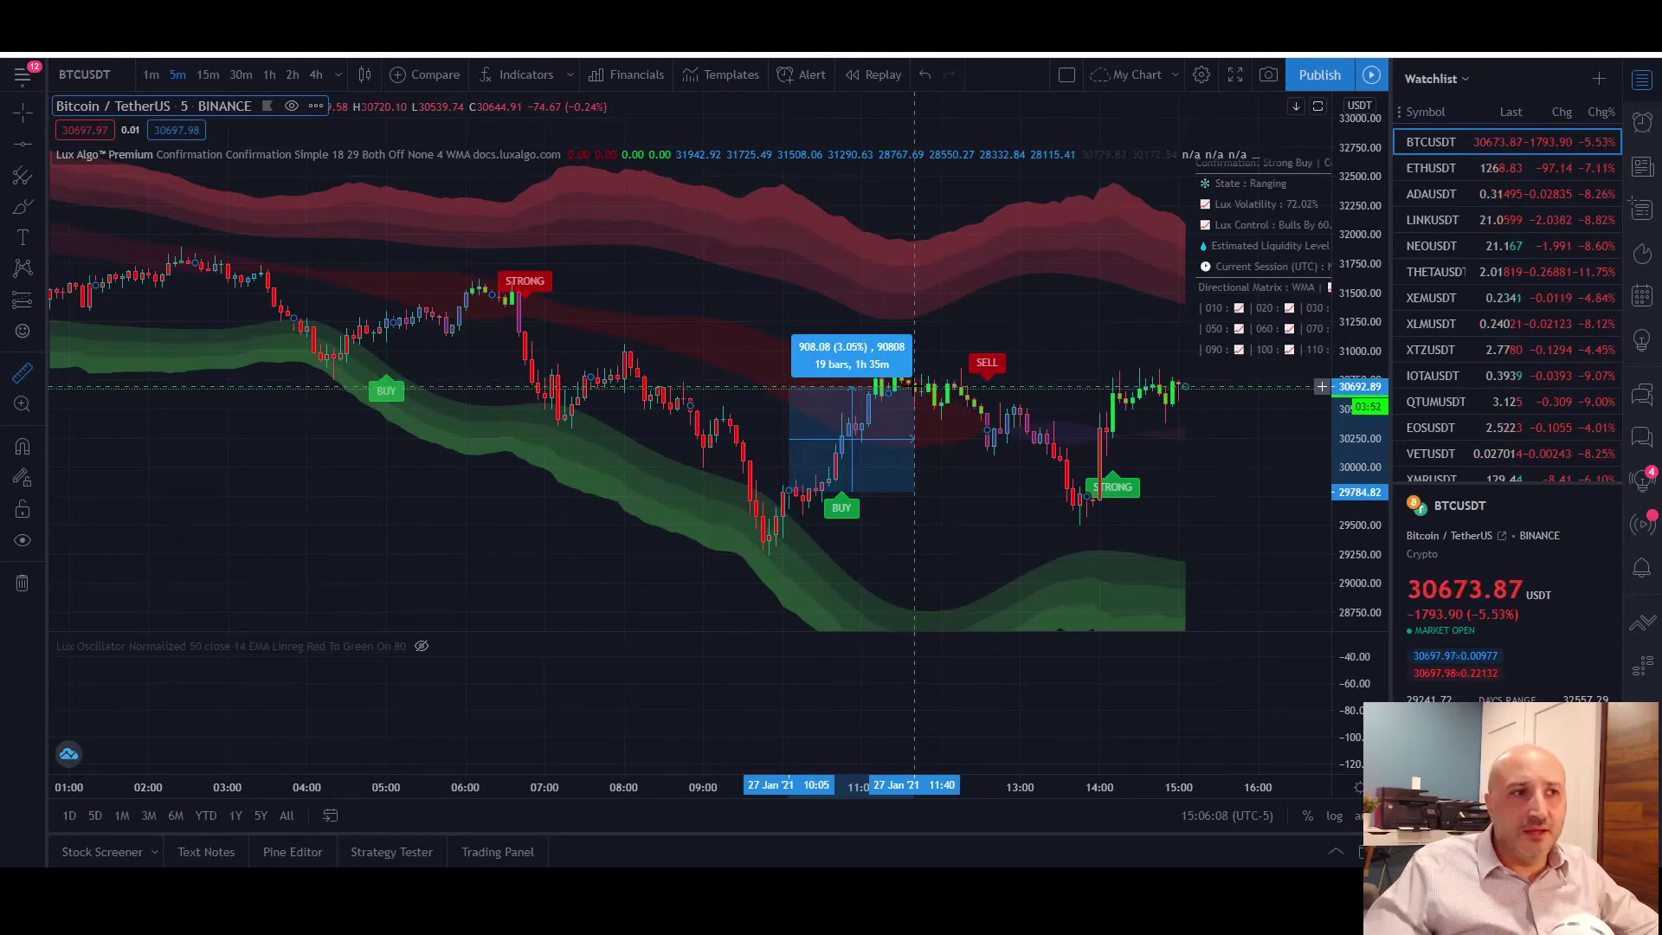
{"action": "left_click_drag", "start_coordinate": [914, 387], "coordinate": [581, 396]}
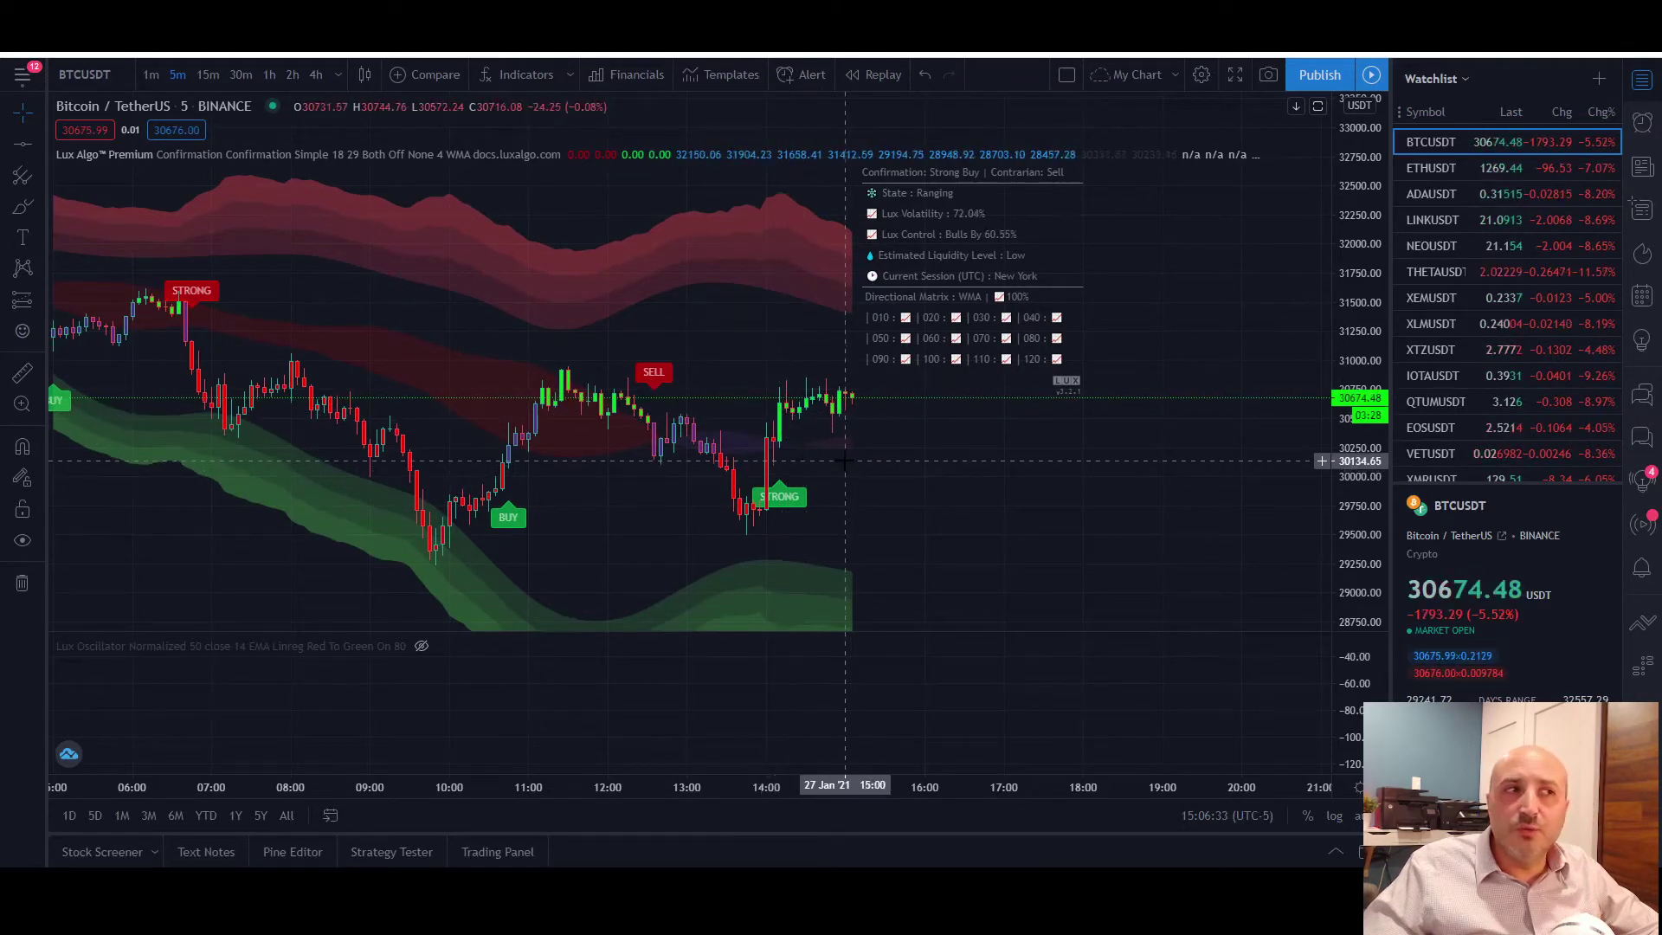
Examine the candles around the 27 January sell signal up close, including the 12:35 and 12:40 bars
{"action": "left_click_drag", "start_coordinate": [779, 472], "coordinate": [1123, 456]}
{"action": "scroll", "coordinate": [1123, 456], "scroll_direction": "up", "scroll_amount": 4}
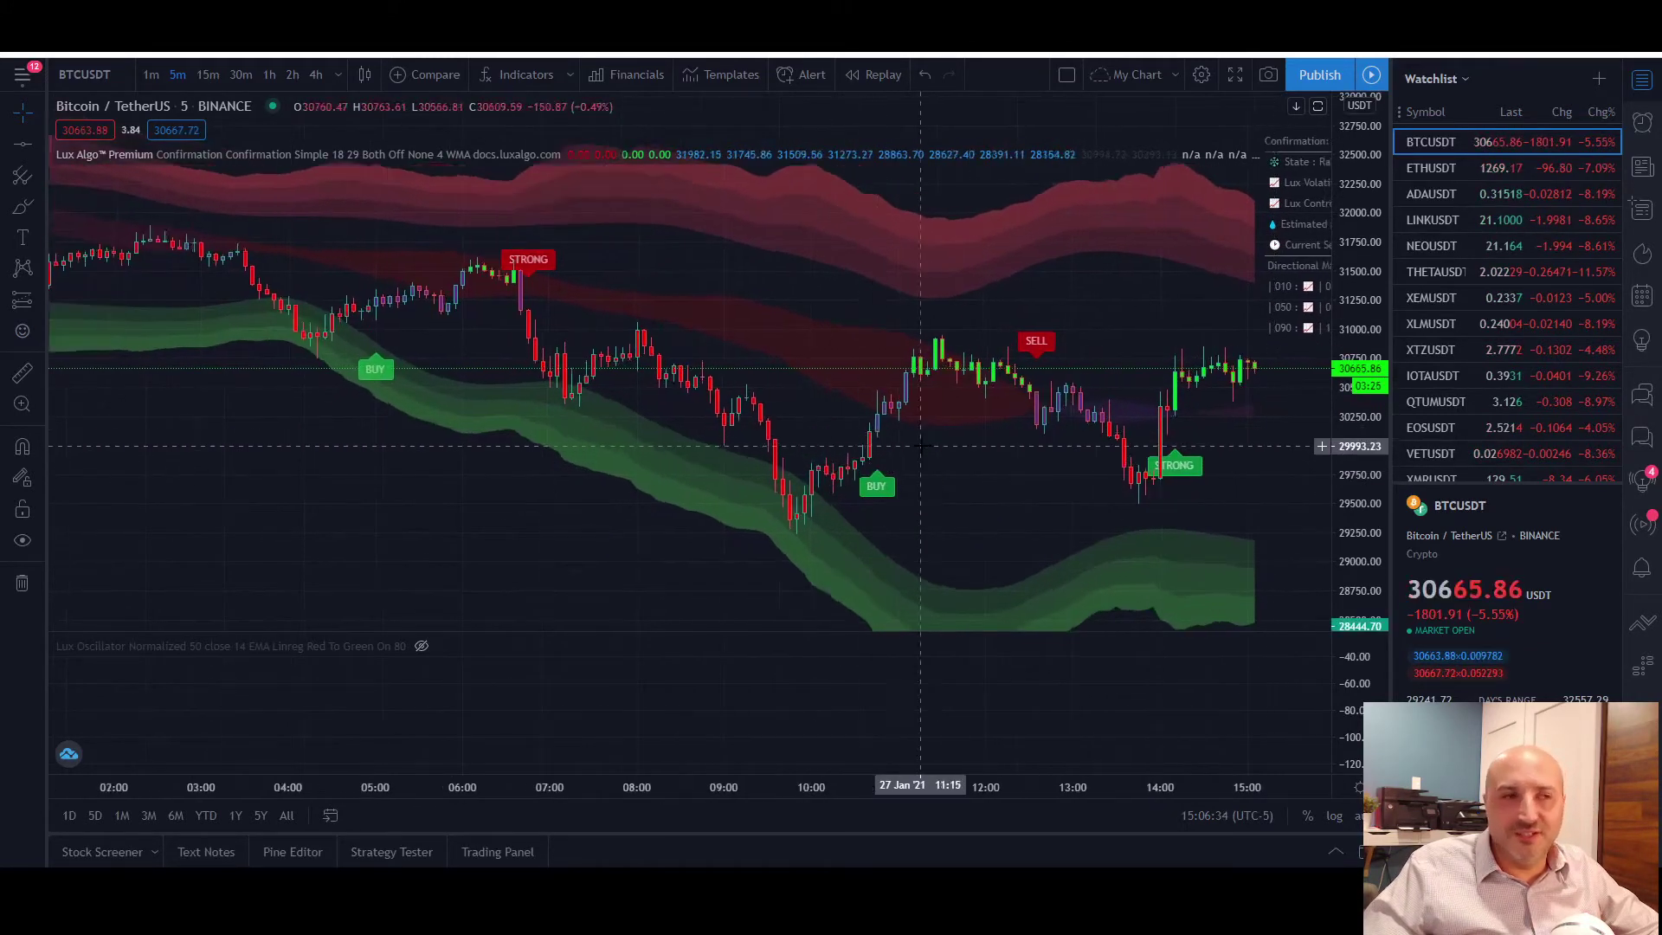
{"action": "mouse_move", "coordinate": [818, 519]}
{"action": "left_mouse_down"}
{"action": "mouse_move", "coordinate": [1090, 521]}
{"action": "mouse_move", "coordinate": [820, 542]}
{"action": "mouse_move", "coordinate": [813, 508]}
{"action": "left_mouse_up"}
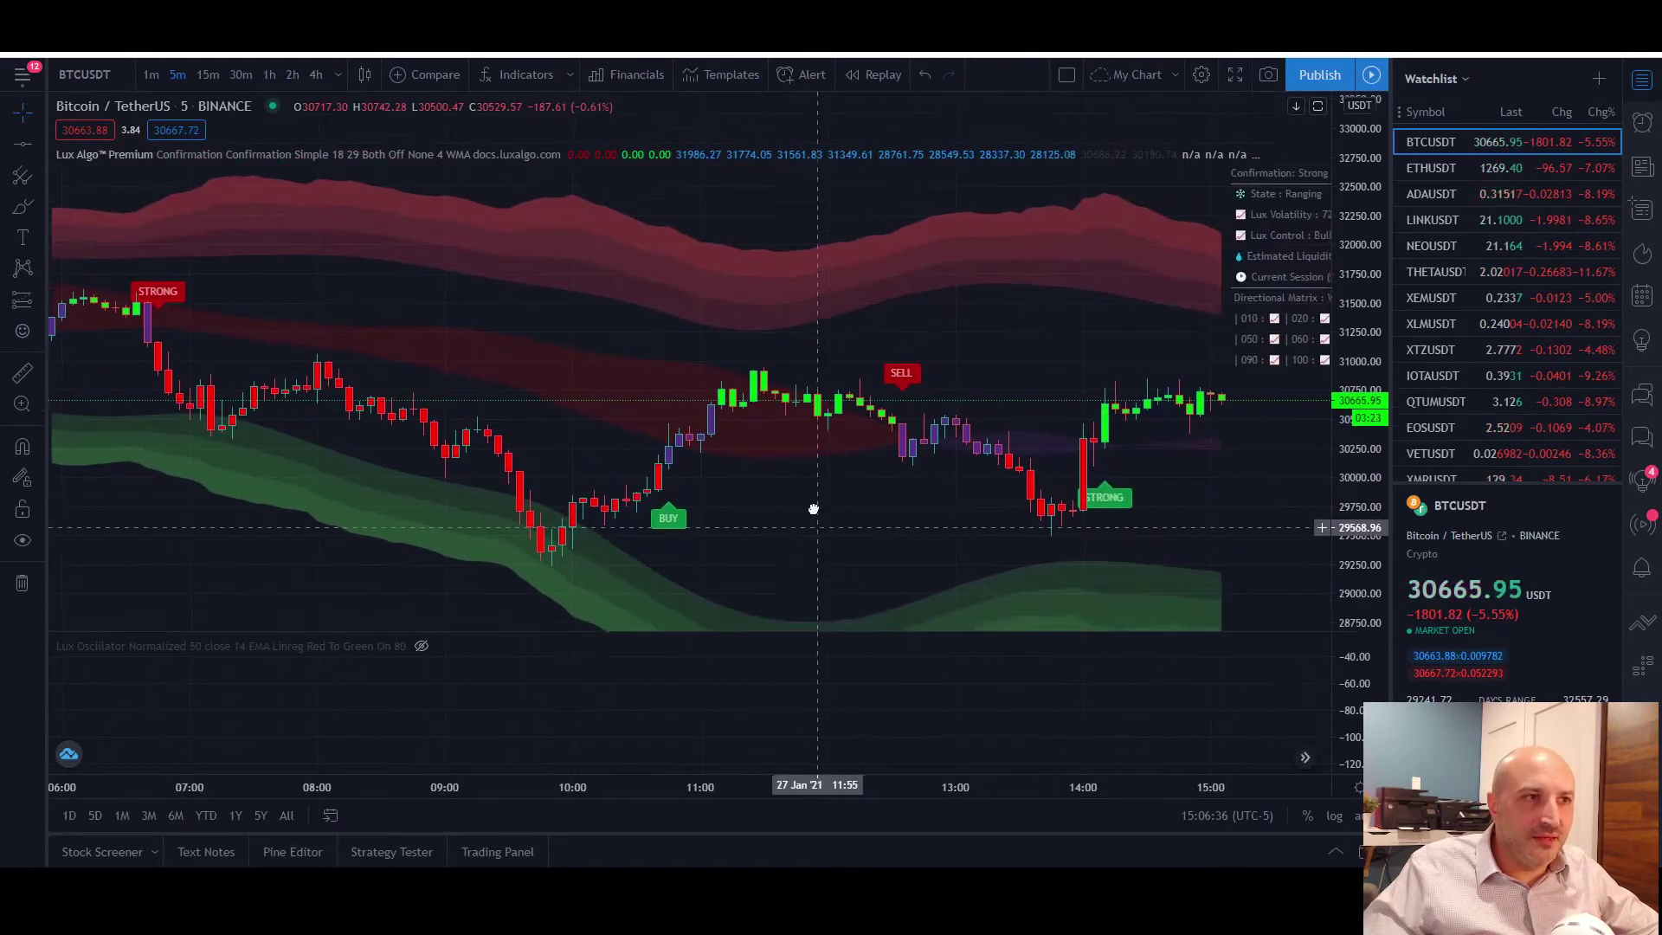
{"action": "scroll", "coordinate": [858, 372], "scroll_direction": "up", "scroll_amount": 2}
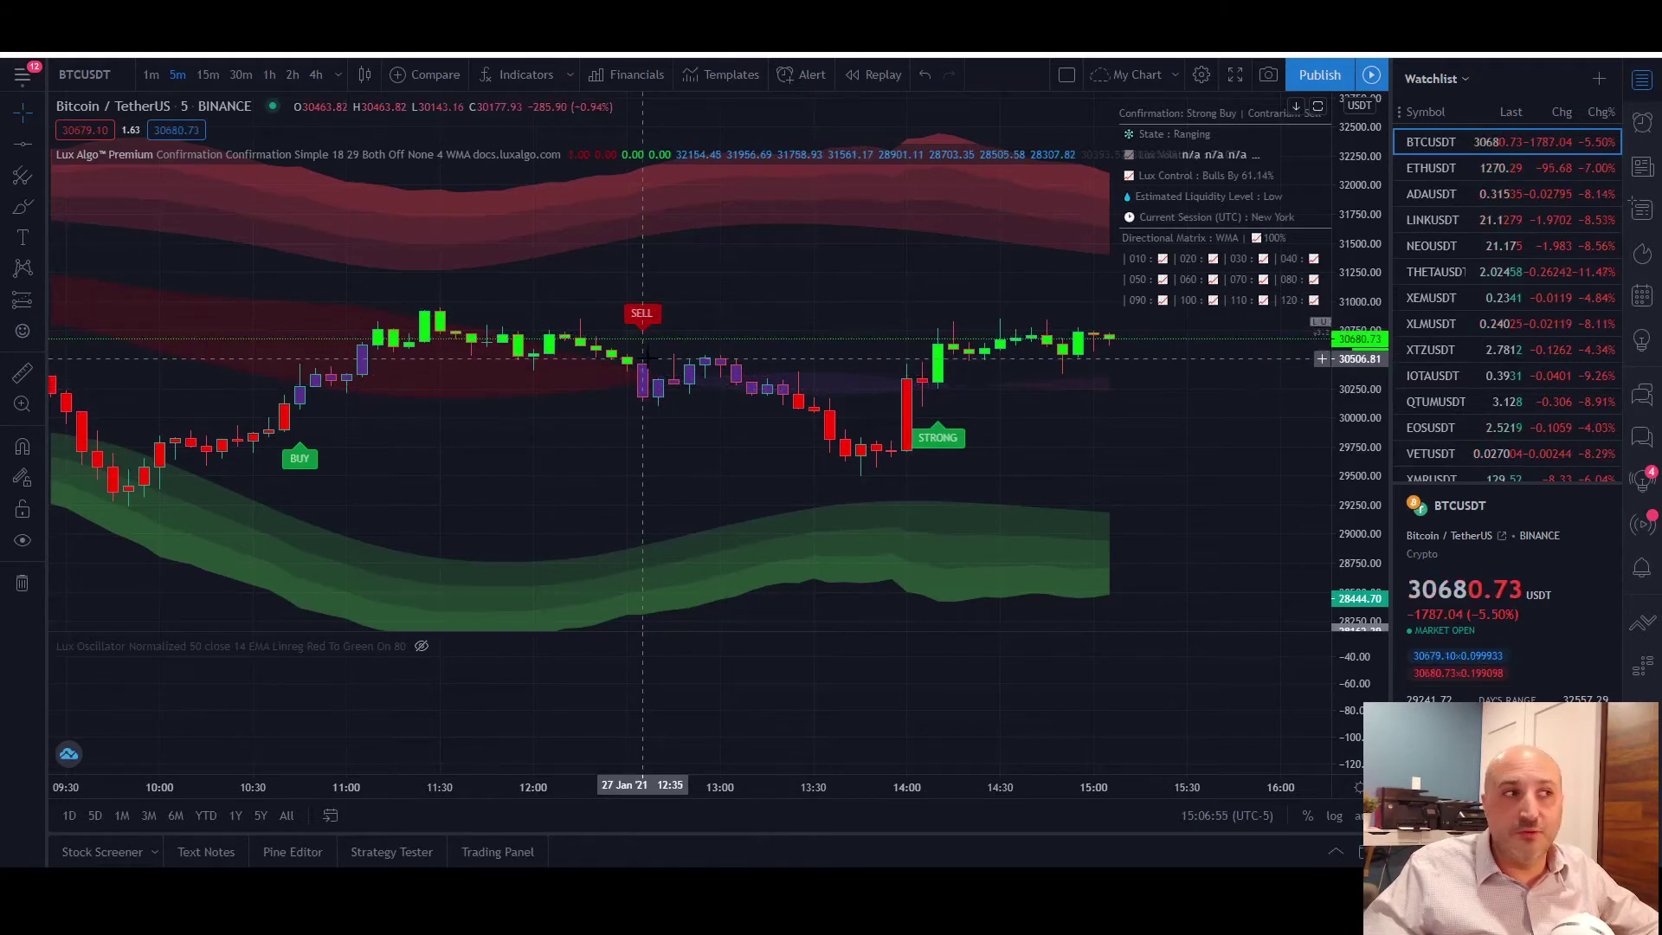
{"action": "left_click_drag", "start_coordinate": [622, 462], "coordinate": [662, 471]}
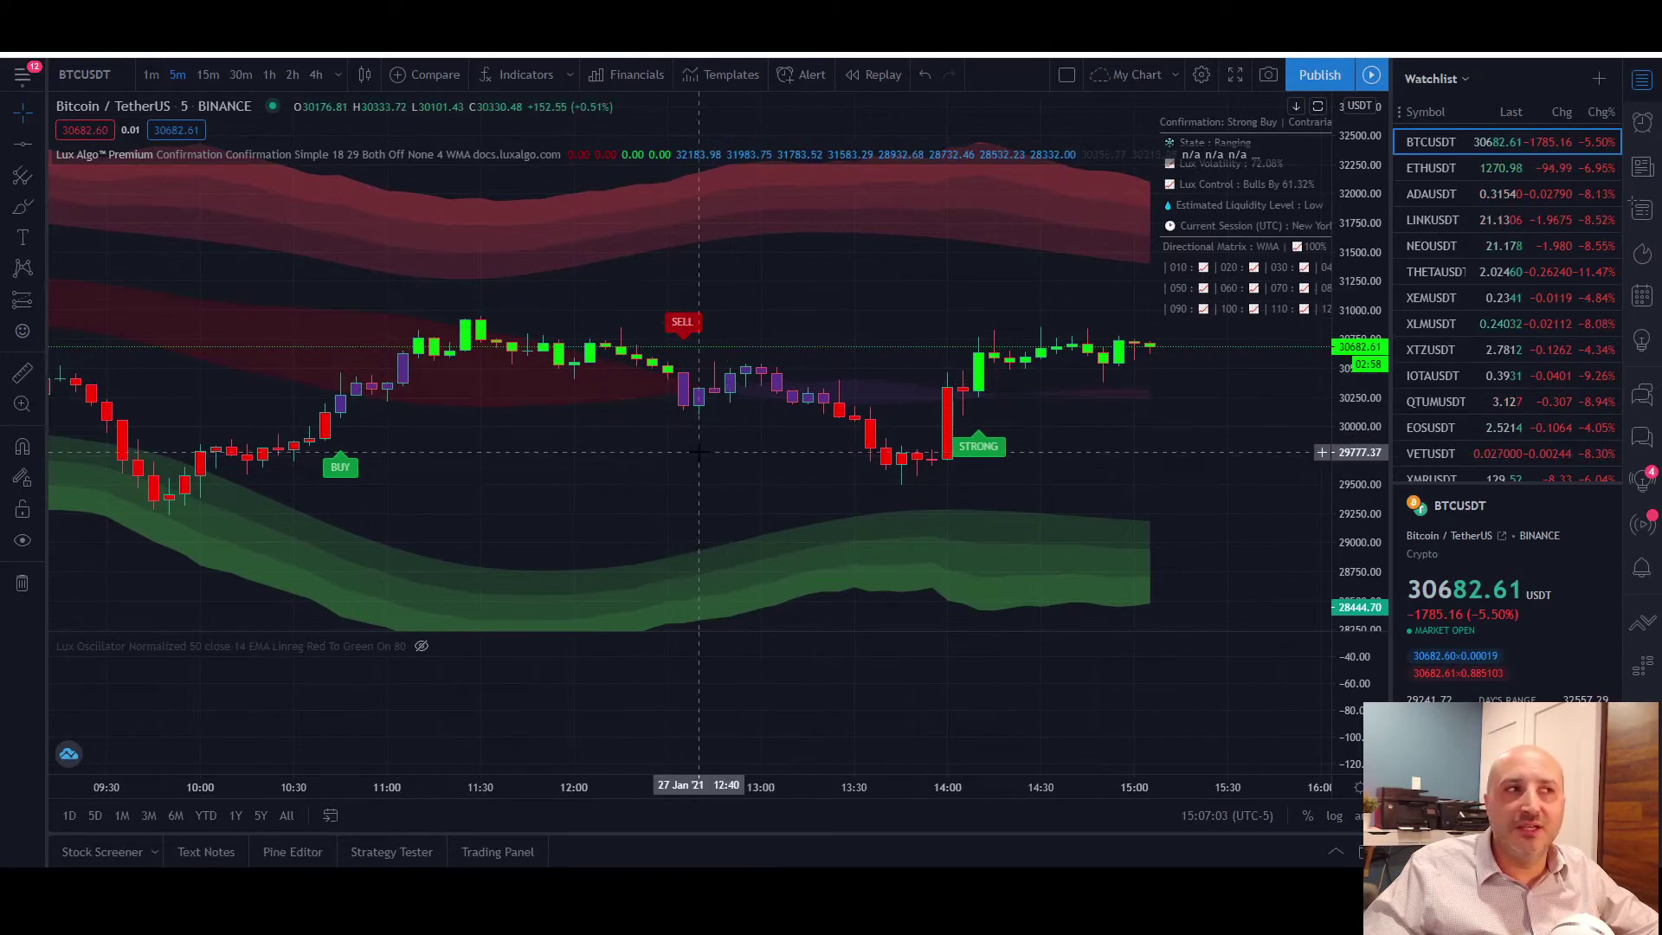
Review the 27 January sequence of strong, buy and sell signals together with the dashboard in a wider view
{"action": "scroll", "coordinate": [708, 452], "scroll_direction": "down", "scroll_amount": 2}
{"action": "scroll", "coordinate": [693, 449], "scroll_direction": "right", "scroll_amount": 3}
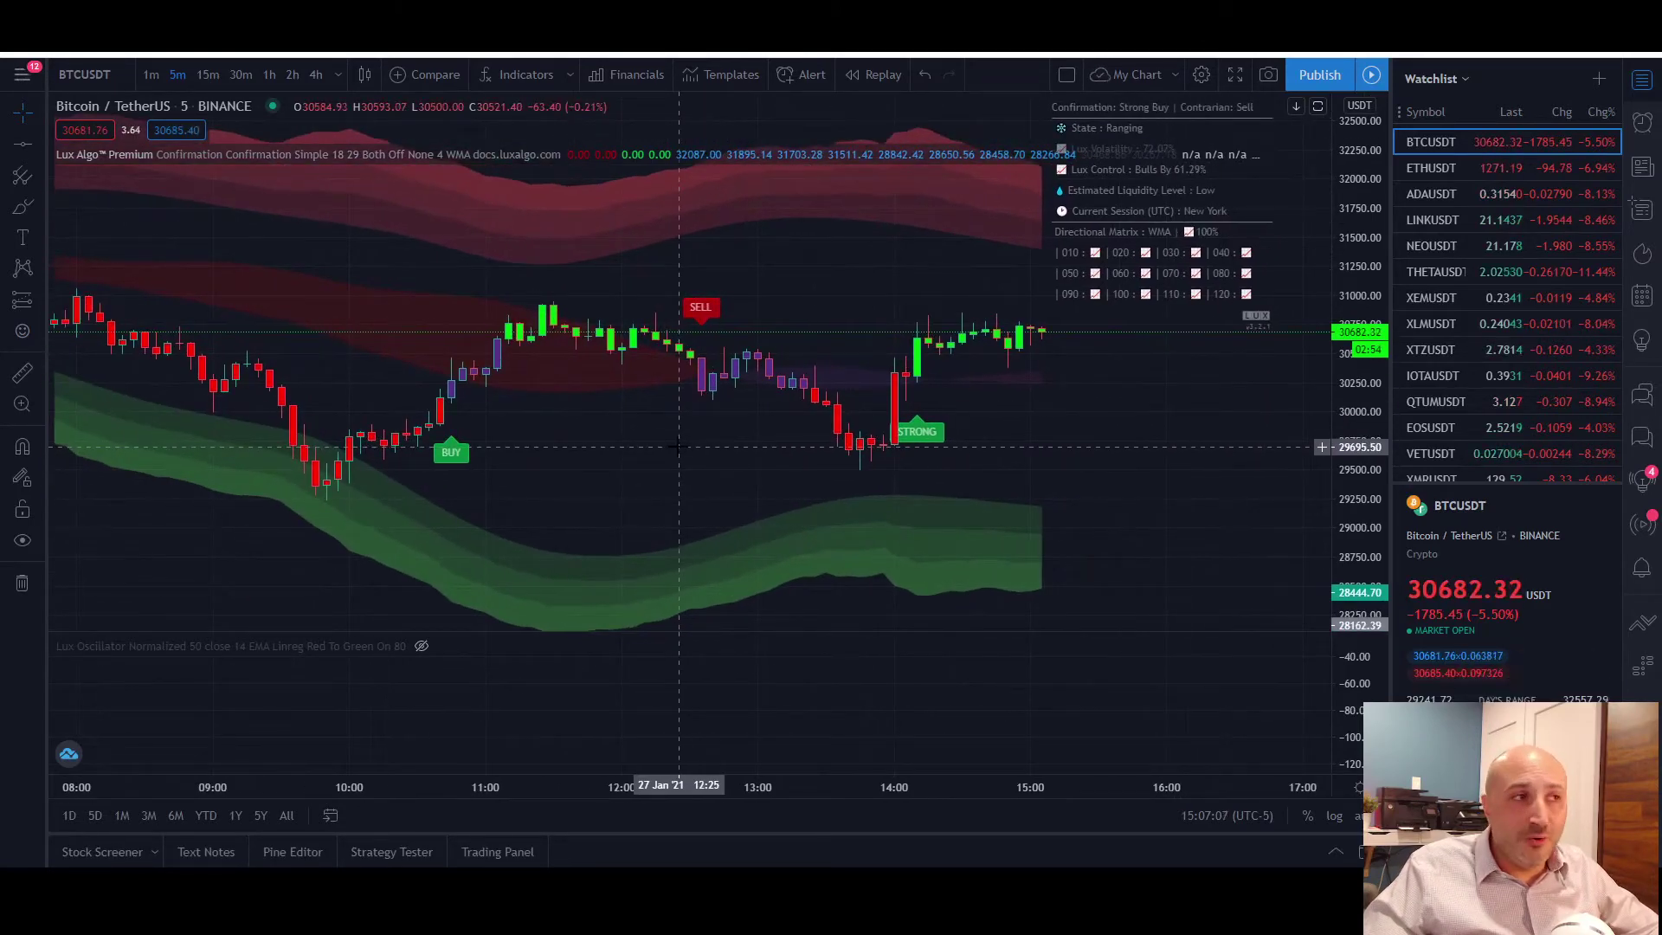
{"action": "scroll", "coordinate": [623, 416], "scroll_direction": "down", "scroll_amount": 2}
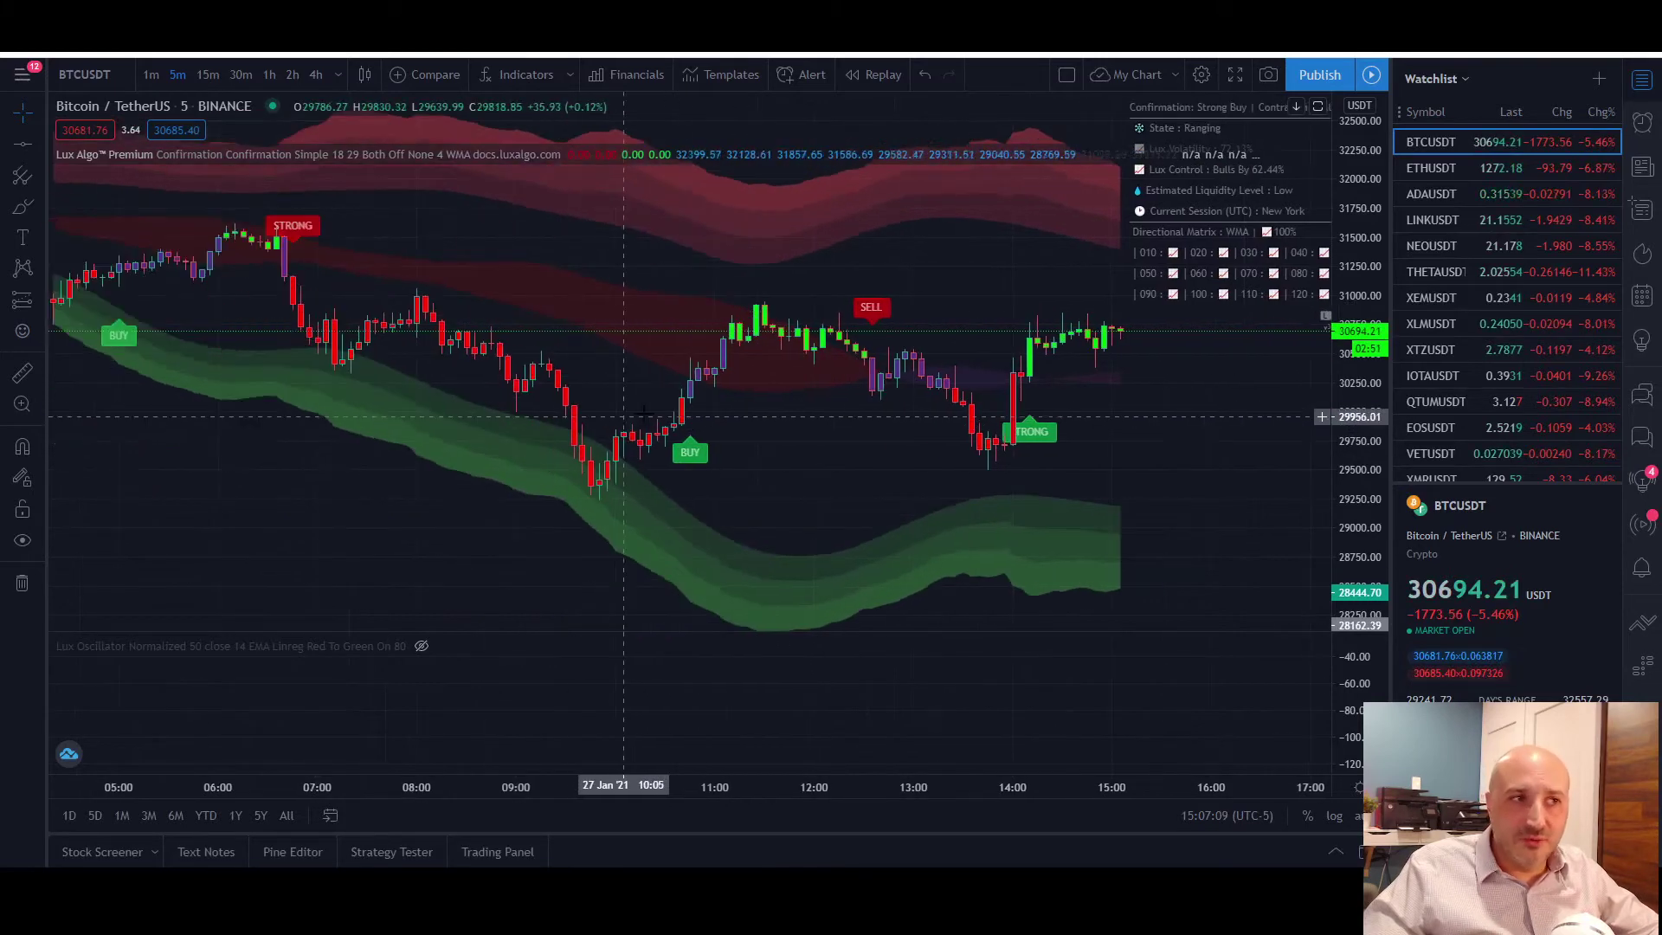
{"action": "scroll", "coordinate": [810, 450], "scroll_direction": "right", "scroll_amount": 1}
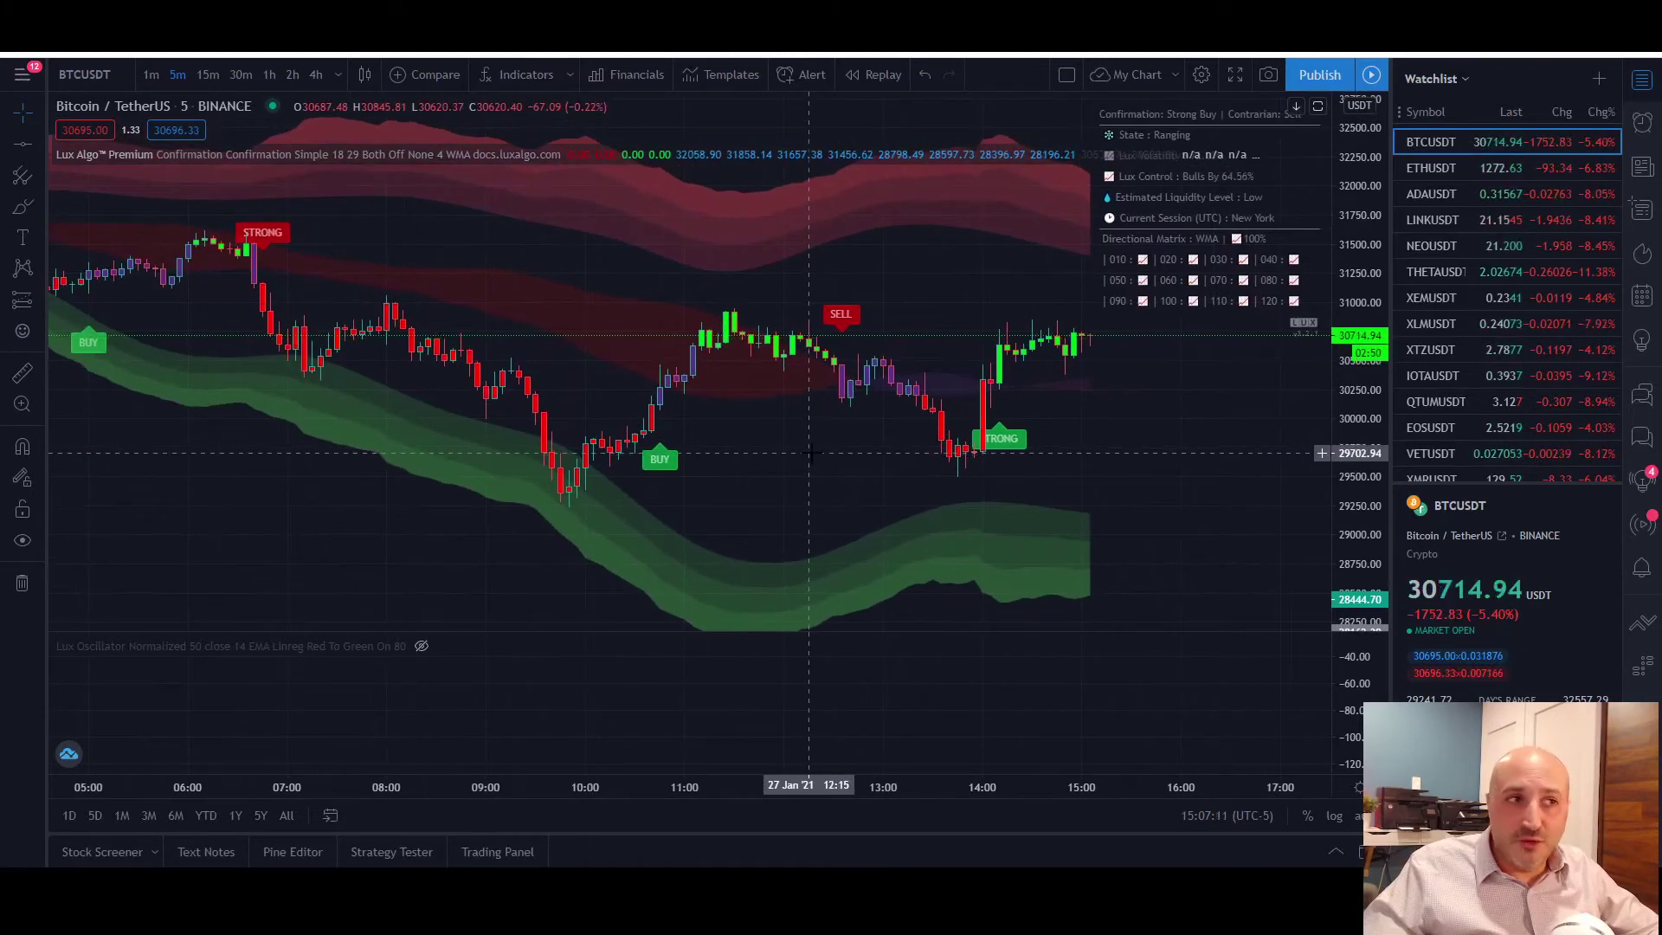
{"action": "scroll", "coordinate": [809, 450], "scroll_direction": "down", "scroll_amount": 4}
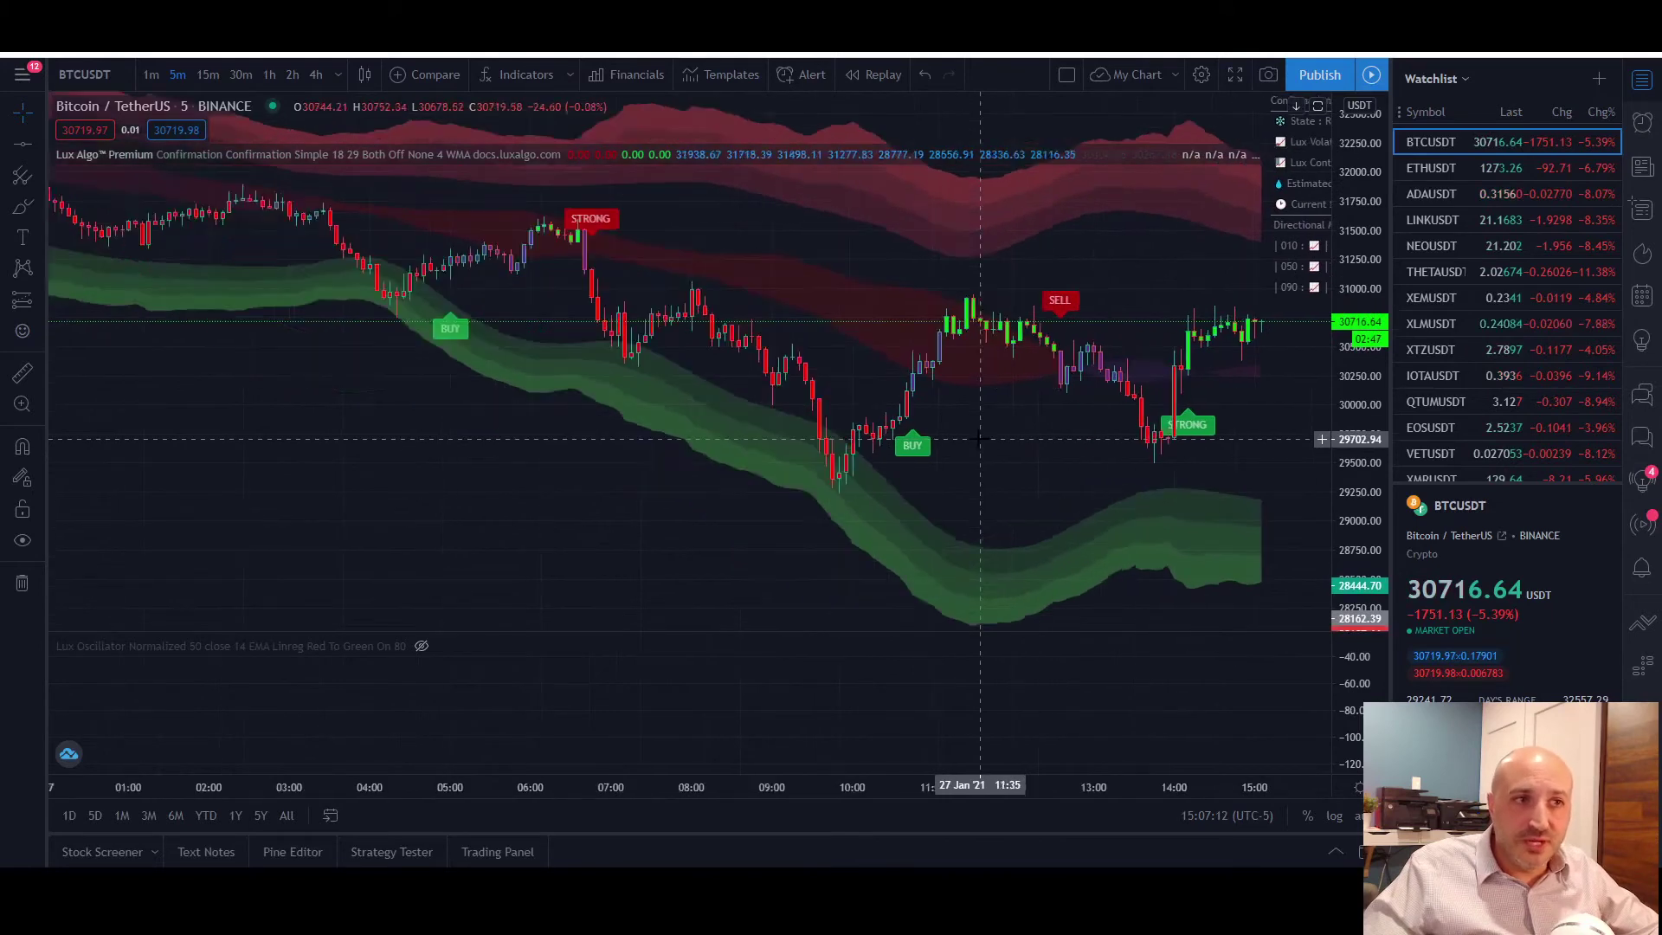
{"action": "left_click_drag", "start_coordinate": [1114, 446], "coordinate": [769, 364]}
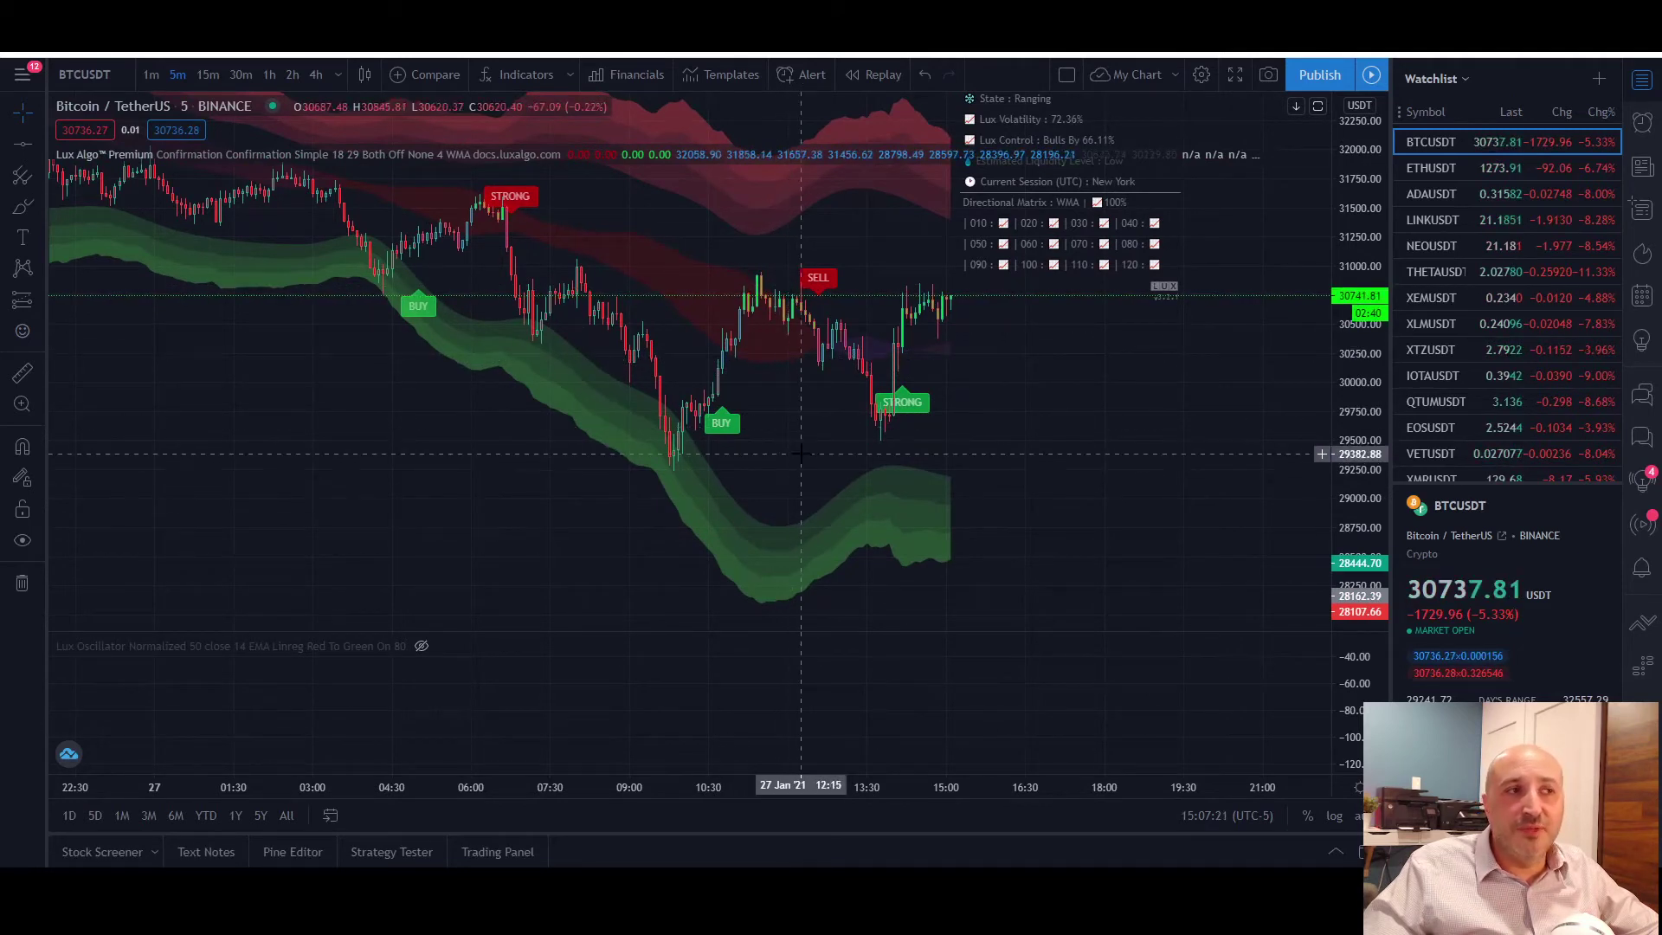
{"action": "scroll", "coordinate": [788, 427], "scroll_direction": "right", "scroll_amount": 2}
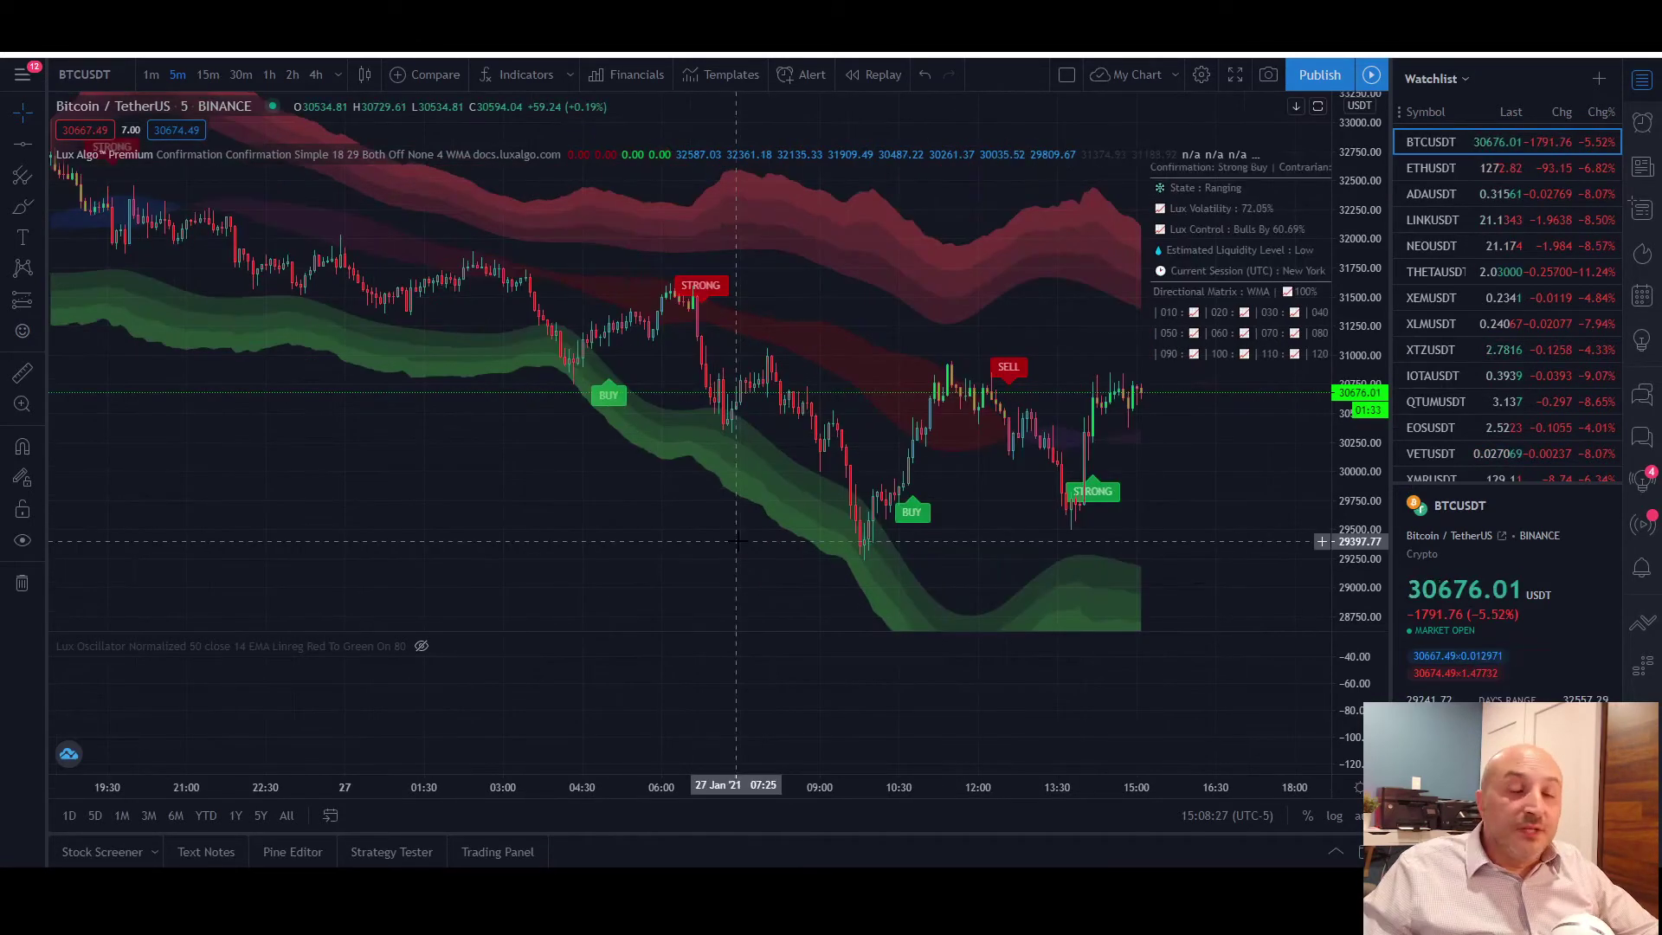
Examine the closely spaced buy and strong signals in the sideways price action of 26 January
{"action": "left_click_drag", "start_coordinate": [549, 438], "coordinate": [767, 497]}
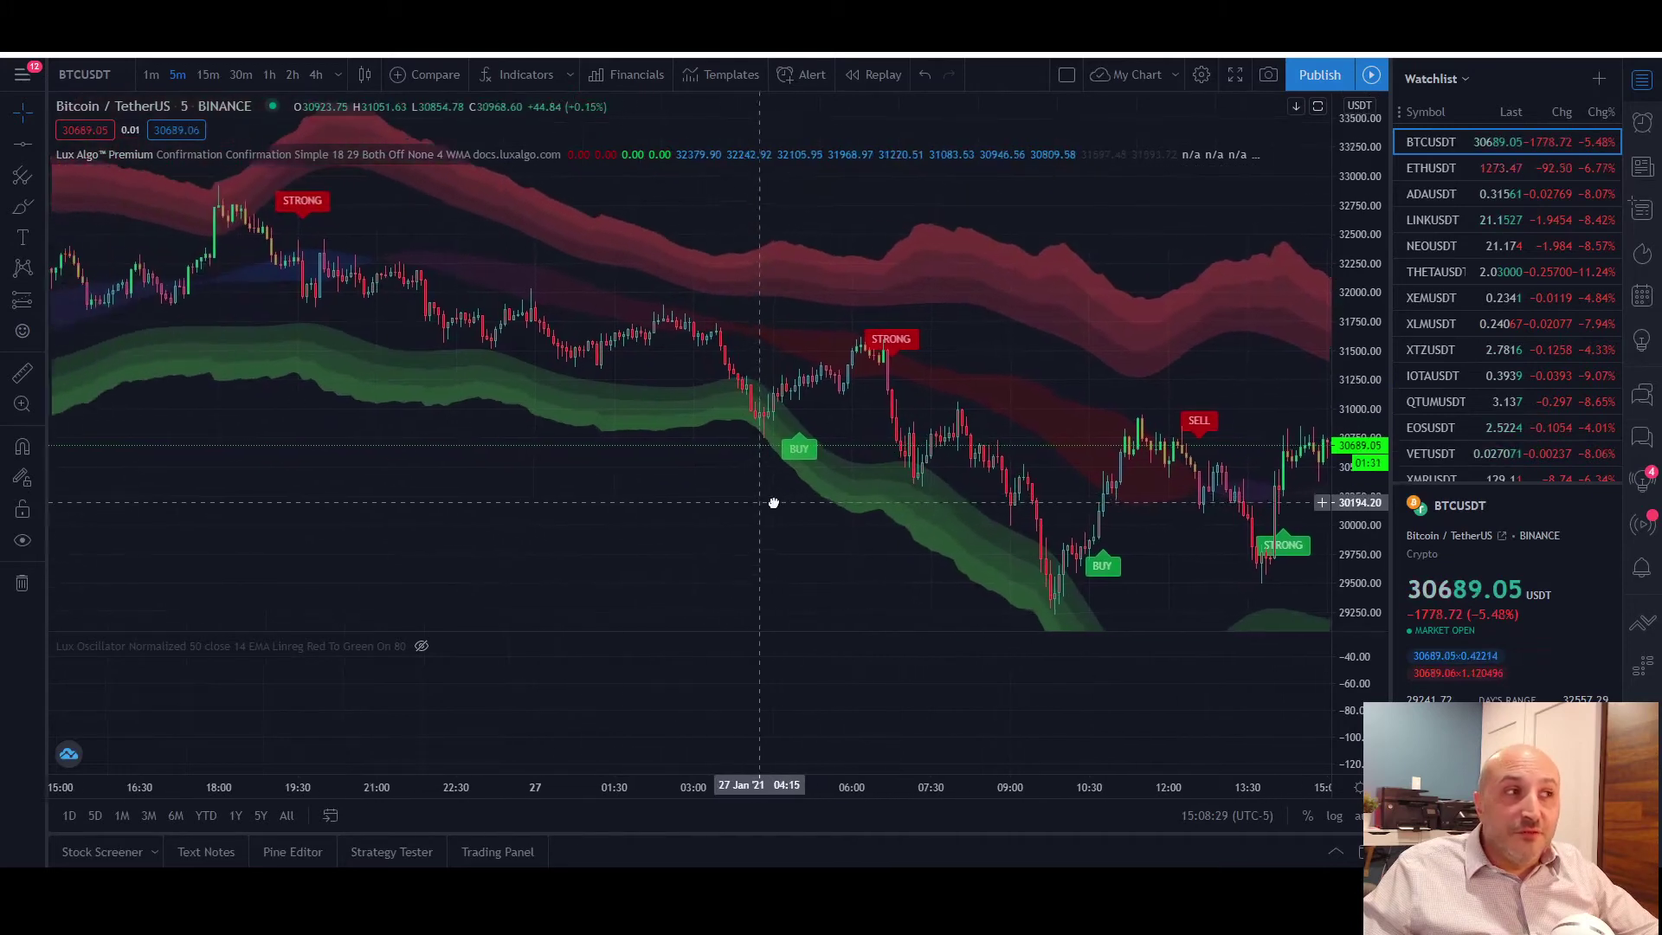
{"action": "left_click_drag", "start_coordinate": [653, 490], "coordinate": [1059, 615]}
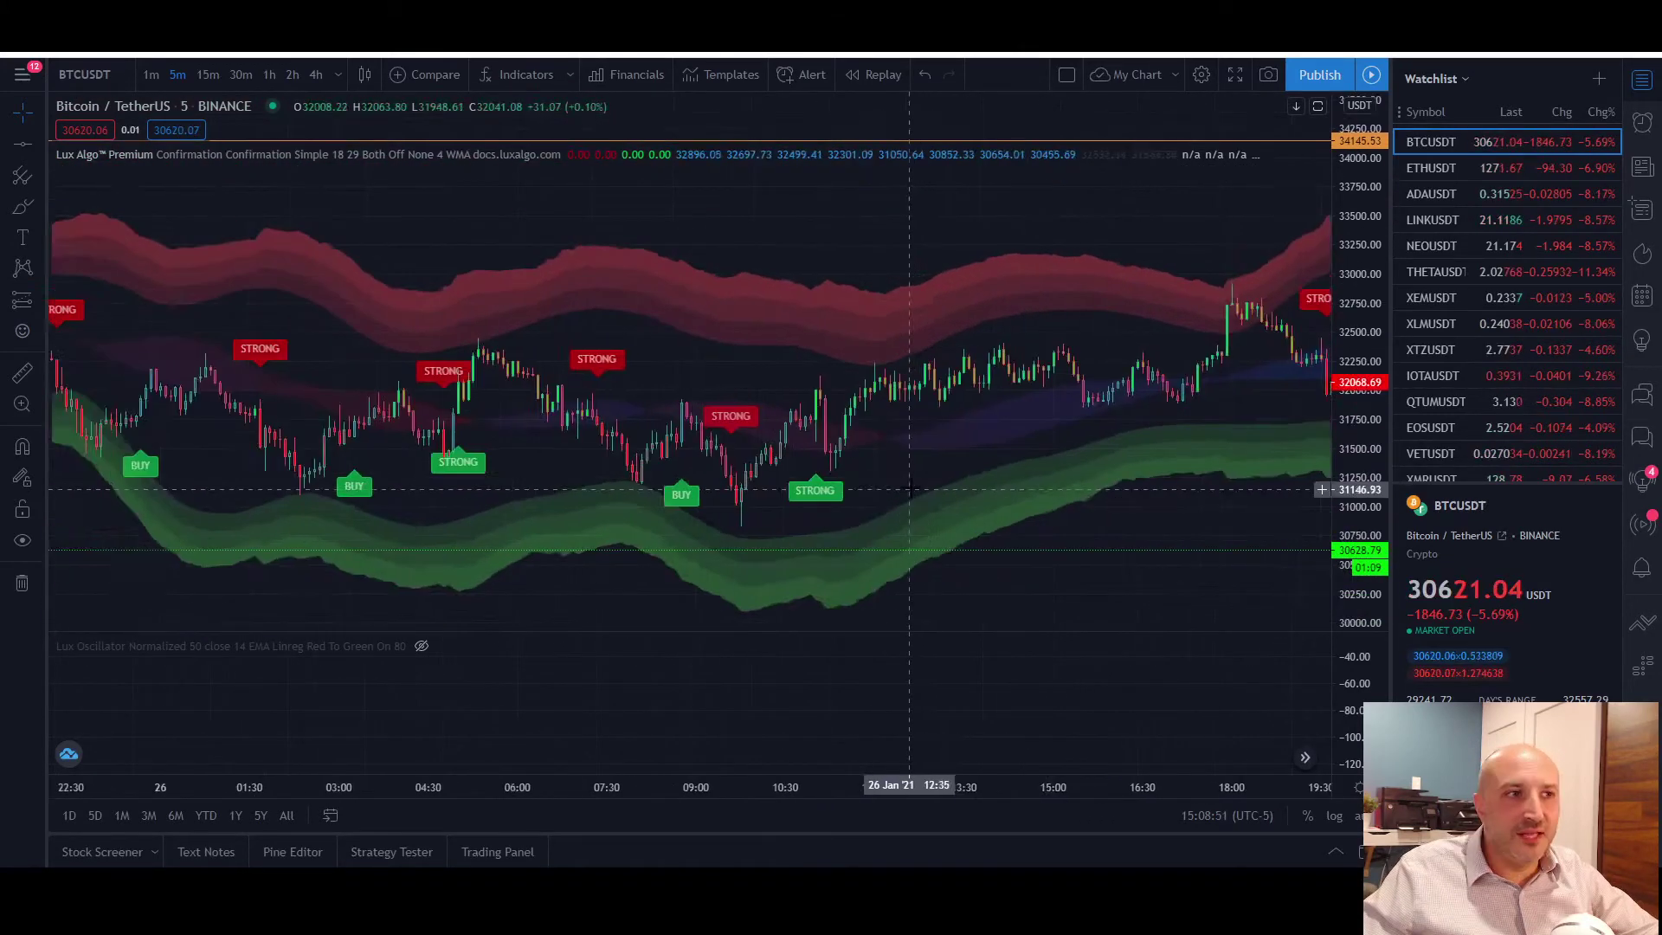
{"action": "scroll", "coordinate": [659, 469], "scroll_direction": "up", "scroll_amount": 2}
{"action": "left_click_drag", "start_coordinate": [538, 375], "coordinate": [905, 459]}
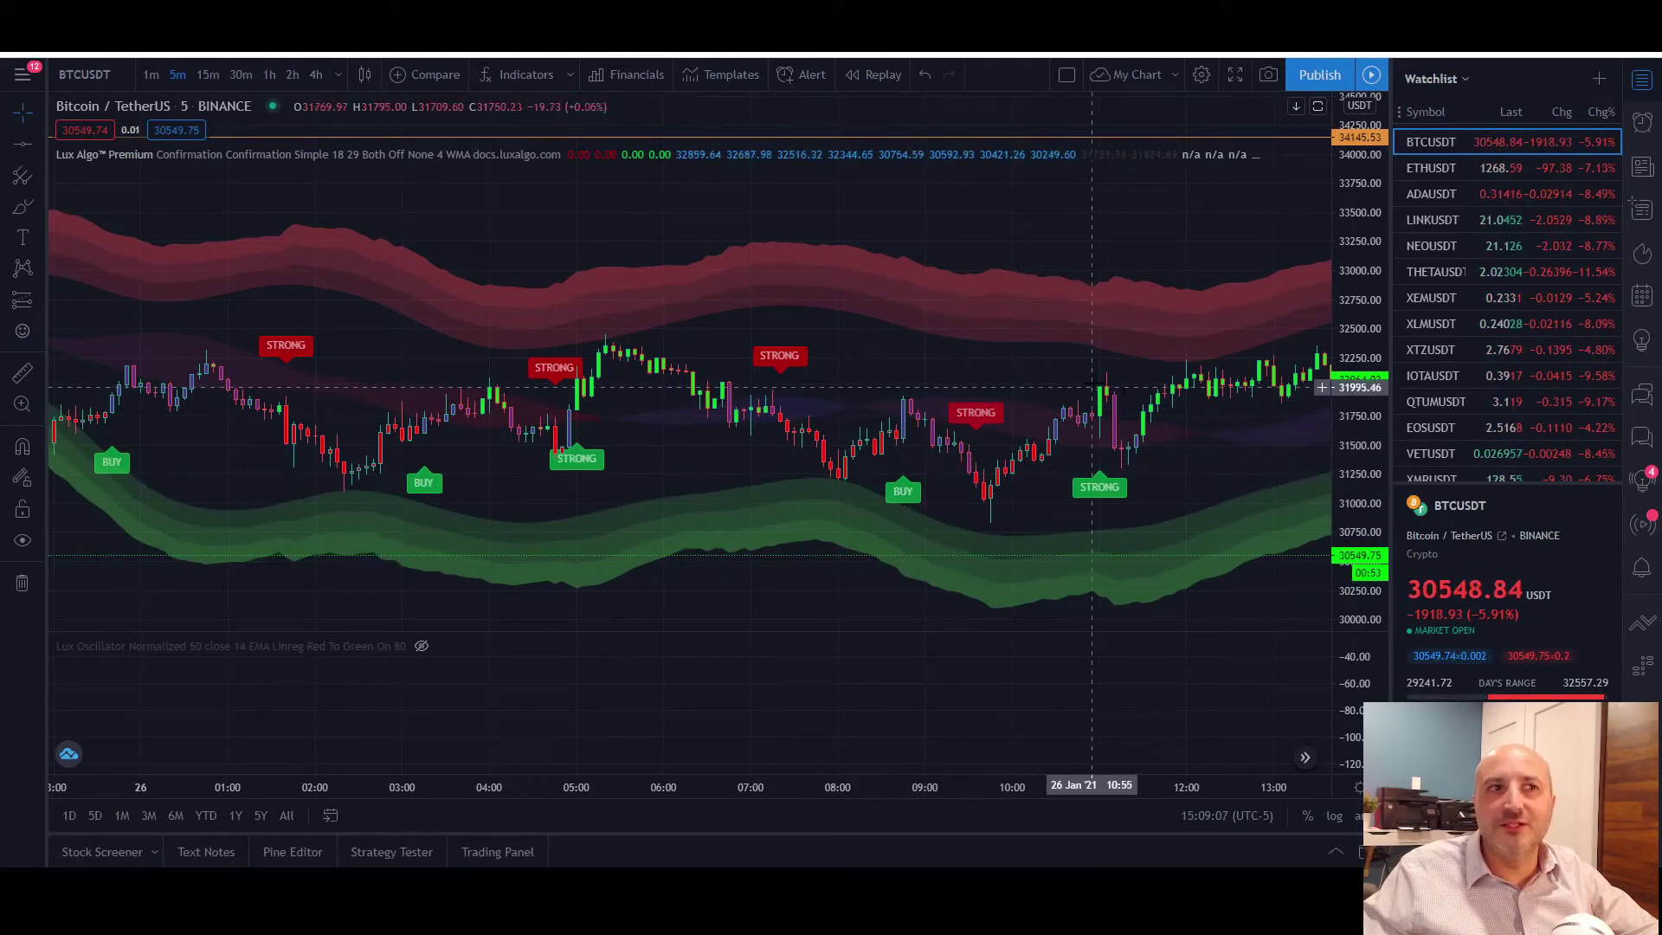
{"action": "left_click_drag", "start_coordinate": [1223, 406], "coordinate": [1116, 394]}
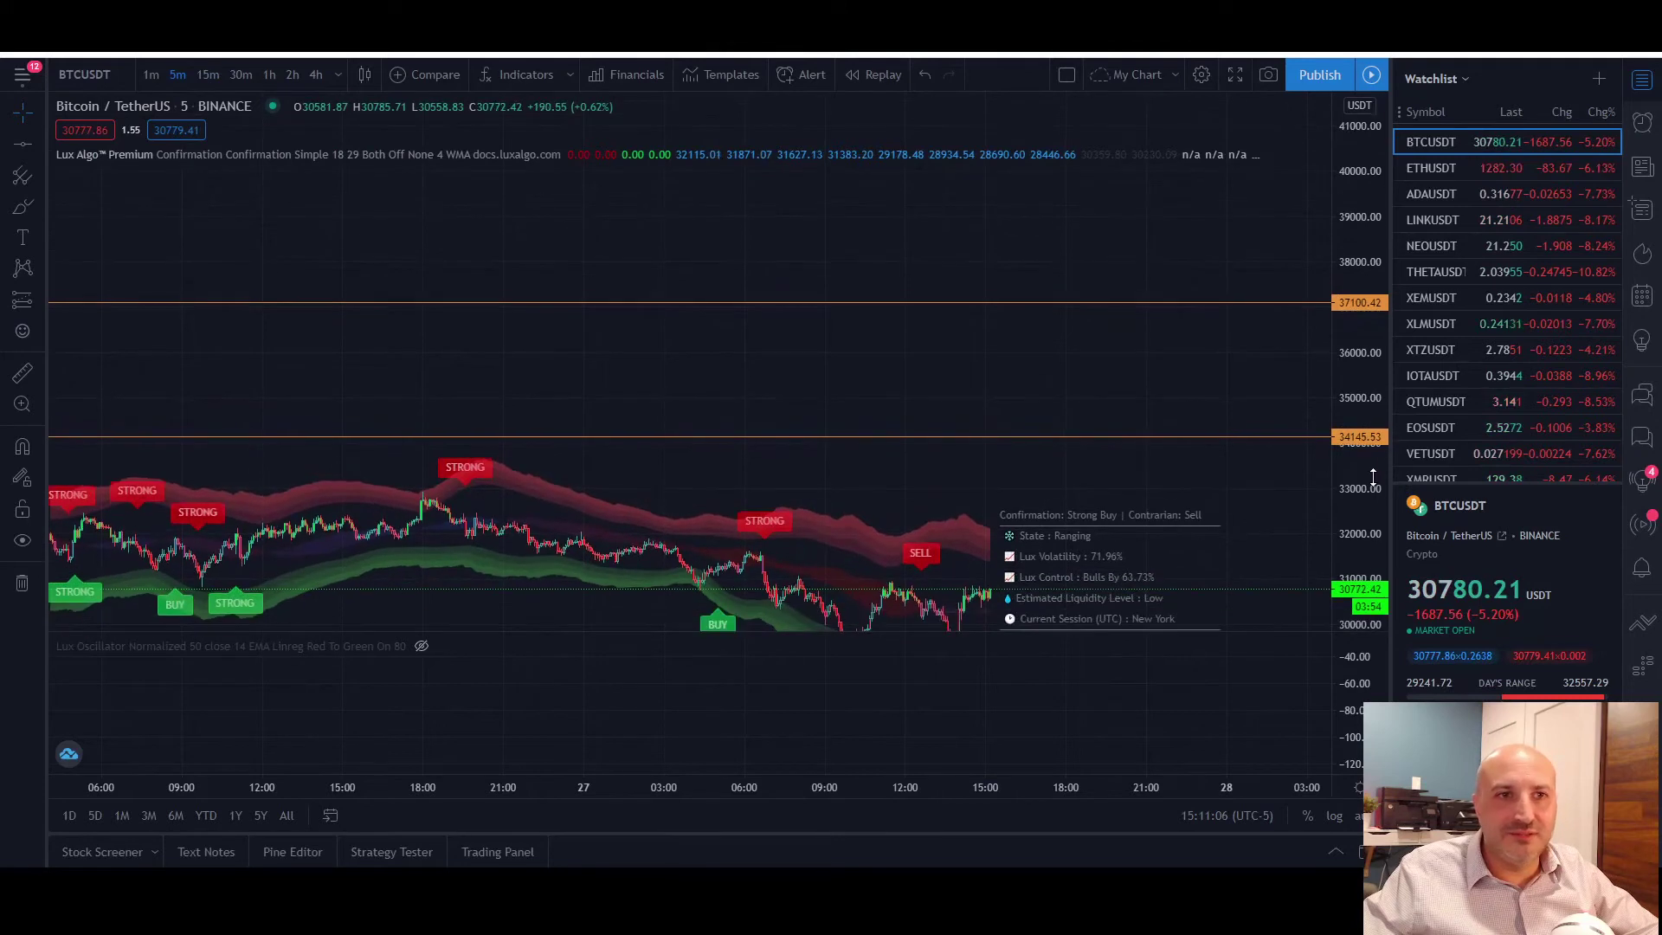
Switch the BTCUSDT chart to the 15-minute interval and review its signals and reversal zones
{"action": "left_click_drag", "start_coordinate": [865, 481], "coordinate": [933, 307]}
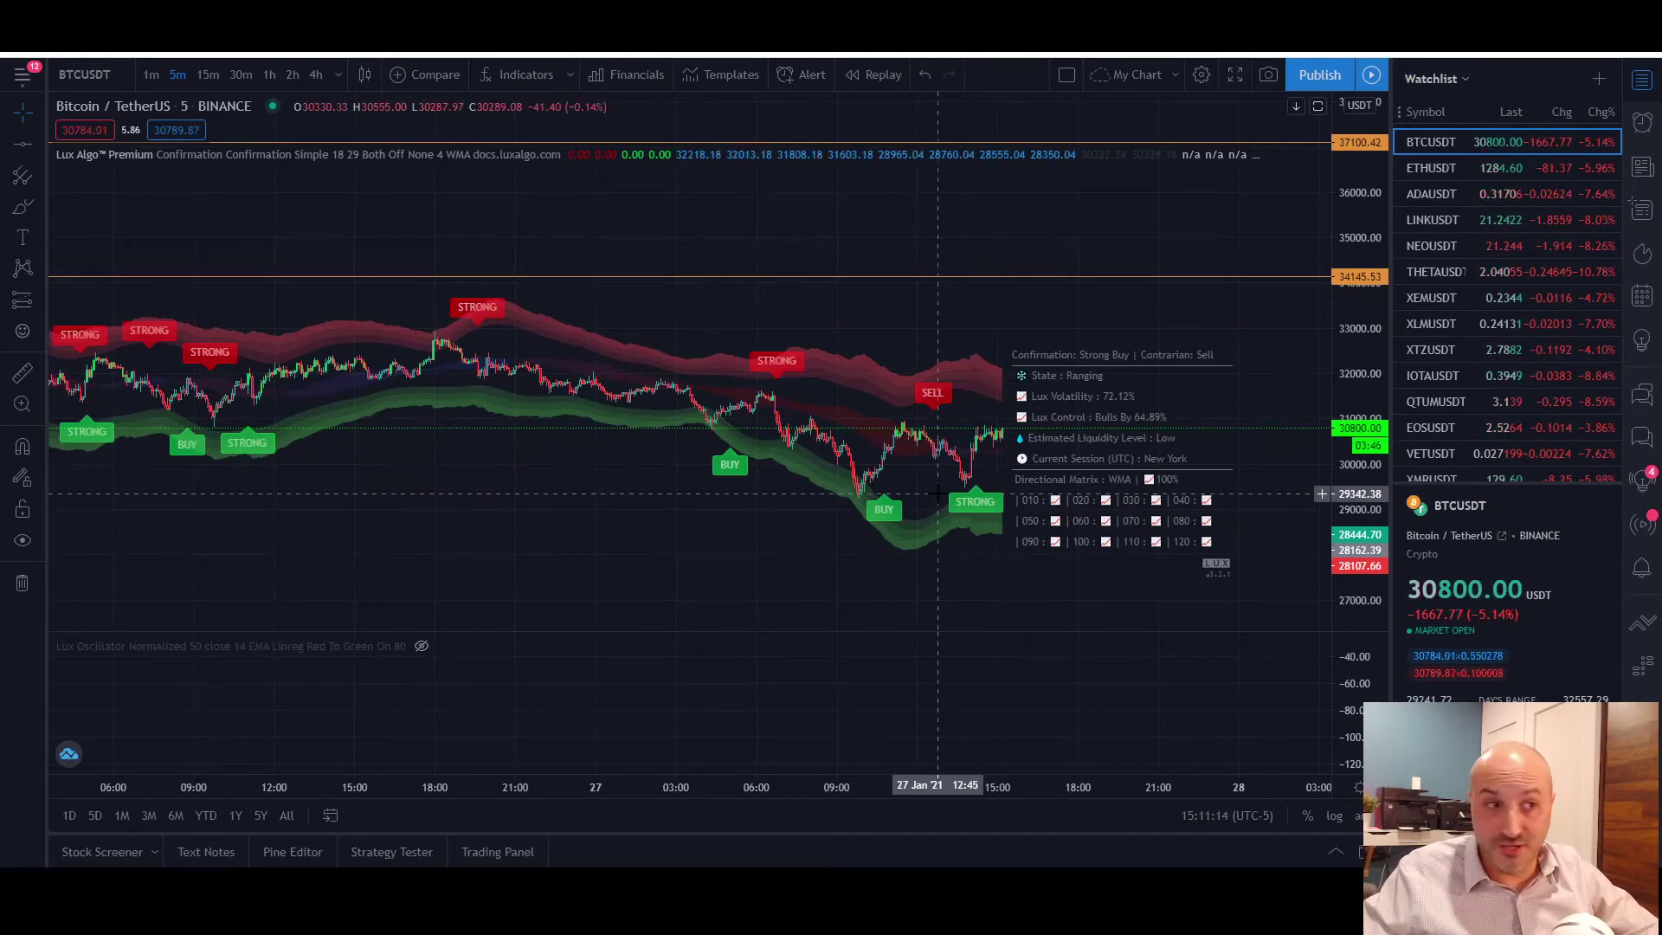
{"action": "scroll", "coordinate": [934, 493], "scroll_direction": "up", "scroll_amount": 2}
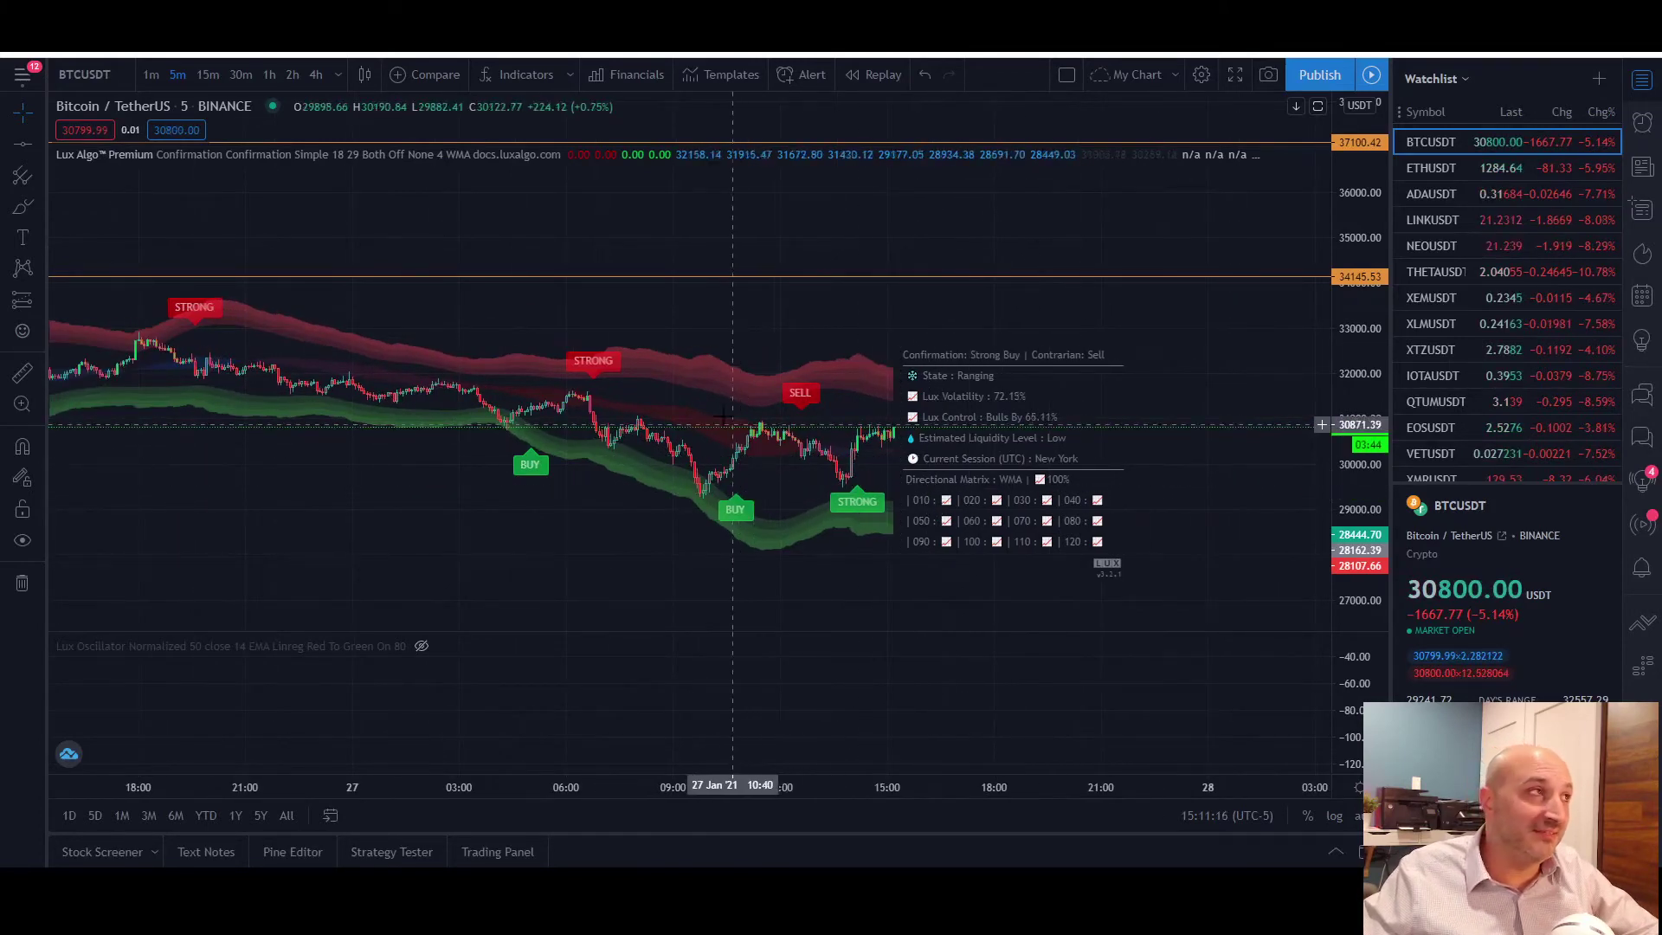
{"action": "left_click", "coordinate": [205, 74]}
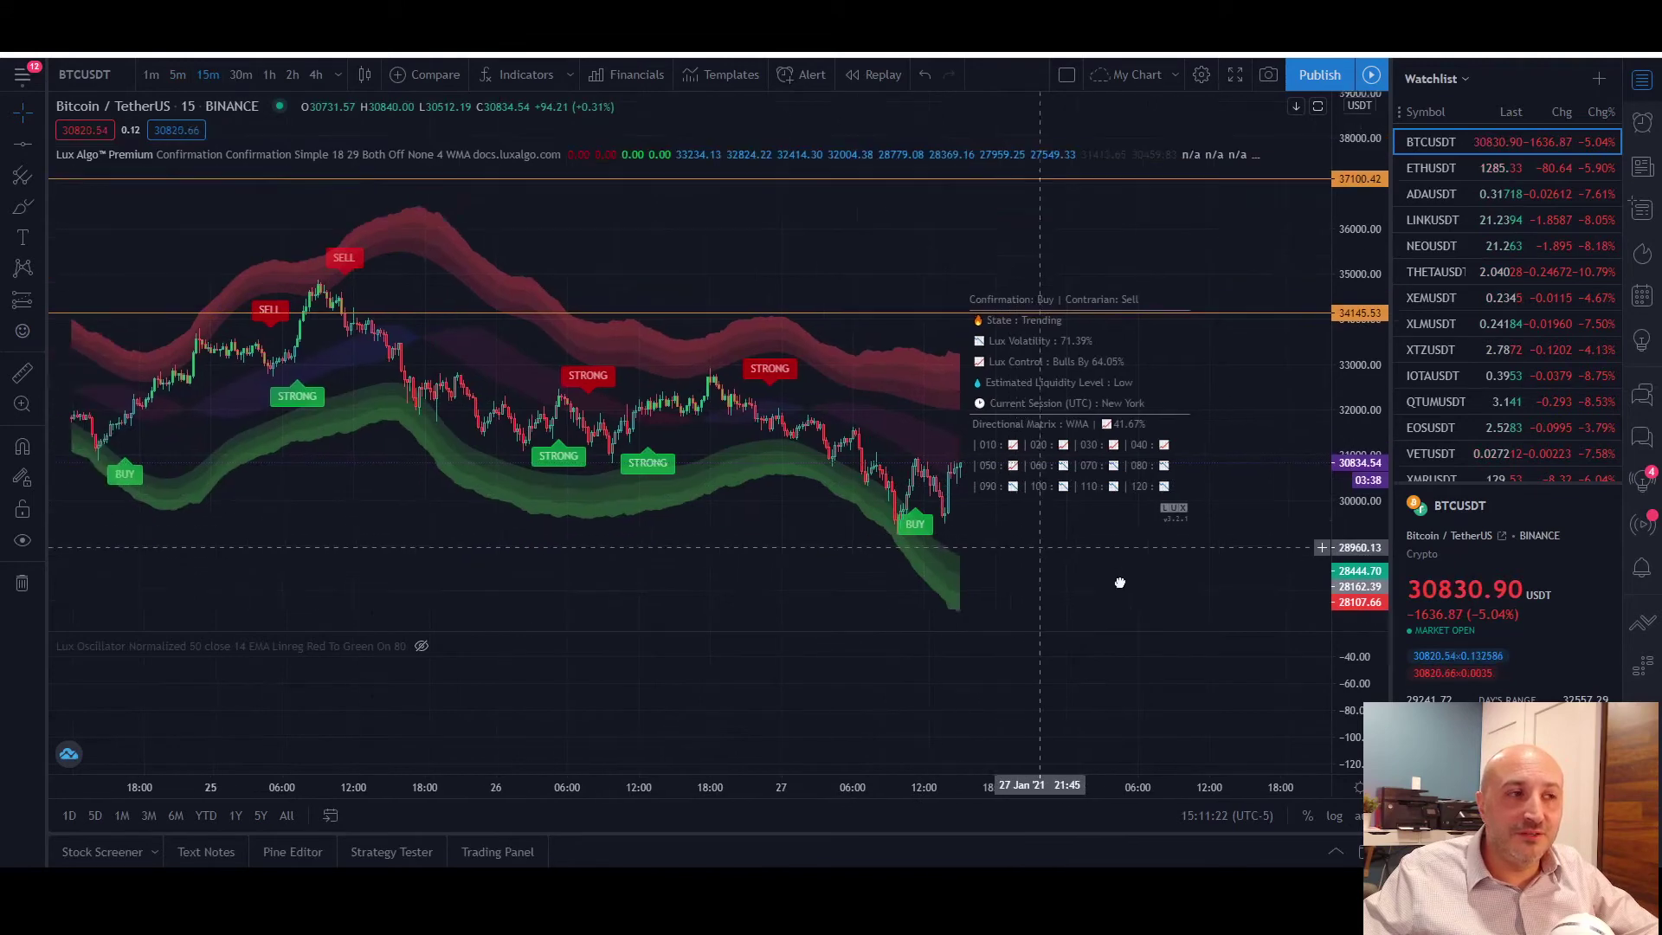
{"action": "scroll", "coordinate": [1120, 583], "scroll_direction": "up", "scroll_amount": 5}
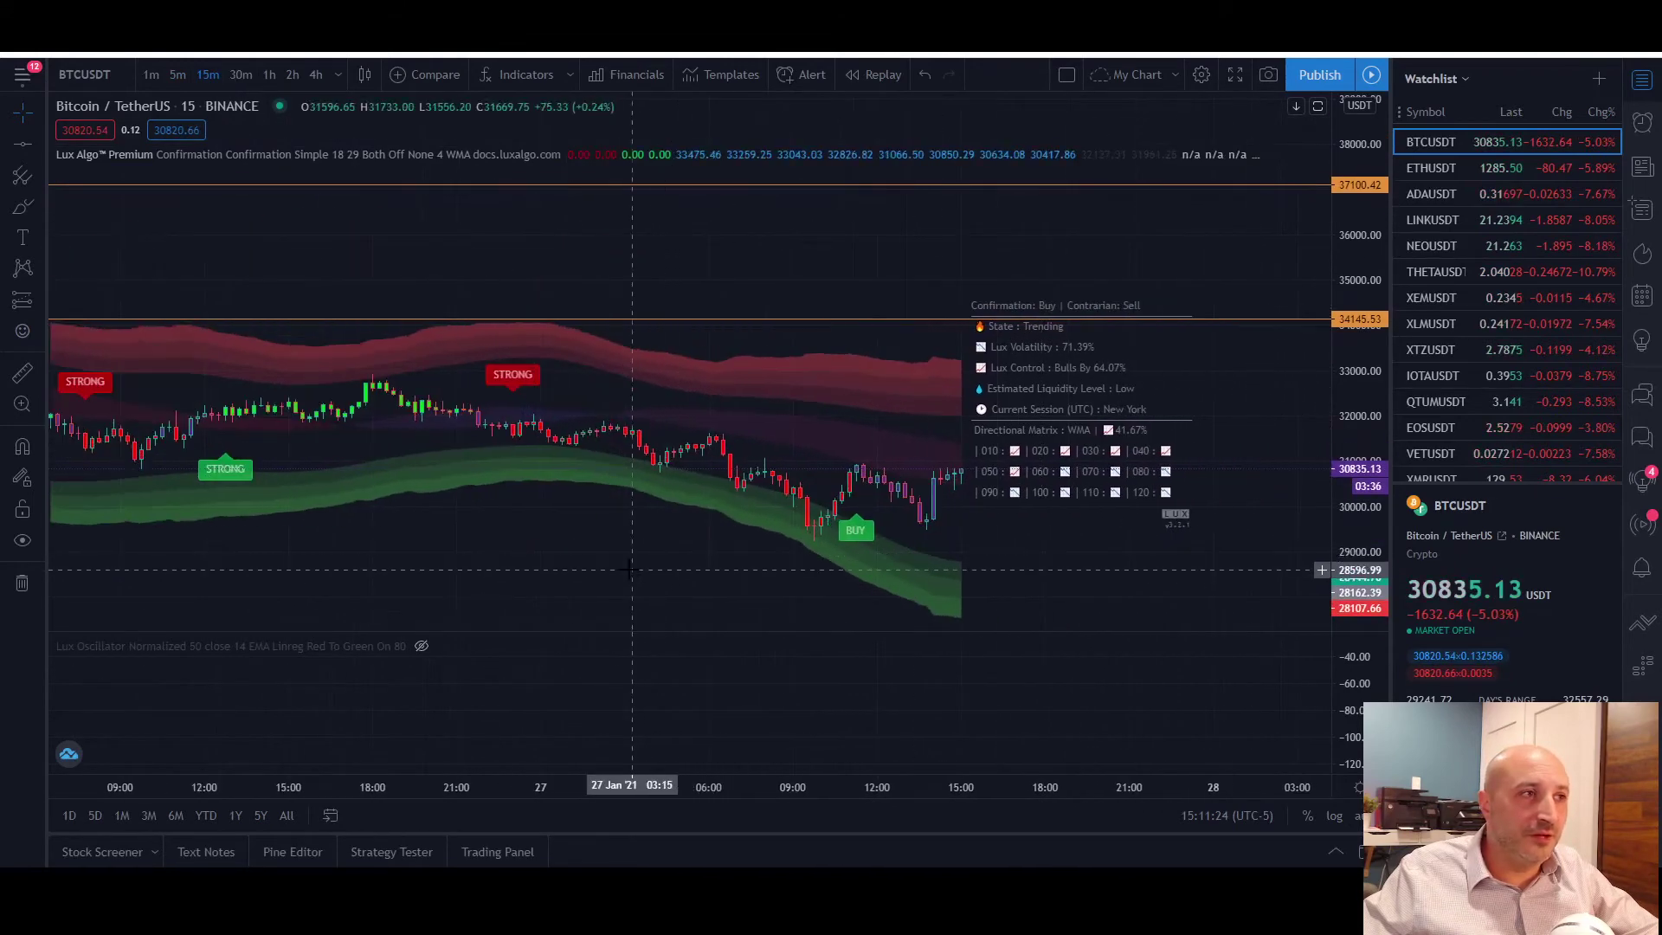
{"action": "left_click_drag", "start_coordinate": [630, 569], "coordinate": [1246, 572]}
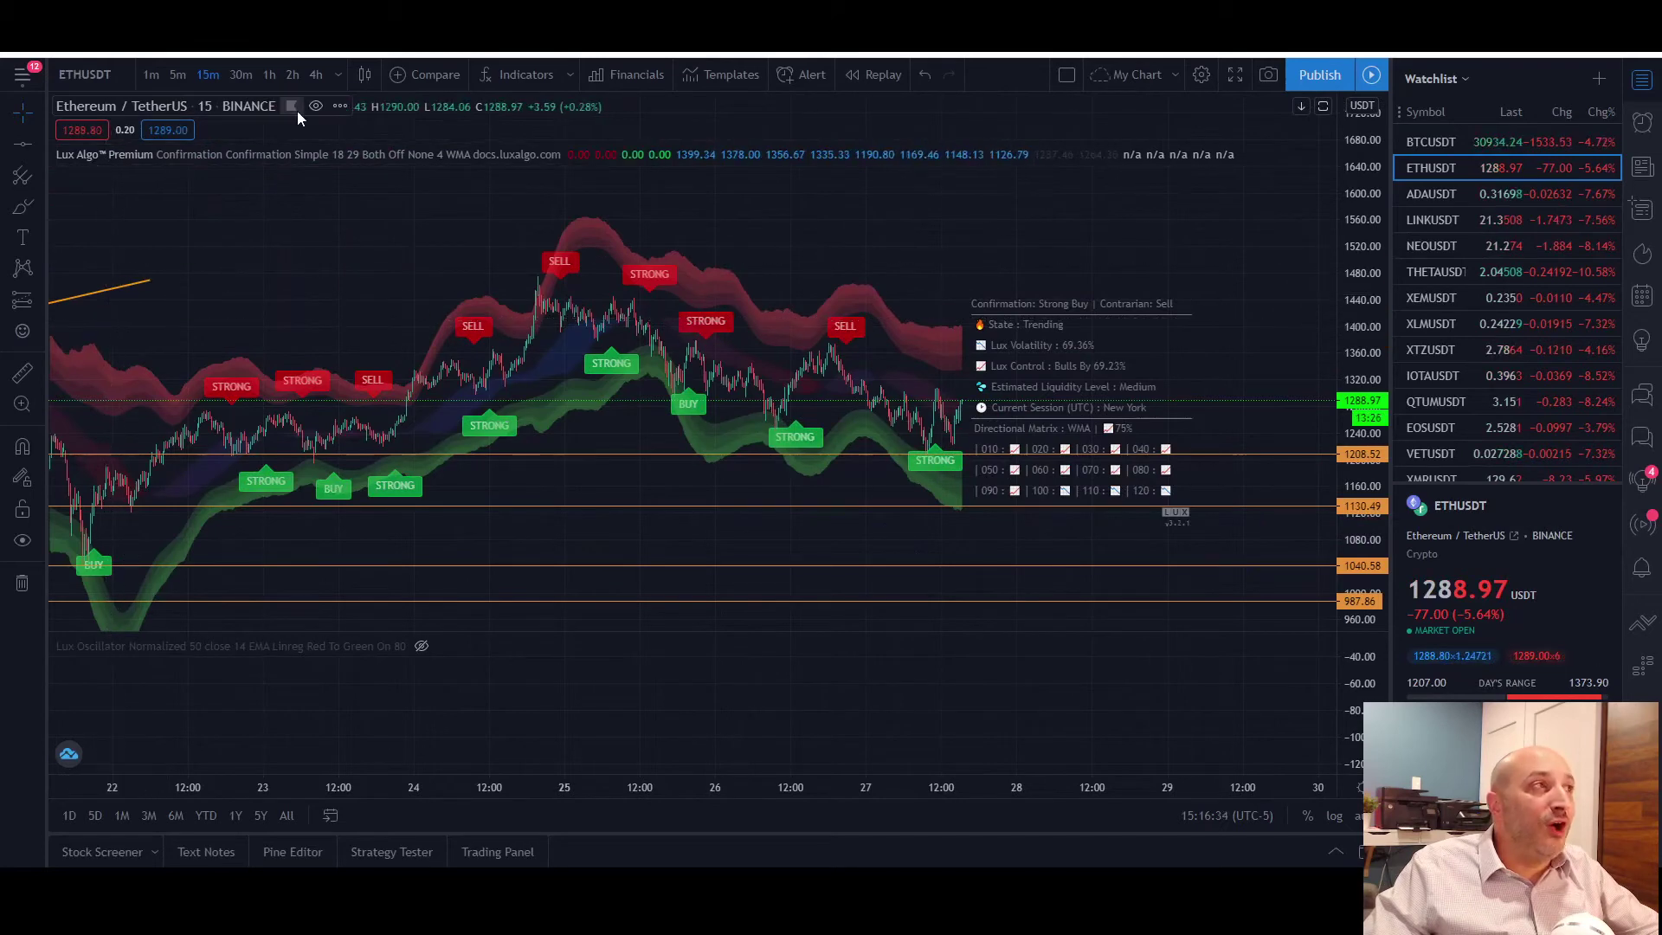
Check the Lux Oscillator's settings and the invite-only Lux scripts, and show the hidden Lux Oscillator below the ETHUSDT chart
{"action": "left_click", "coordinate": [445, 645]}
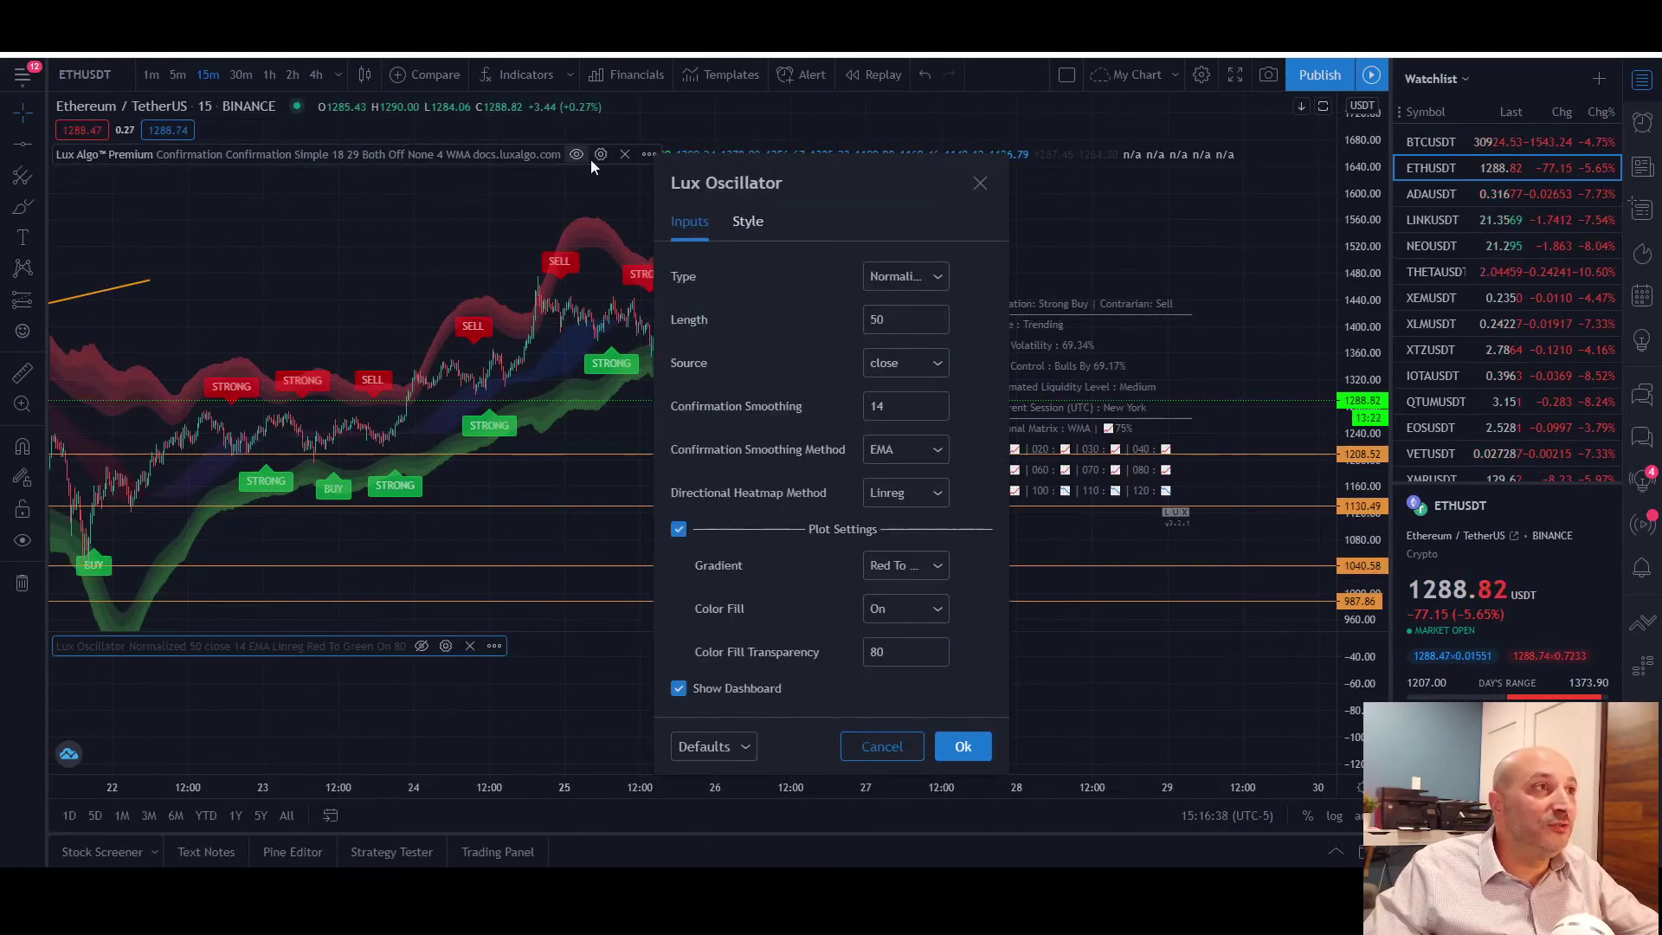
{"action": "left_click", "coordinate": [483, 75]}
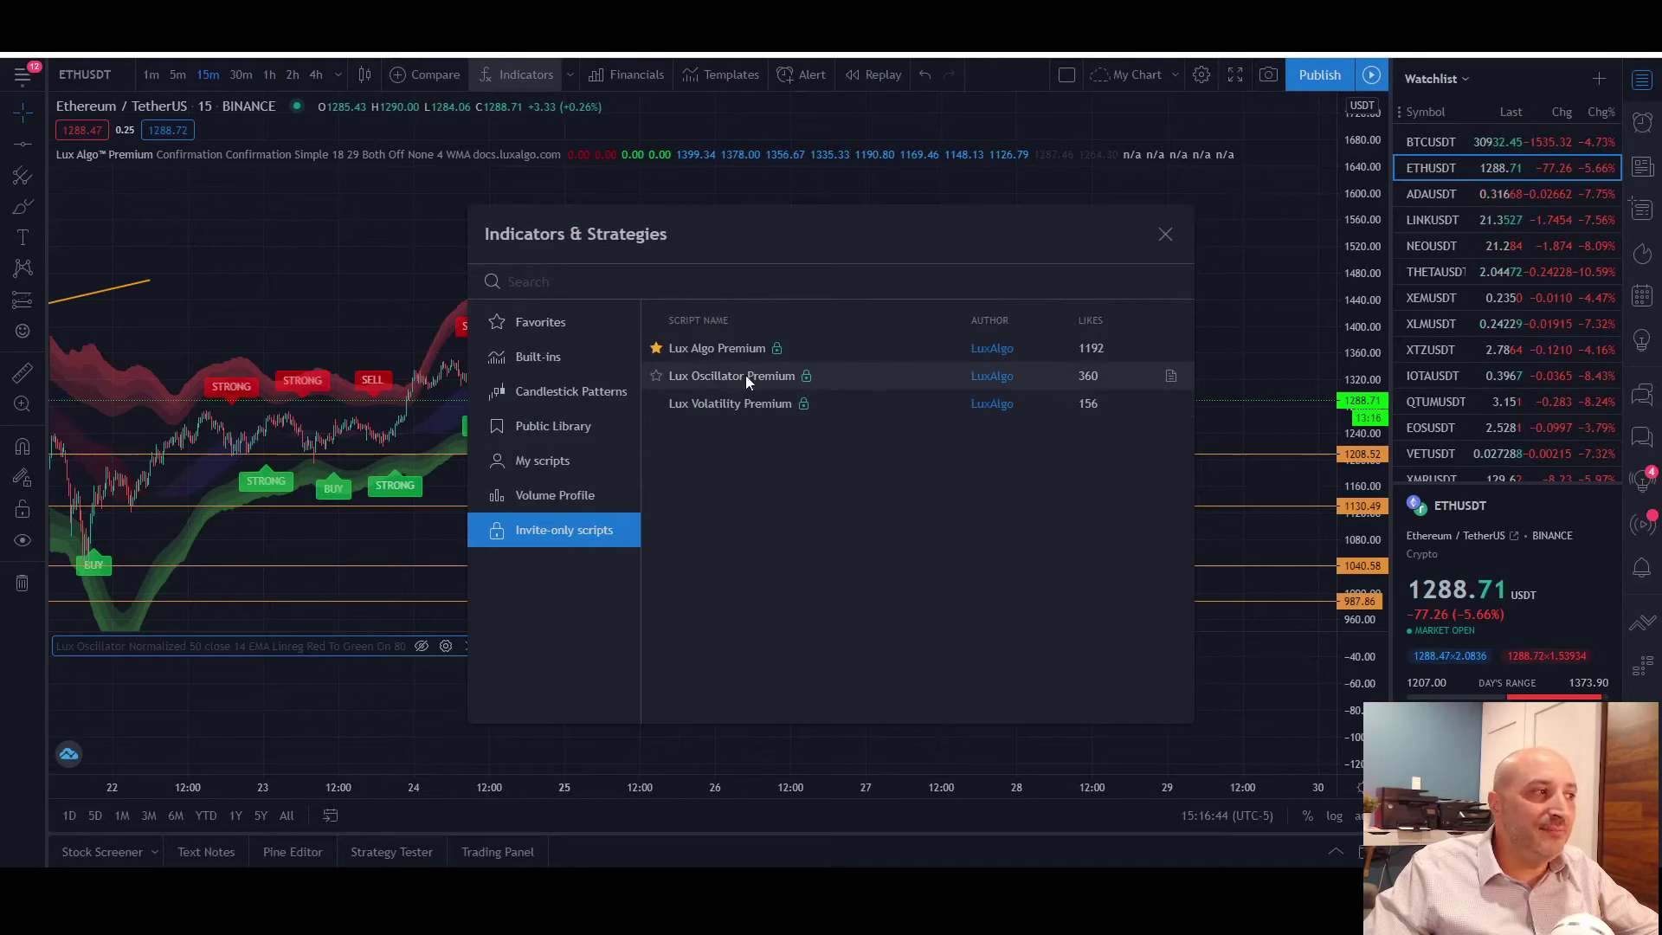
{"action": "left_click", "coordinate": [1166, 234]}
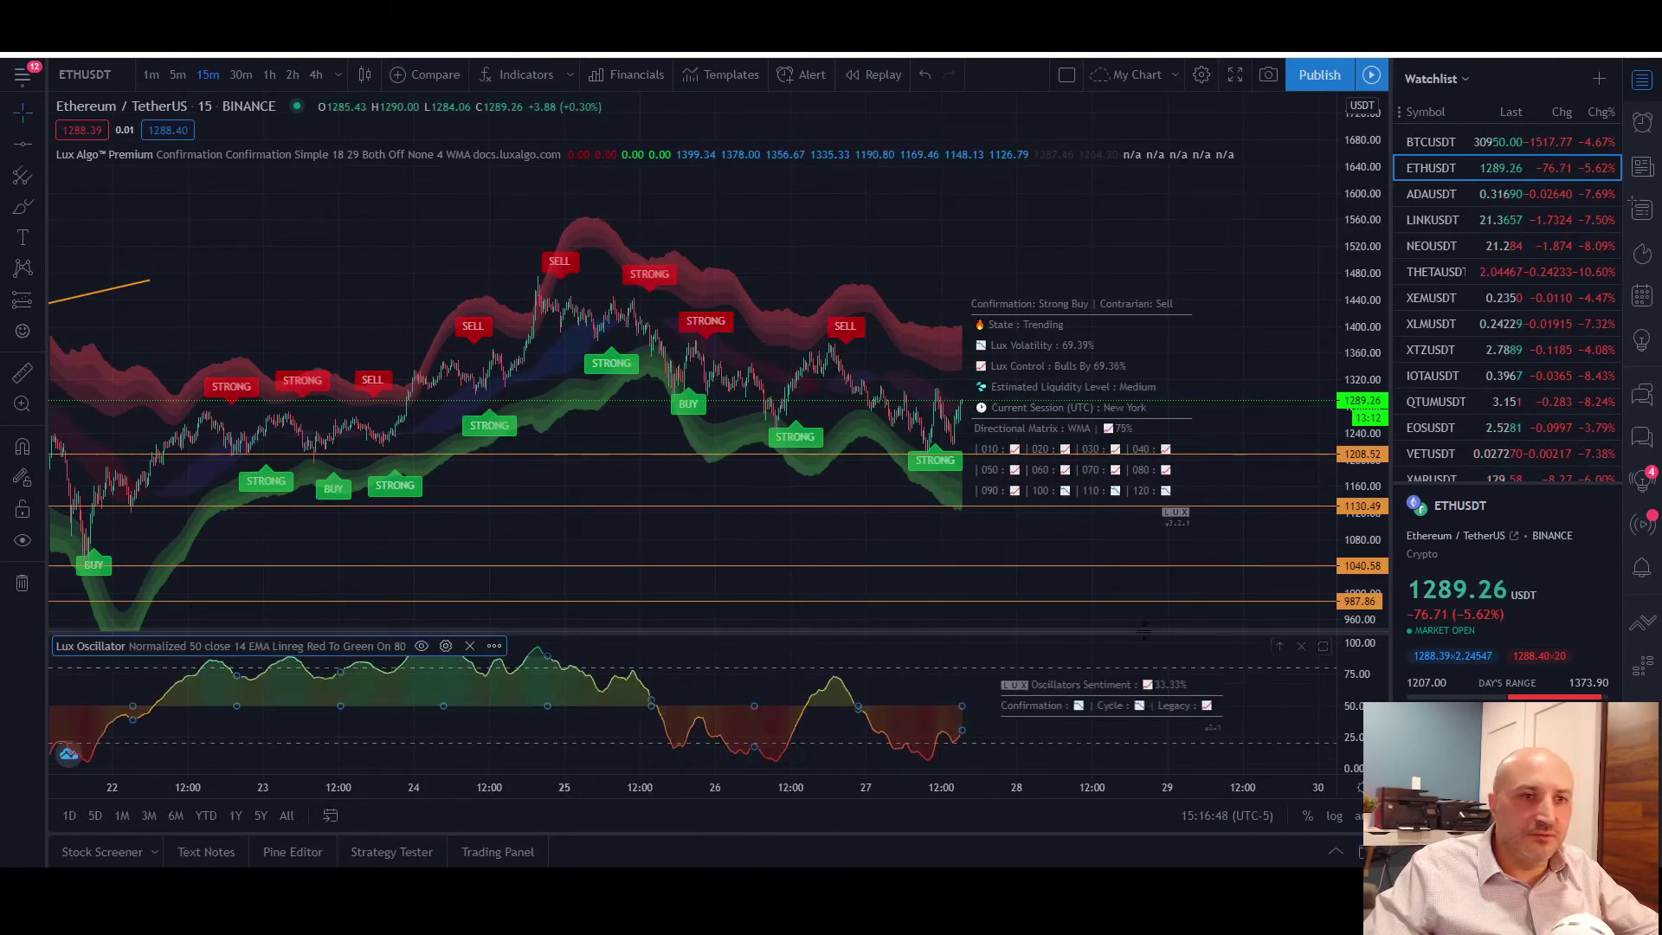
{"action": "left_click_drag", "start_coordinate": [658, 589], "coordinate": [987, 606]}
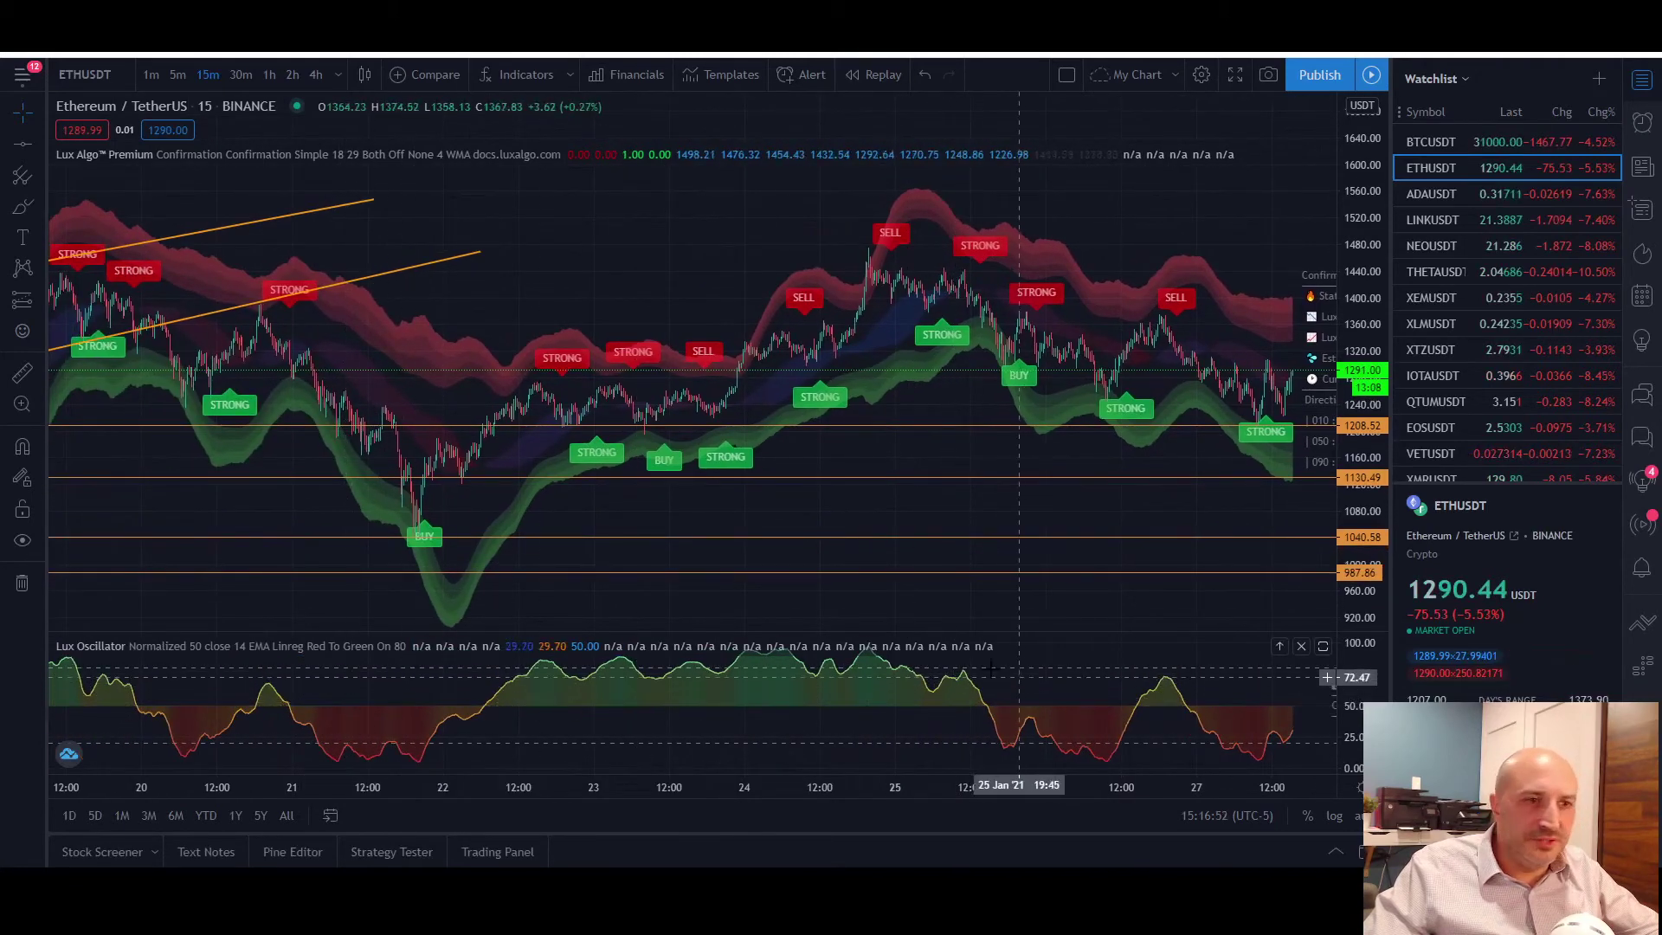
Review the Lux Oscillator's input settings and its curve beneath the 15-minute ETHUSDT chart
{"action": "mouse_move", "coordinate": [358, 647]}
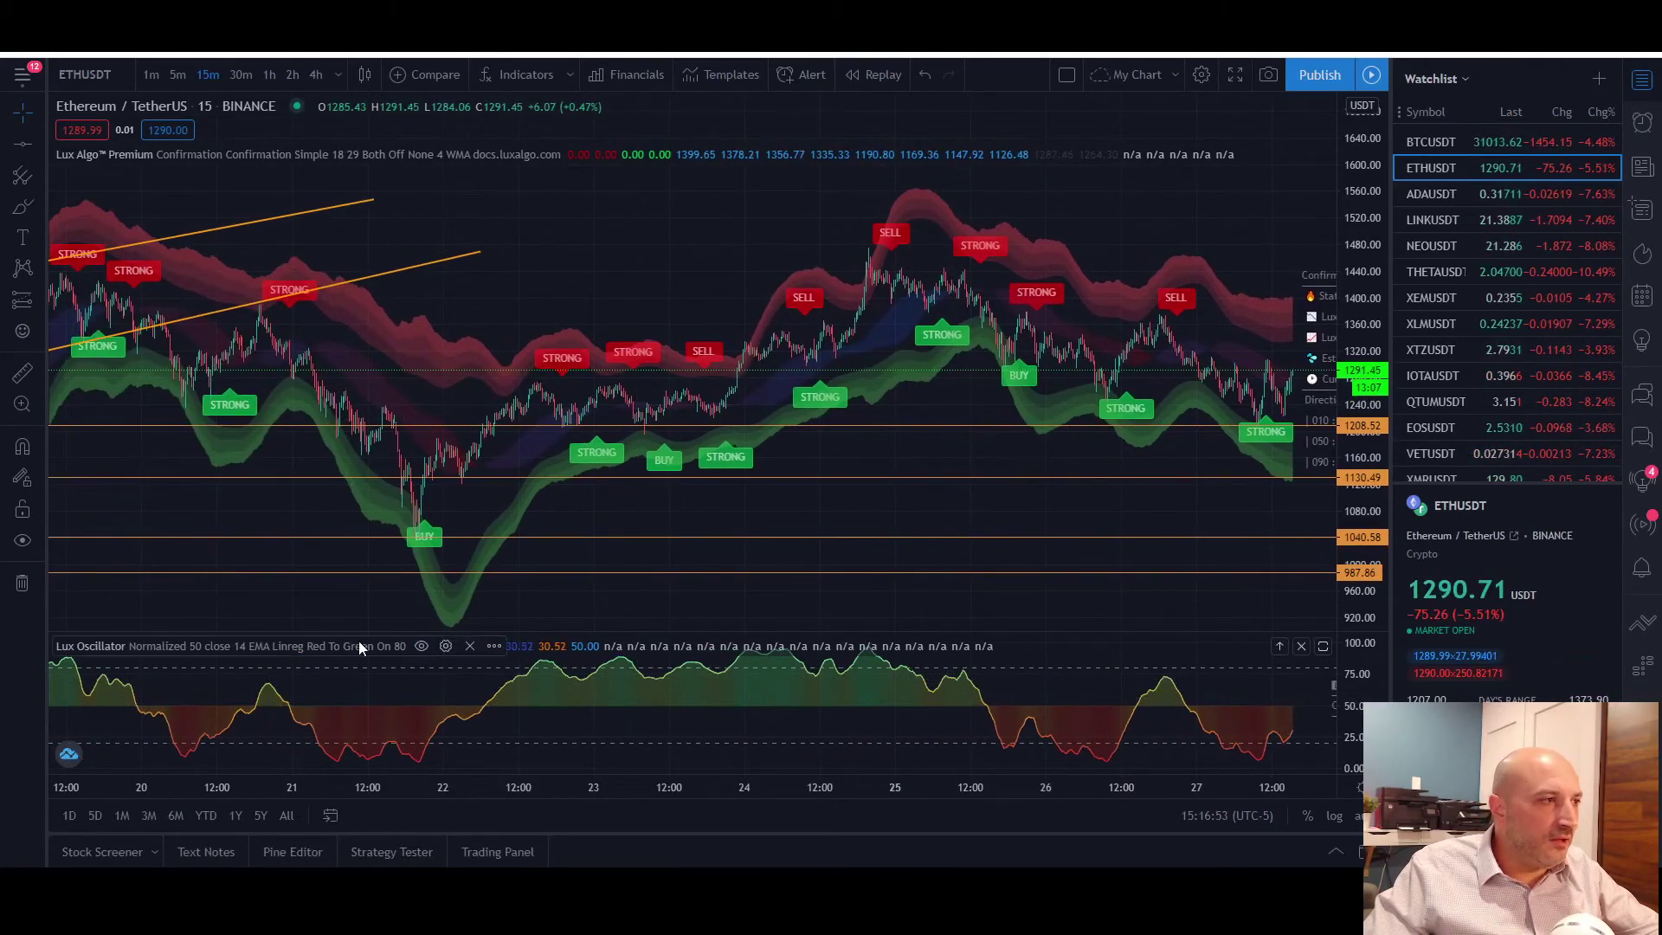
{"action": "left_click", "coordinate": [446, 646]}
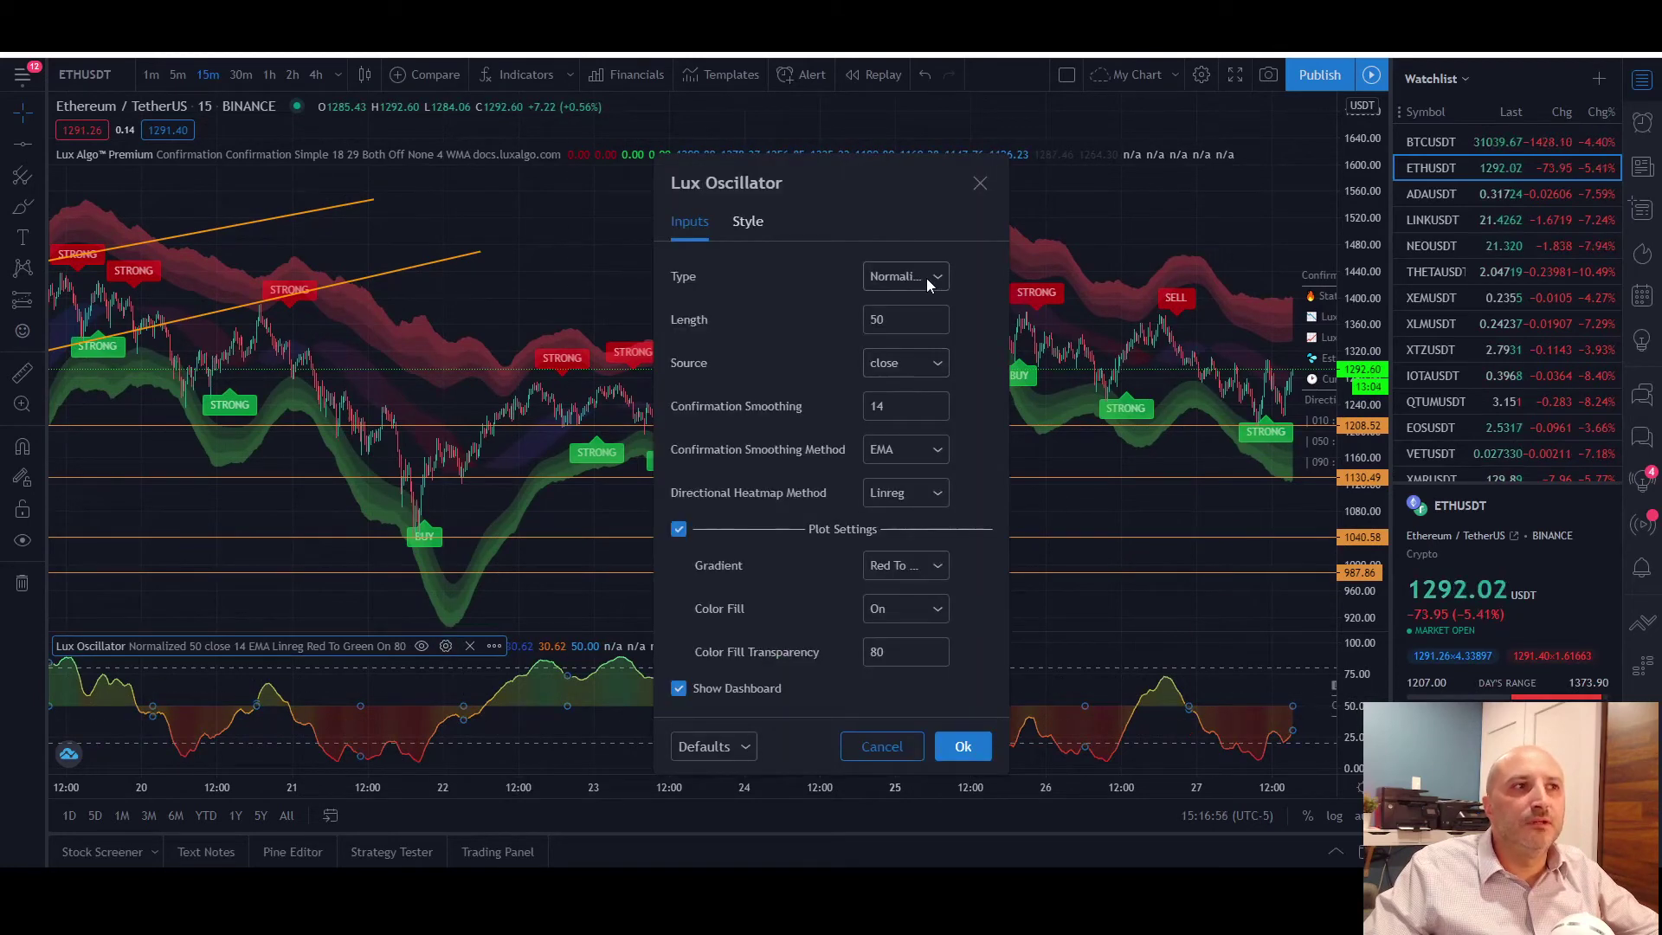
{"action": "left_click", "coordinate": [979, 183]}
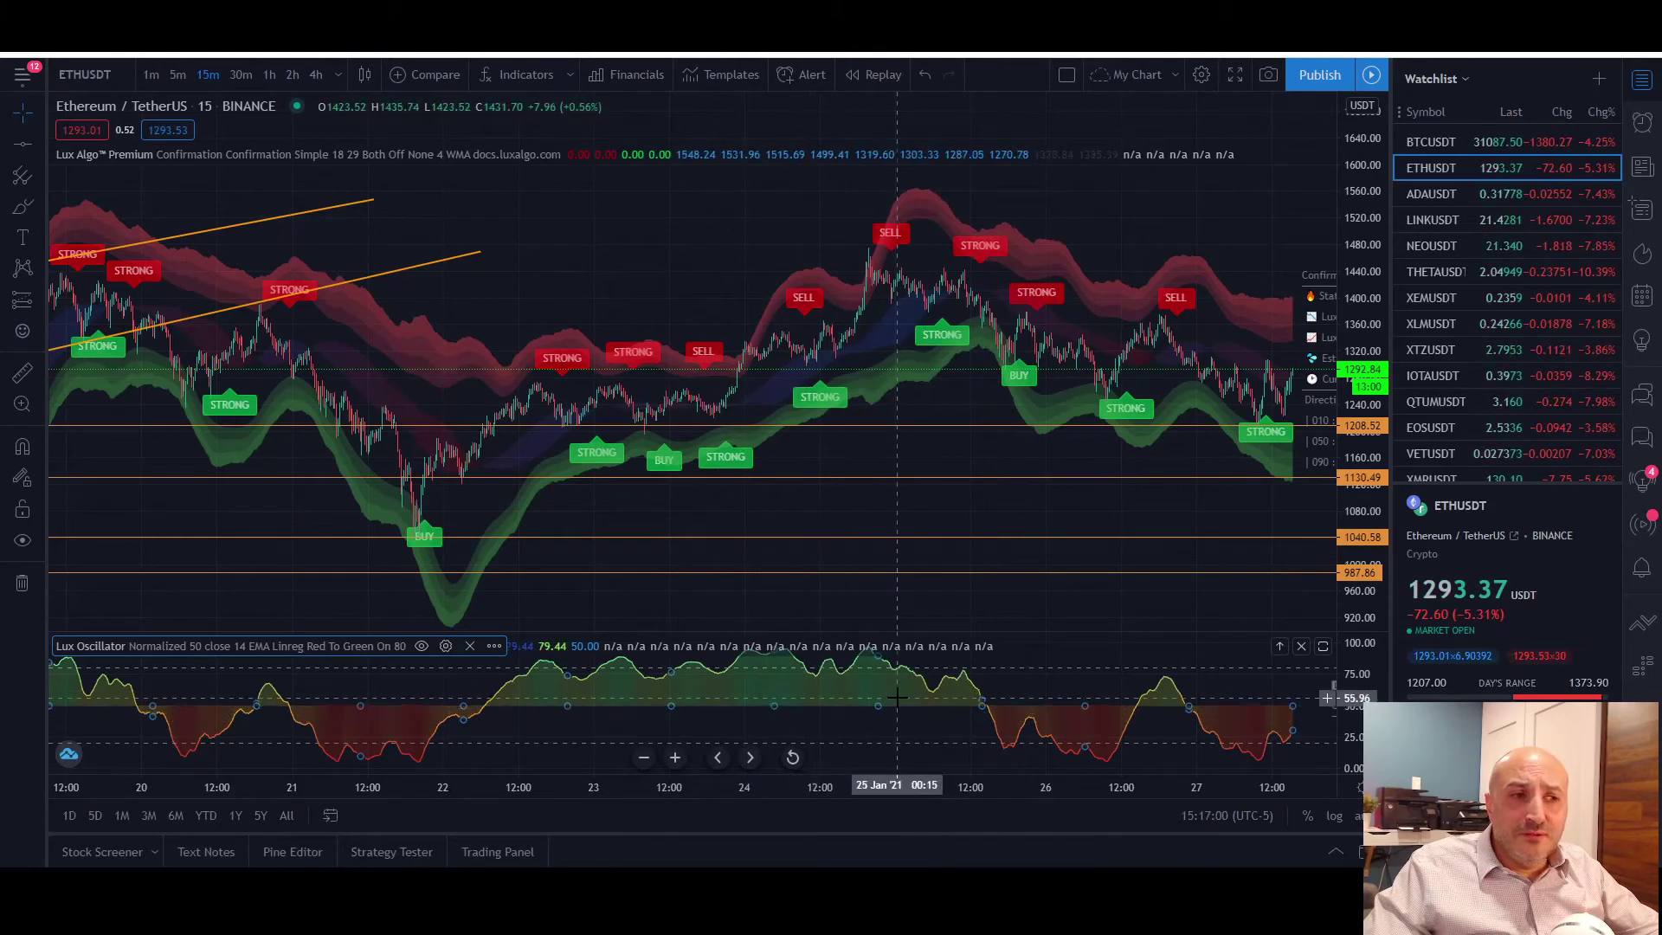
{"action": "scroll", "coordinate": [632, 684], "scroll_direction": "right", "scroll_amount": 5}
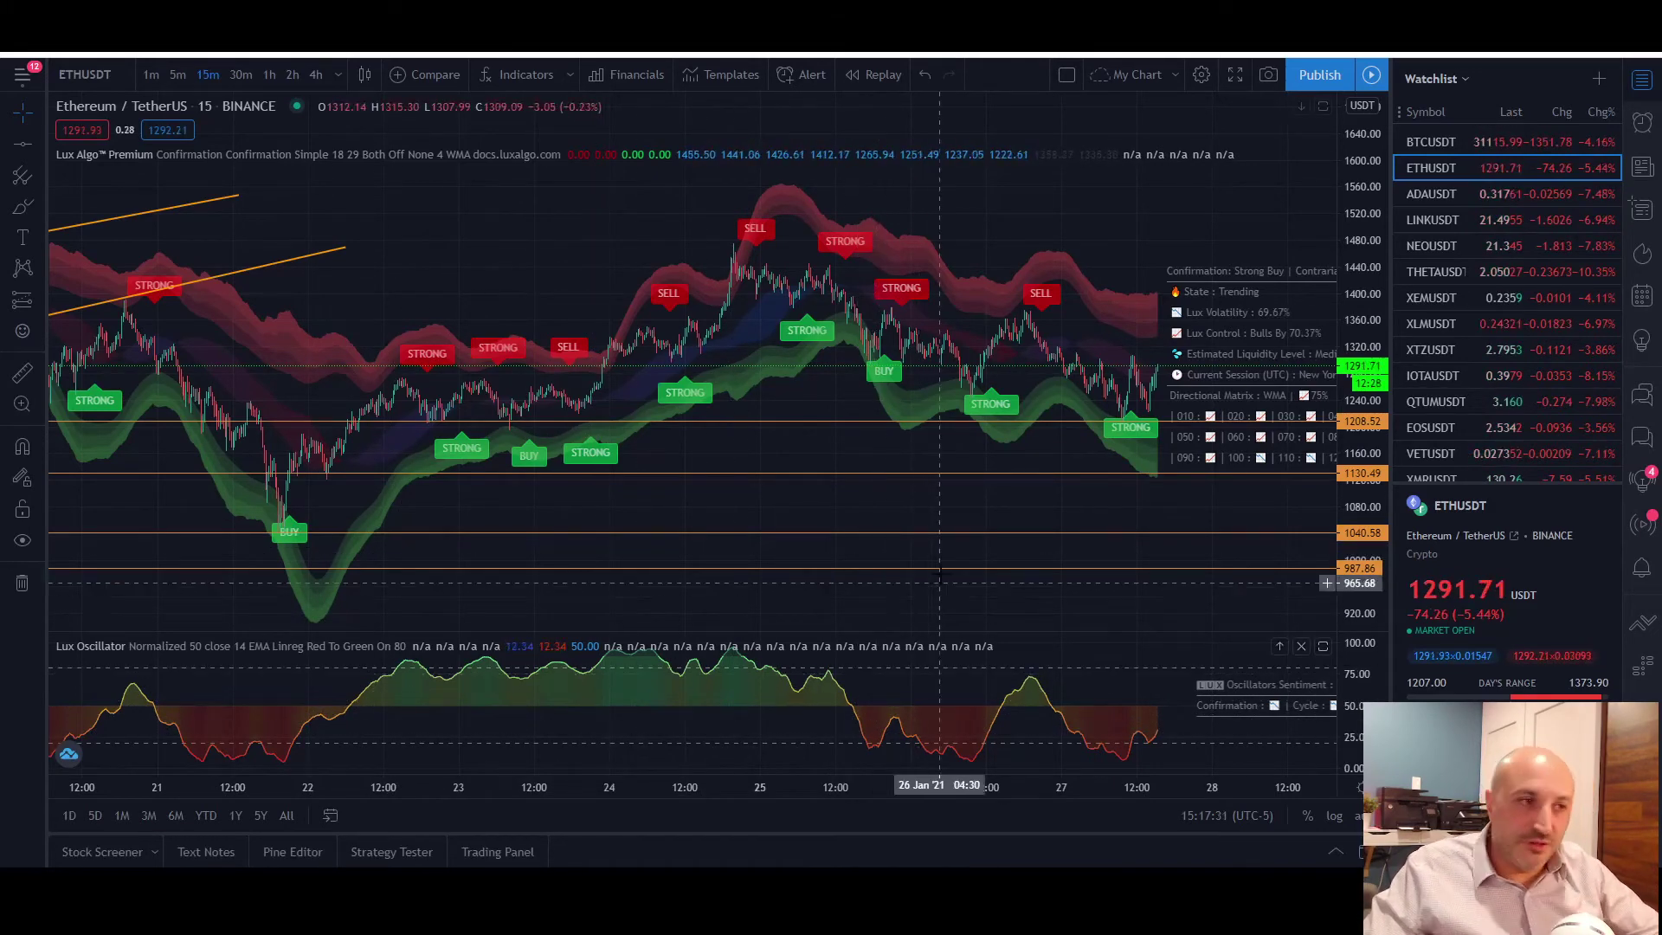
Examine the Lux Algo Premium and Lux Oscillator dashboards beside the latest ETHUSDT candles
{"action": "left_click_drag", "start_coordinate": [958, 496], "coordinate": [589, 558]}
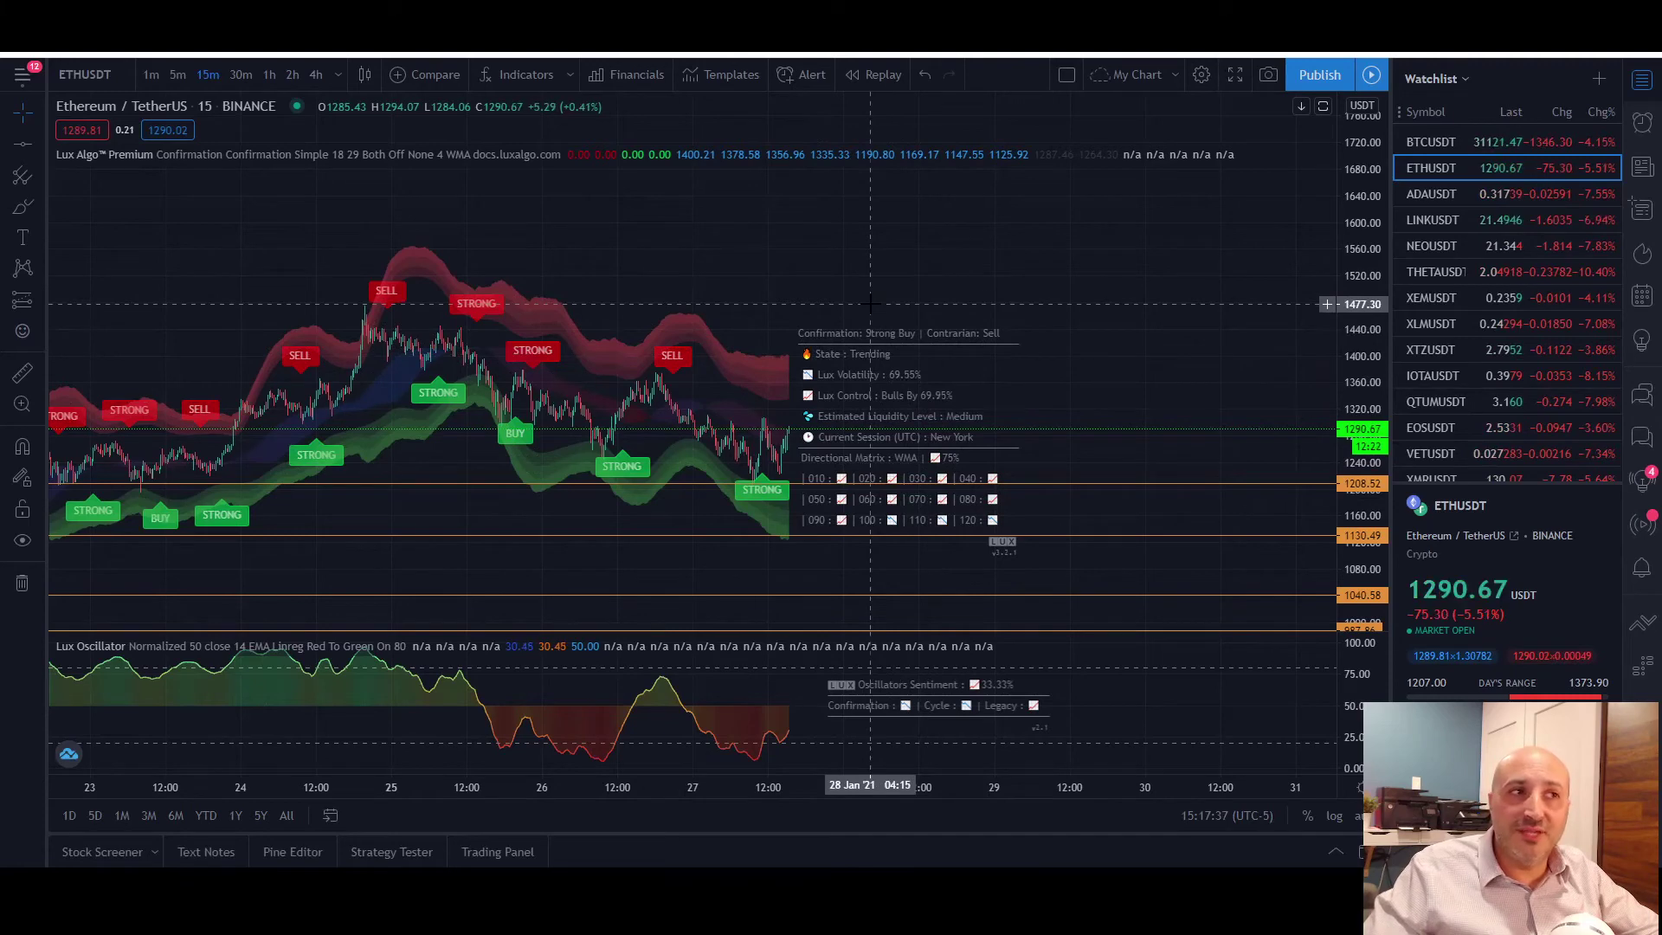
{"action": "left_click_drag", "start_coordinate": [799, 315], "coordinate": [1011, 286]}
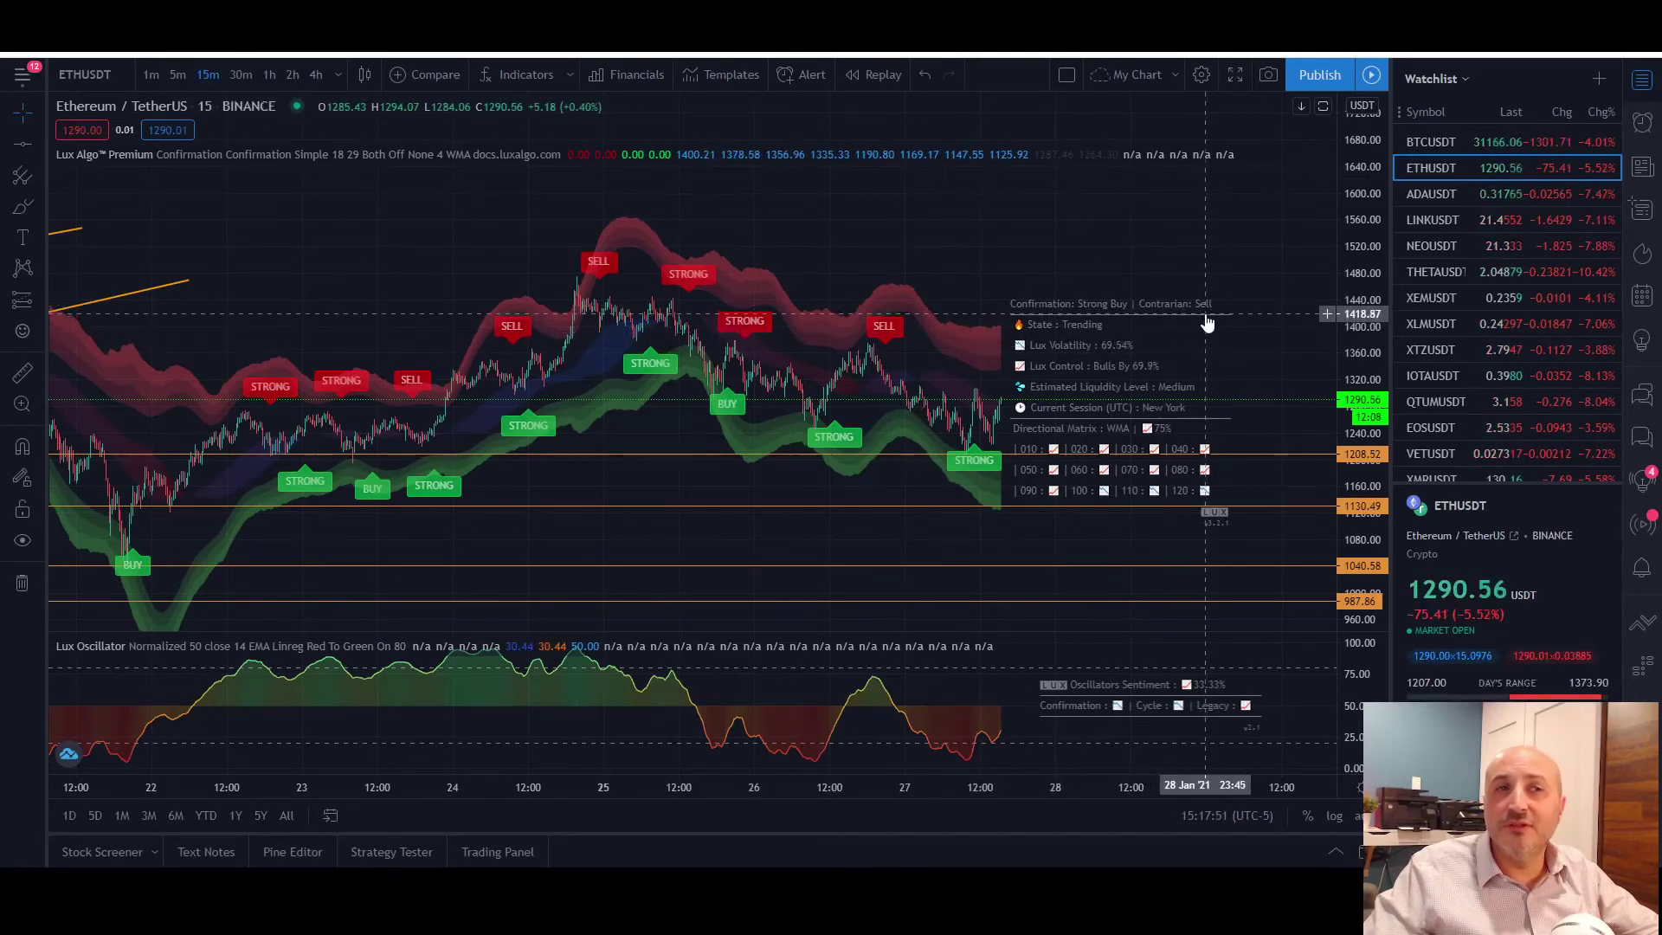
{"action": "left_click_drag", "start_coordinate": [1008, 373], "coordinate": [986, 374]}
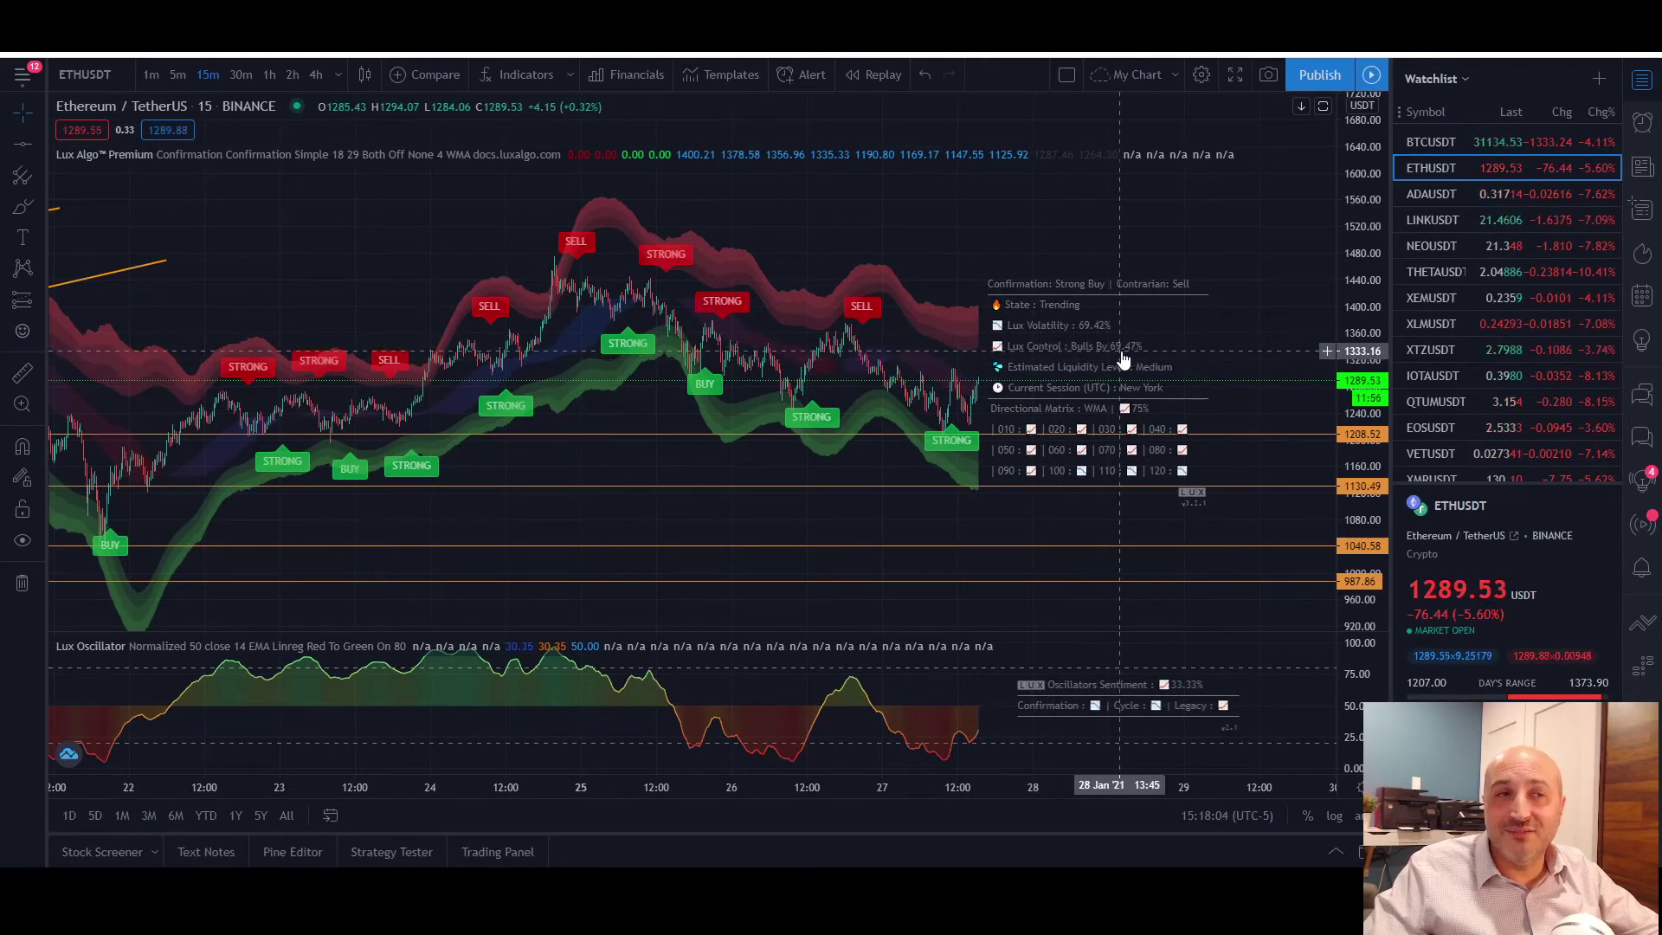
Examine the 27 January strong buy signal and its candles on the 15-minute ETHUSDT chart up close
{"action": "scroll", "coordinate": [1082, 357], "scroll_direction": "up", "scroll_amount": 6}
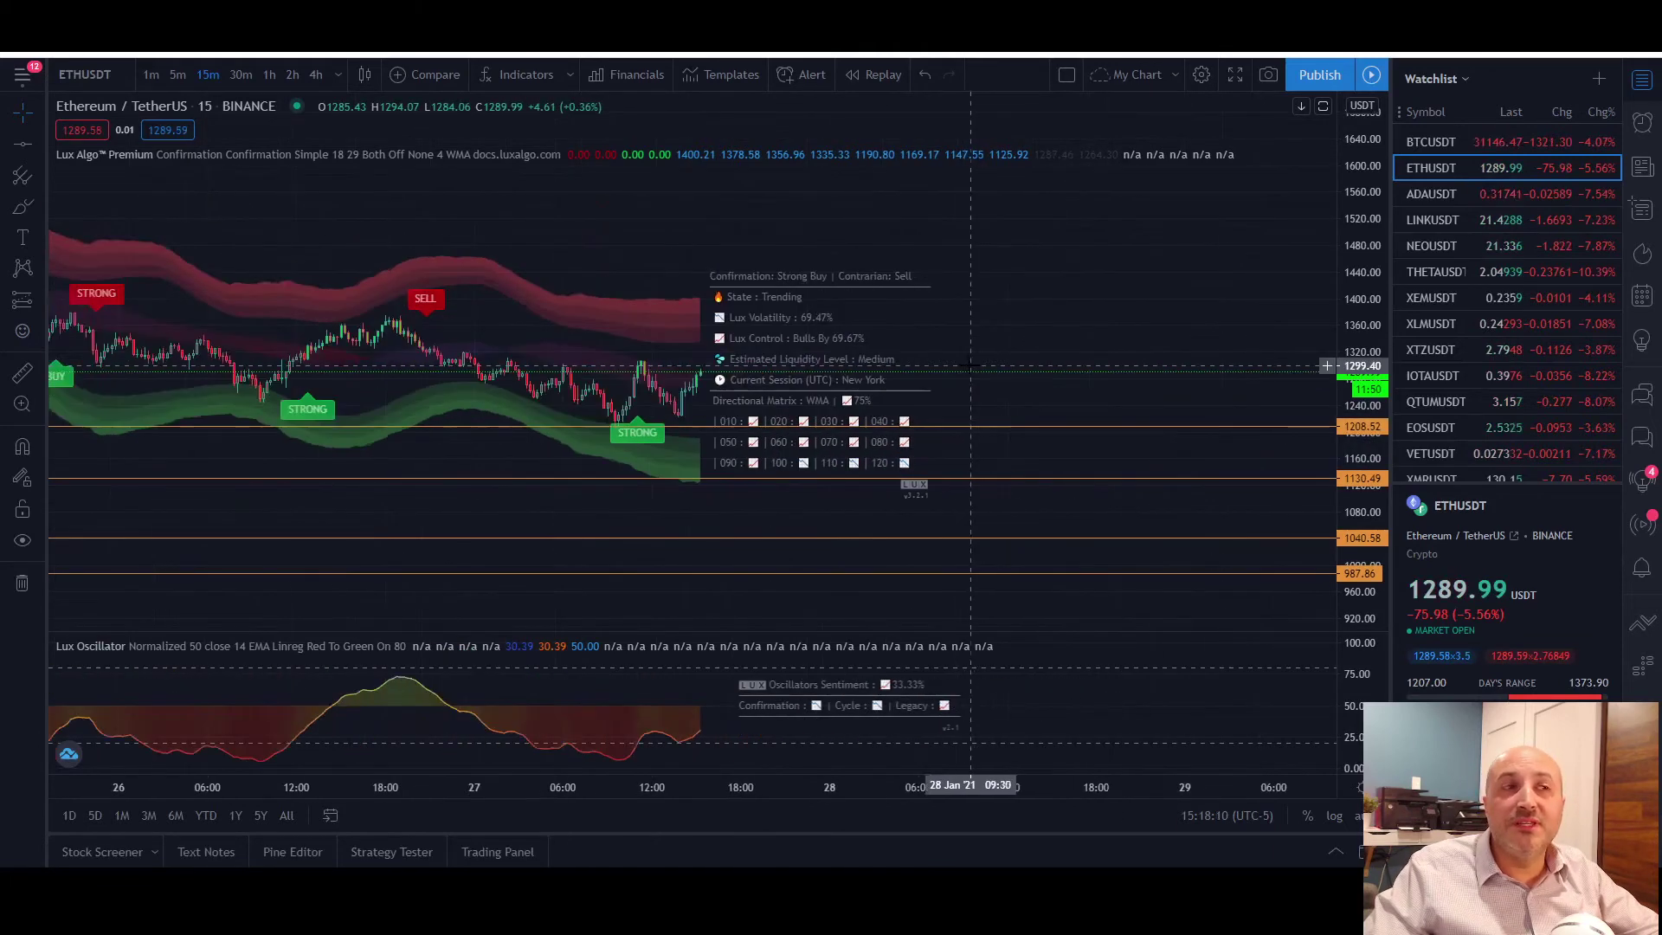
{"action": "left_click_drag", "start_coordinate": [836, 338], "coordinate": [1232, 386]}
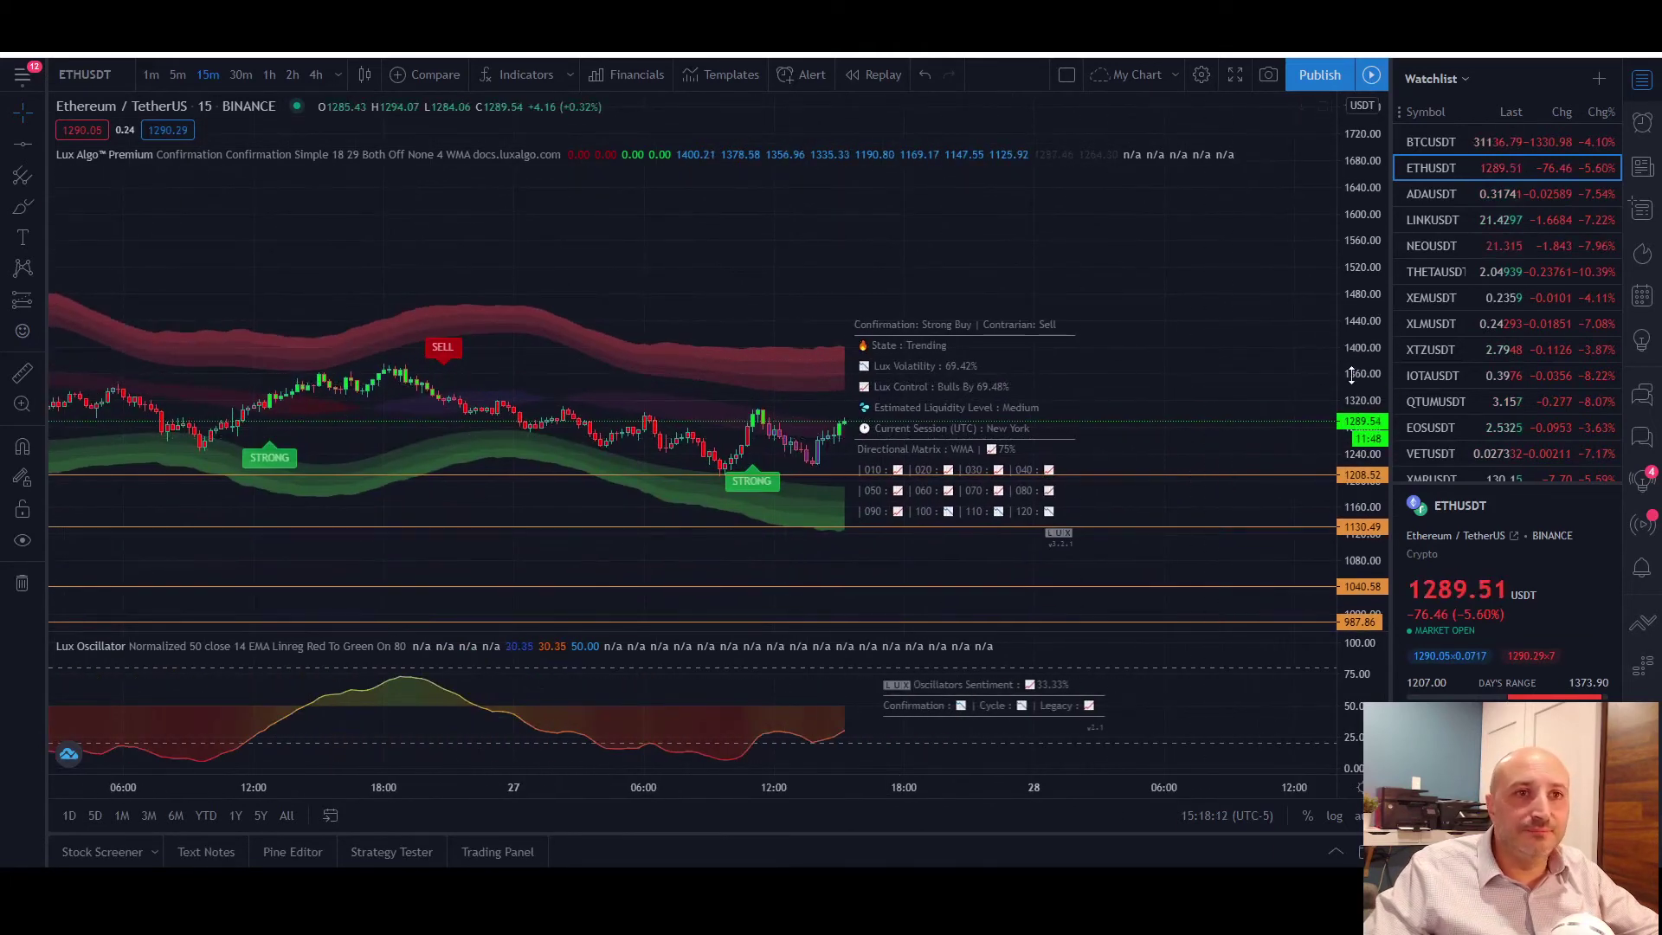
{"action": "left_click_drag", "start_coordinate": [1361, 389], "coordinate": [1334, 137]}
{"action": "left_click_drag", "start_coordinate": [1180, 519], "coordinate": [1269, 498]}
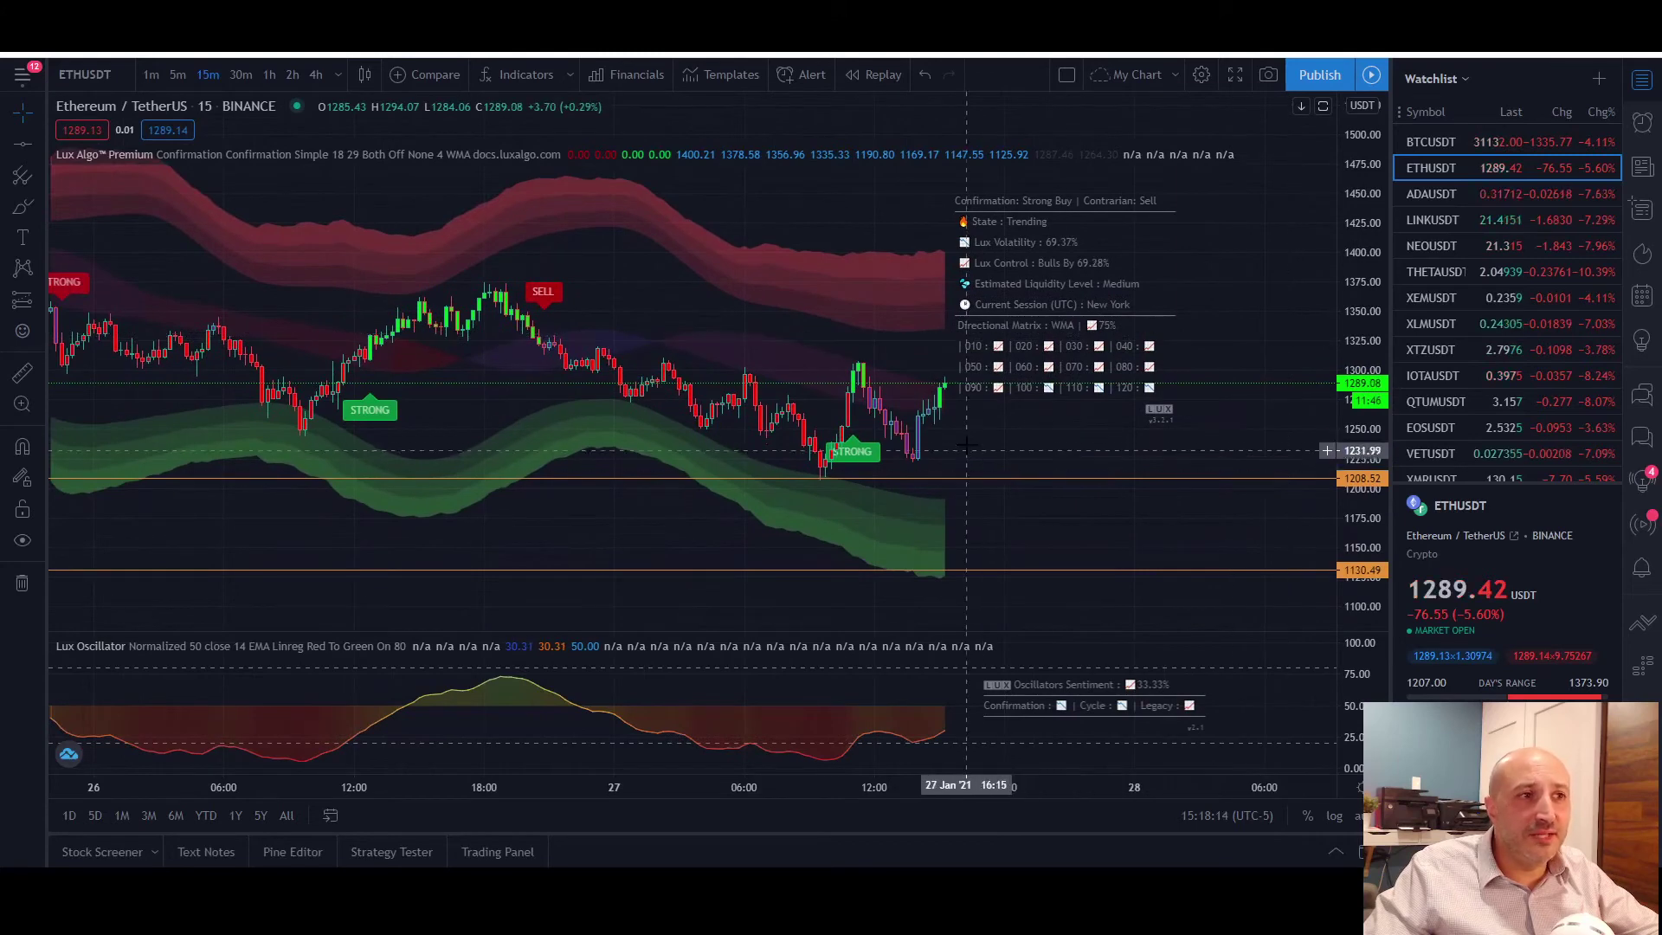
{"action": "left_click_drag", "start_coordinate": [967, 510], "coordinate": [979, 494]}
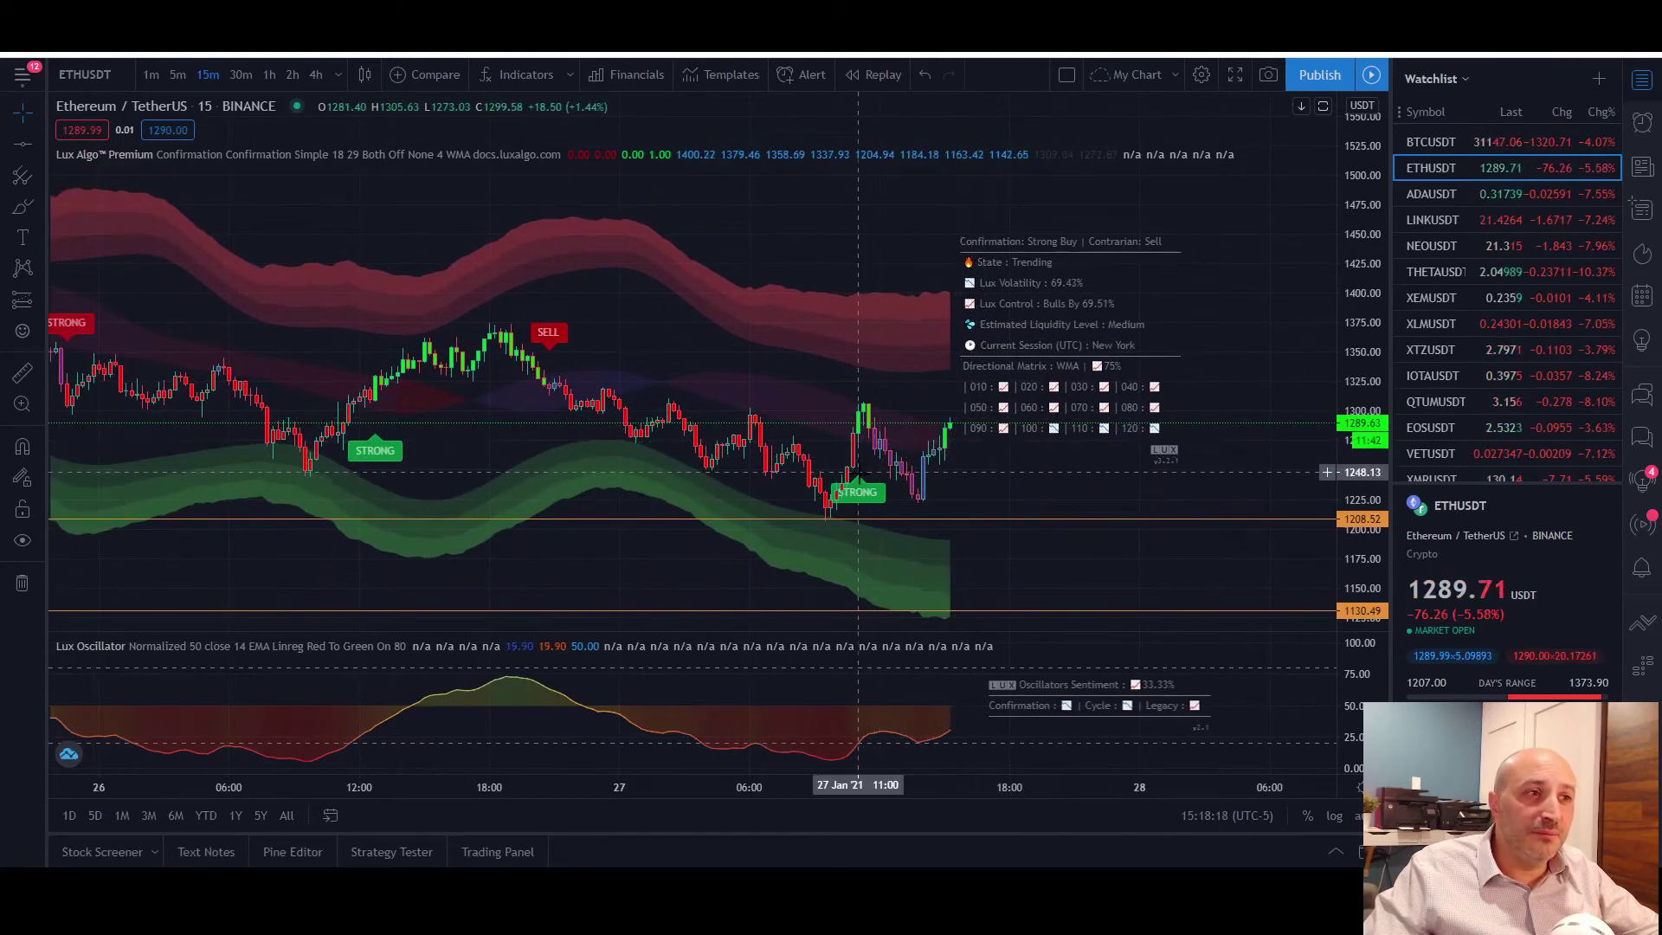
{"action": "scroll", "coordinate": [859, 433], "scroll_direction": "up", "scroll_amount": 1}
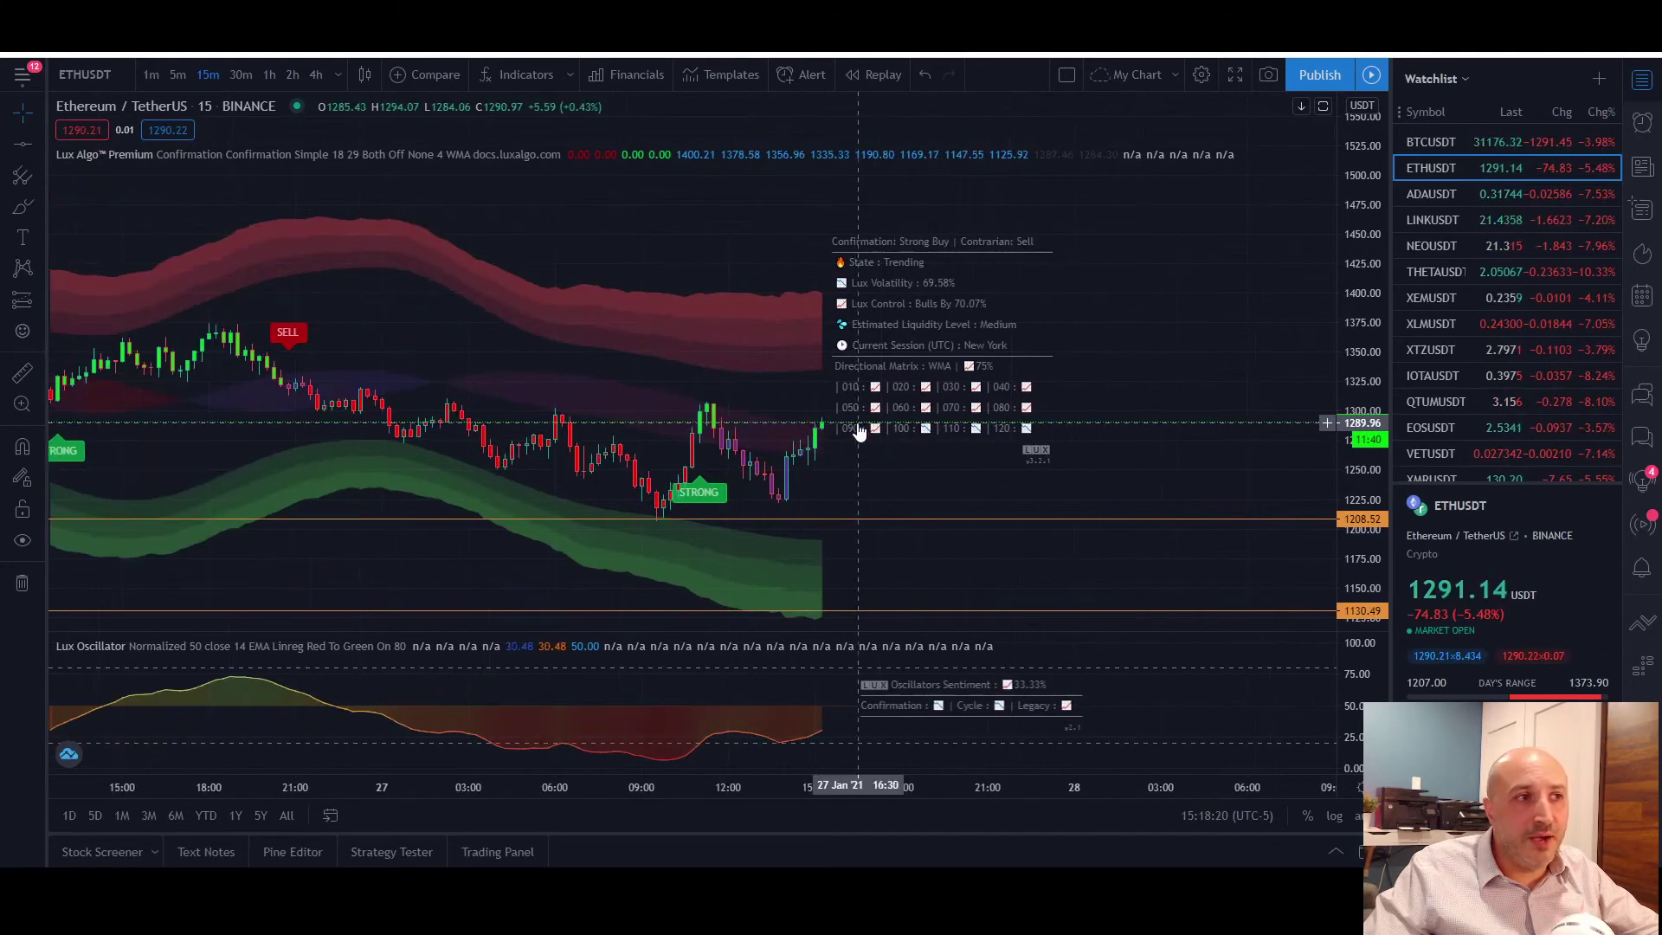
{"action": "scroll", "coordinate": [855, 450], "scroll_direction": "up", "scroll_amount": 1}
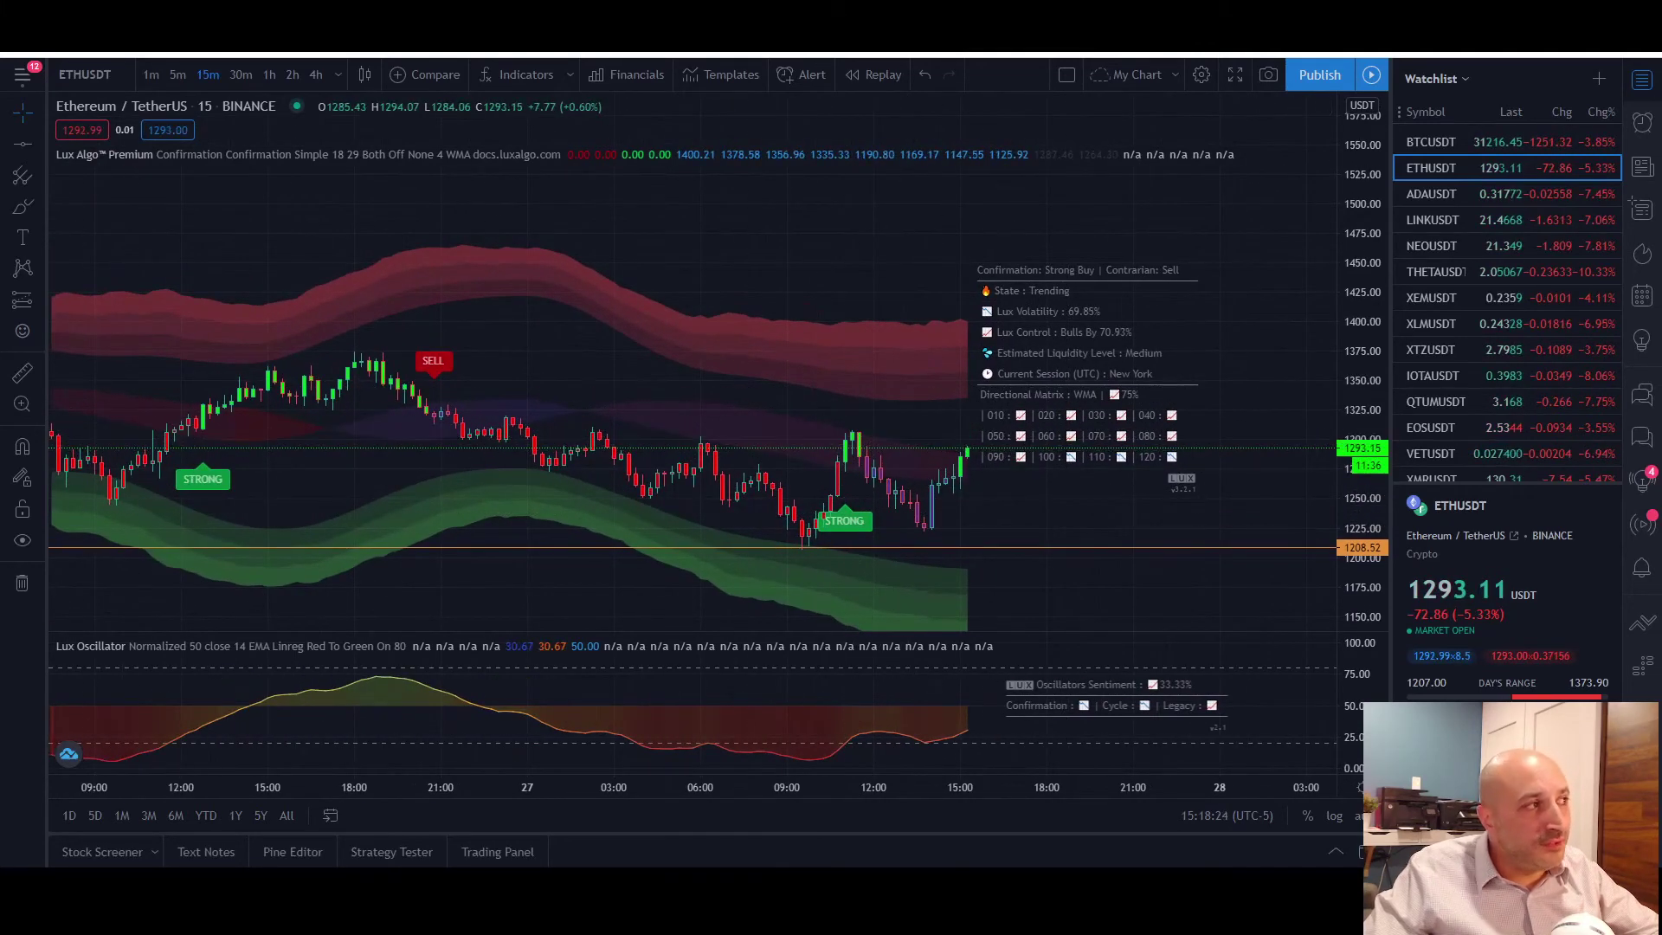
Measure the price range from the 27 January 11:15 ETHUSDT candle up to the red reversal zone, and clear the measurement
{"action": "left_click", "coordinate": [23, 373]}
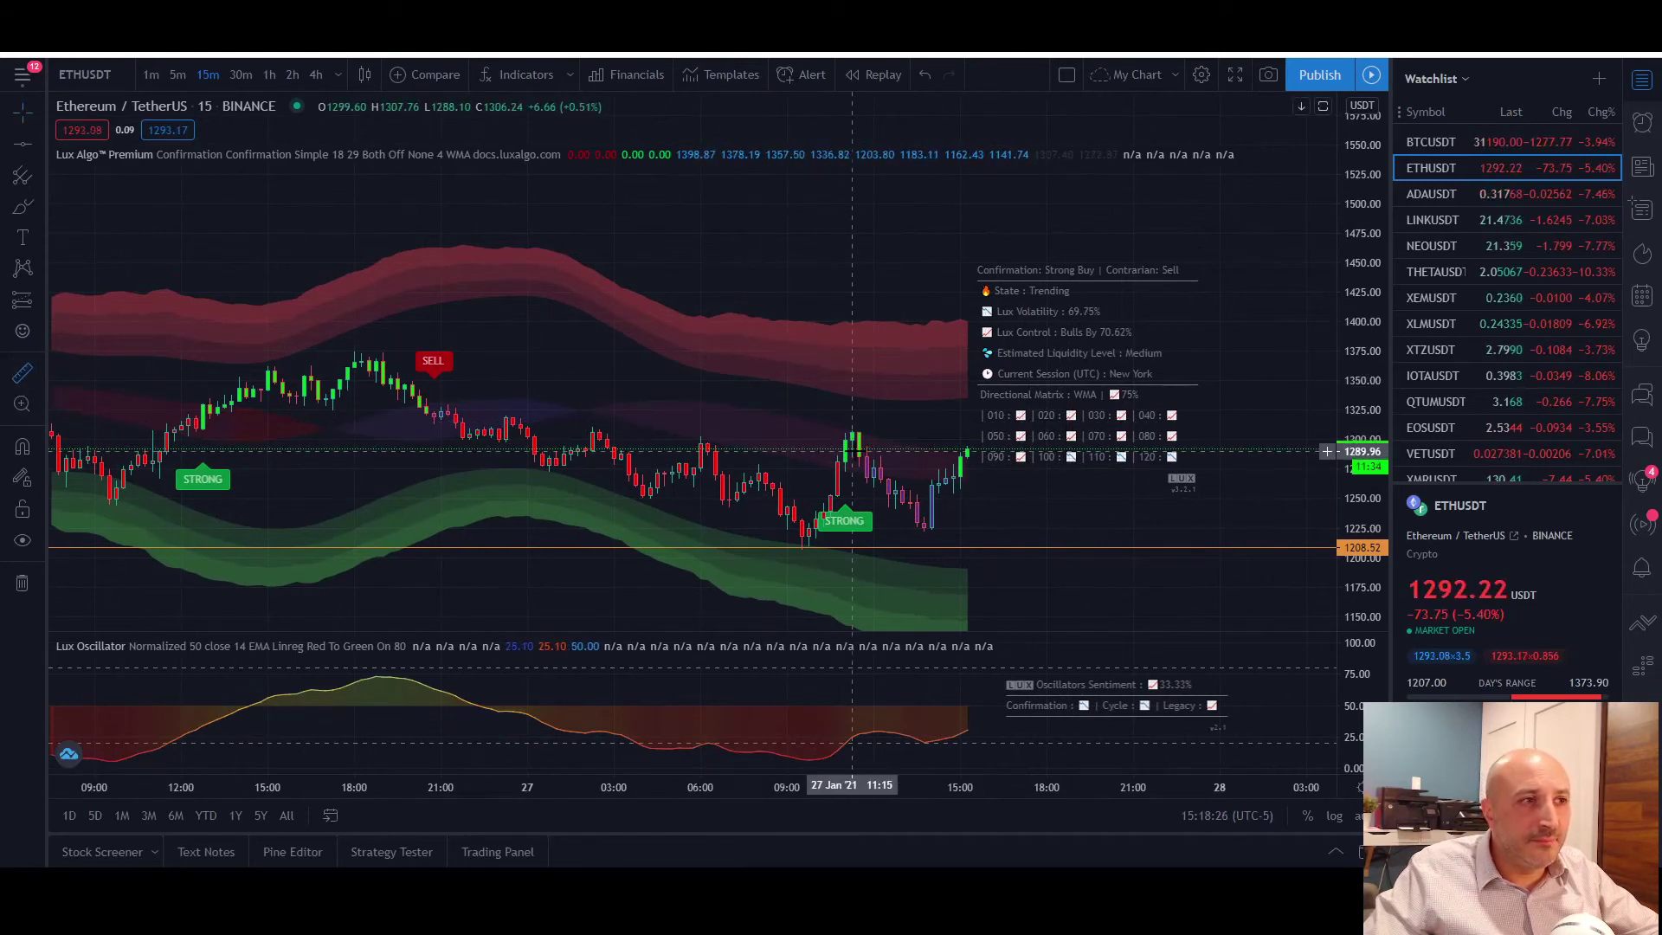
{"action": "left_click", "coordinate": [852, 438]}
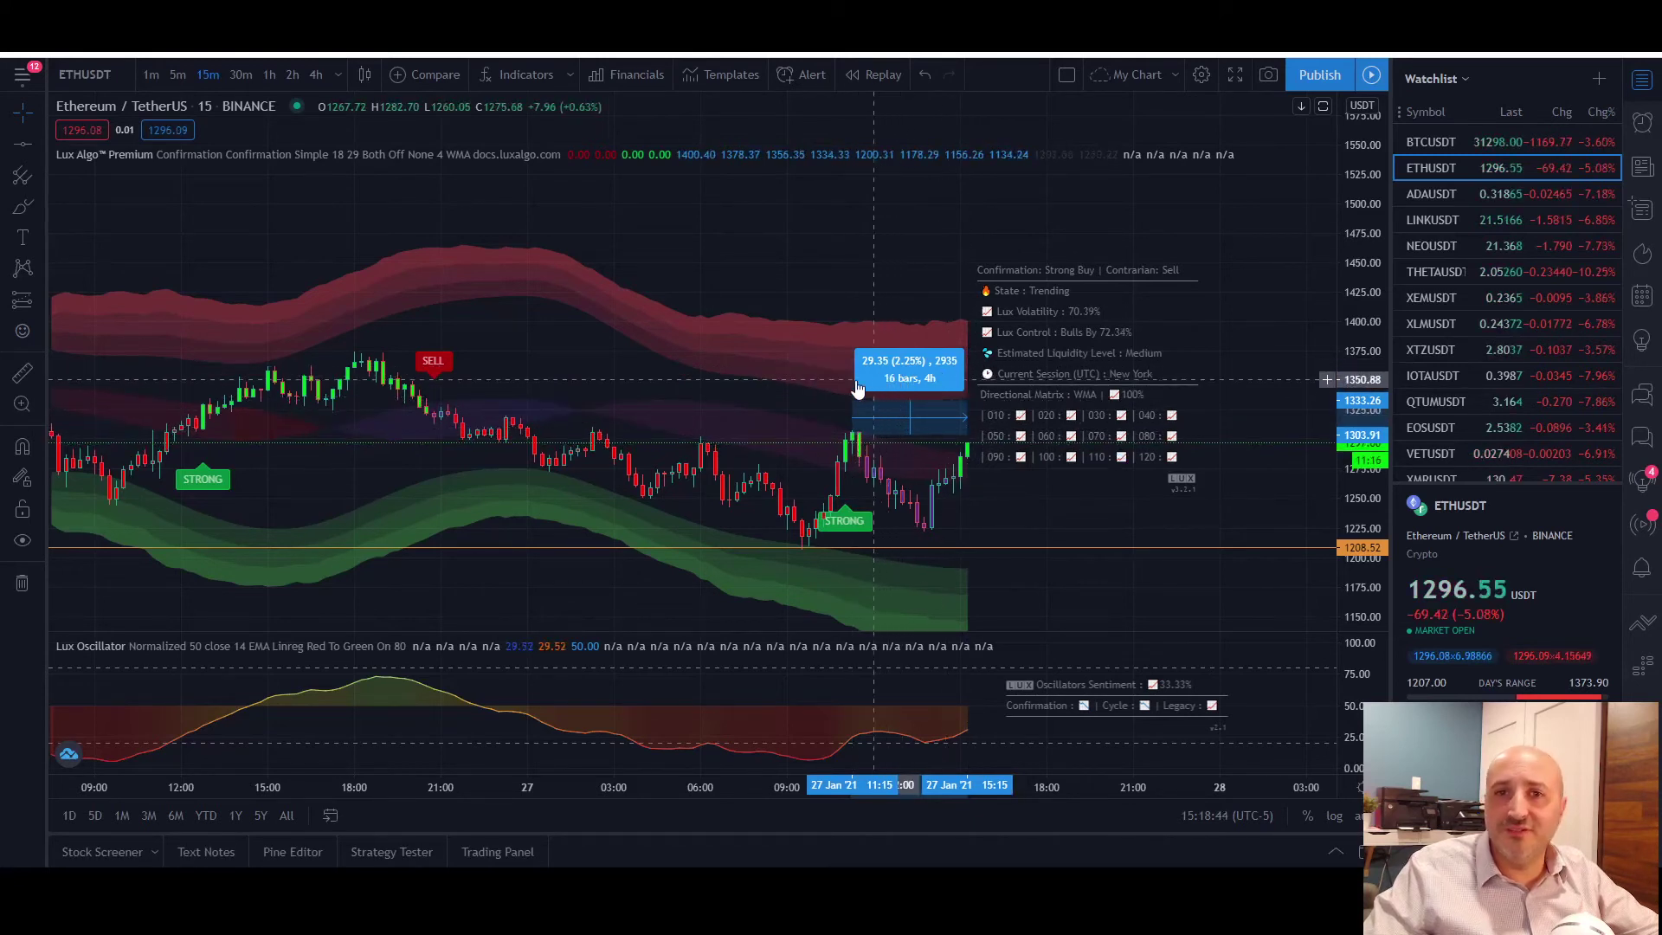
{"action": "left_click", "coordinate": [802, 294]}
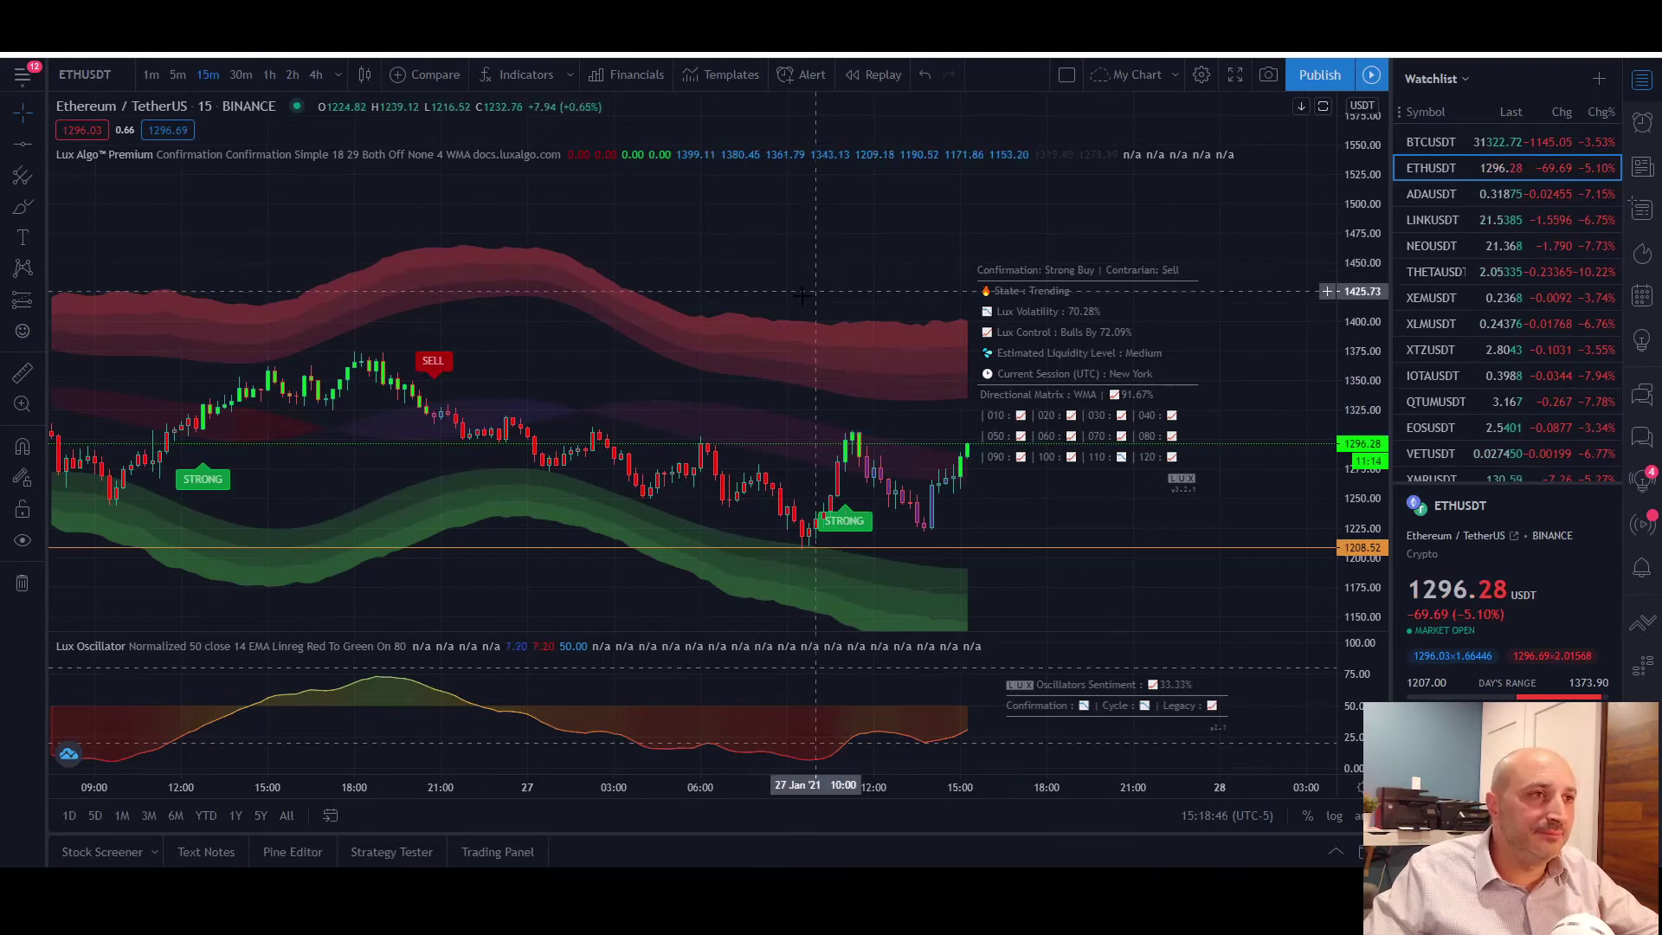
{"action": "left_click_drag", "start_coordinate": [802, 294], "coordinate": [923, 355]}
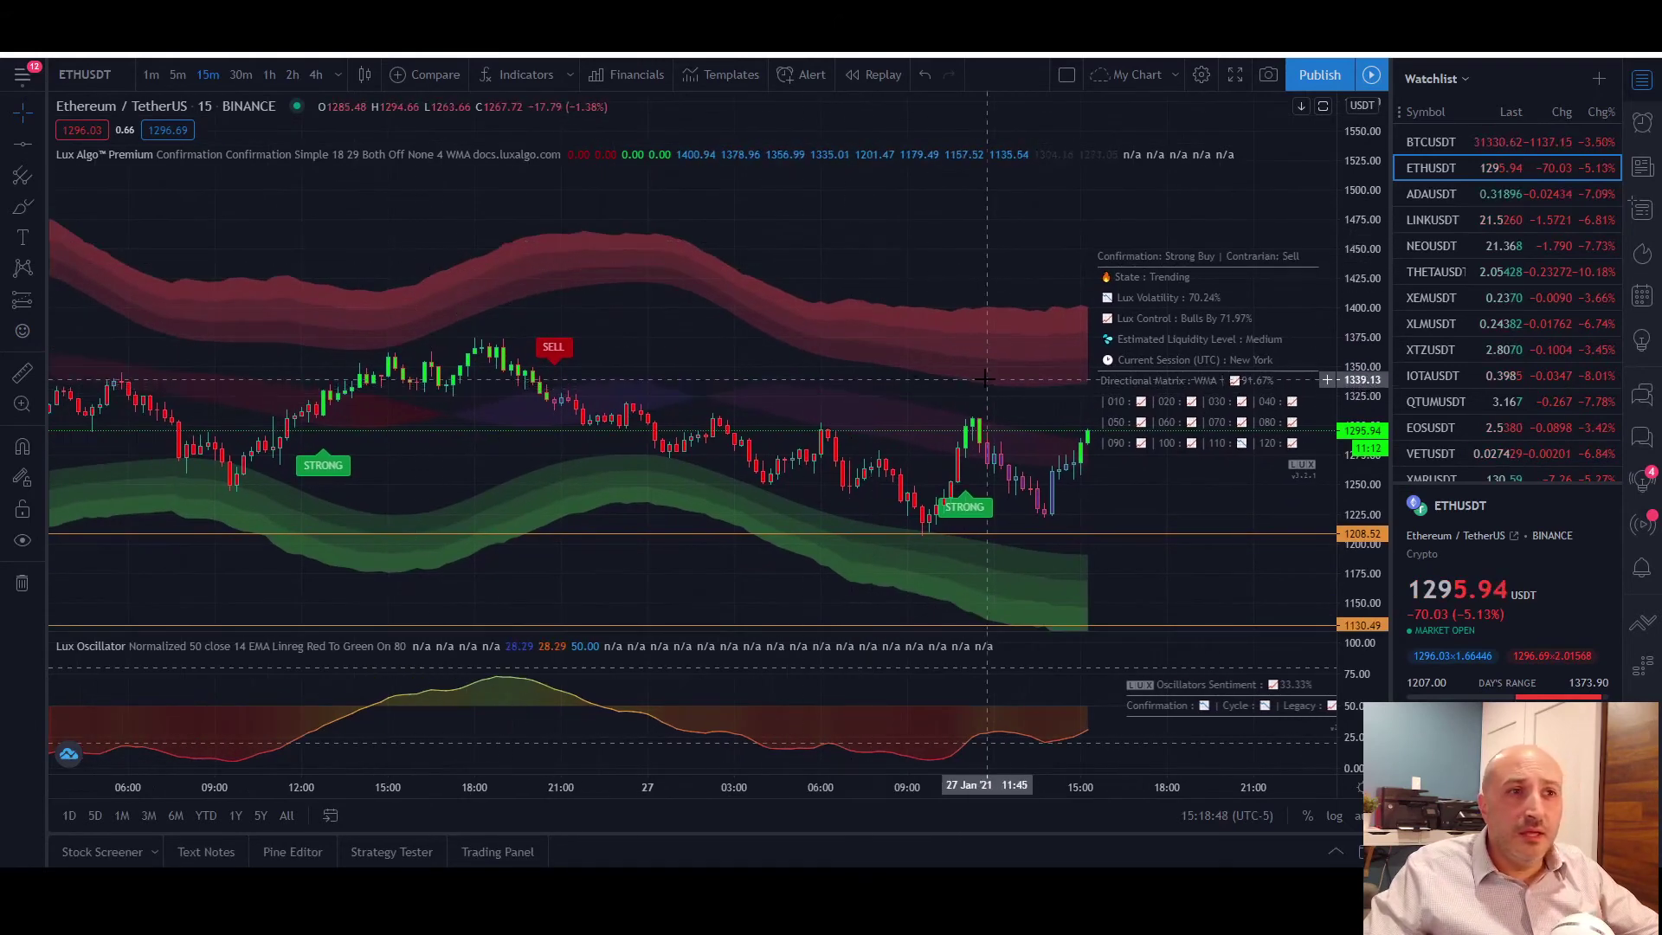
Switch ETHUSDT to the 5-minute interval and measure the price range below the 14:10 buy candle to 15:20
{"action": "left_click", "coordinate": [177, 75]}
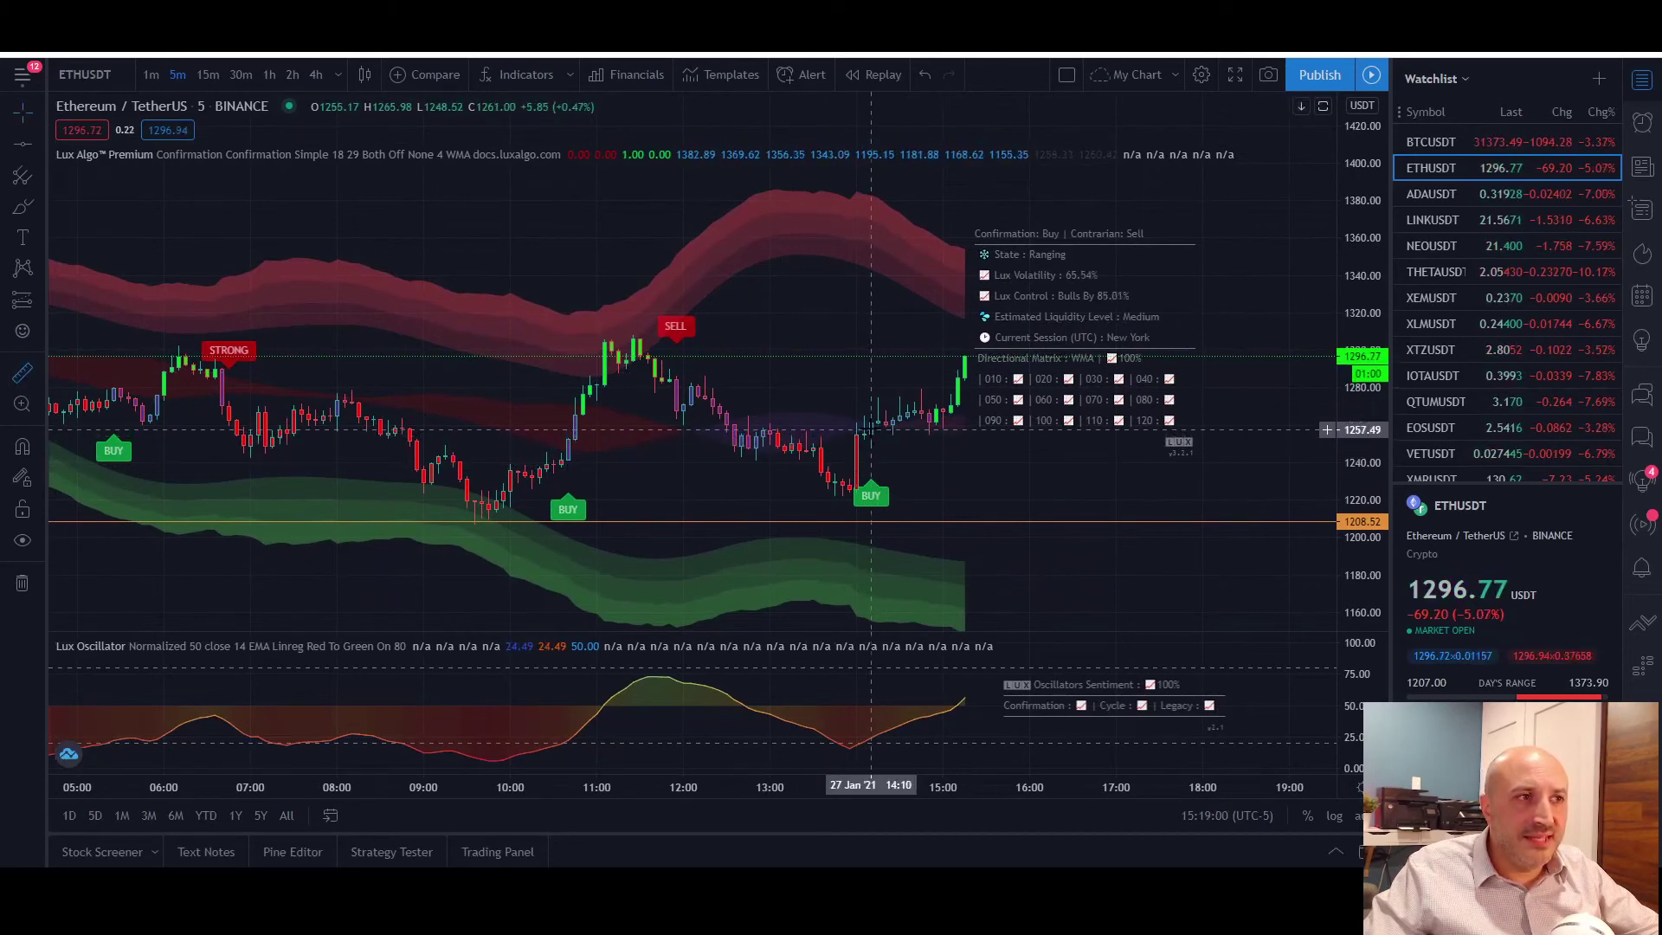
{"action": "left_click", "coordinate": [871, 422]}
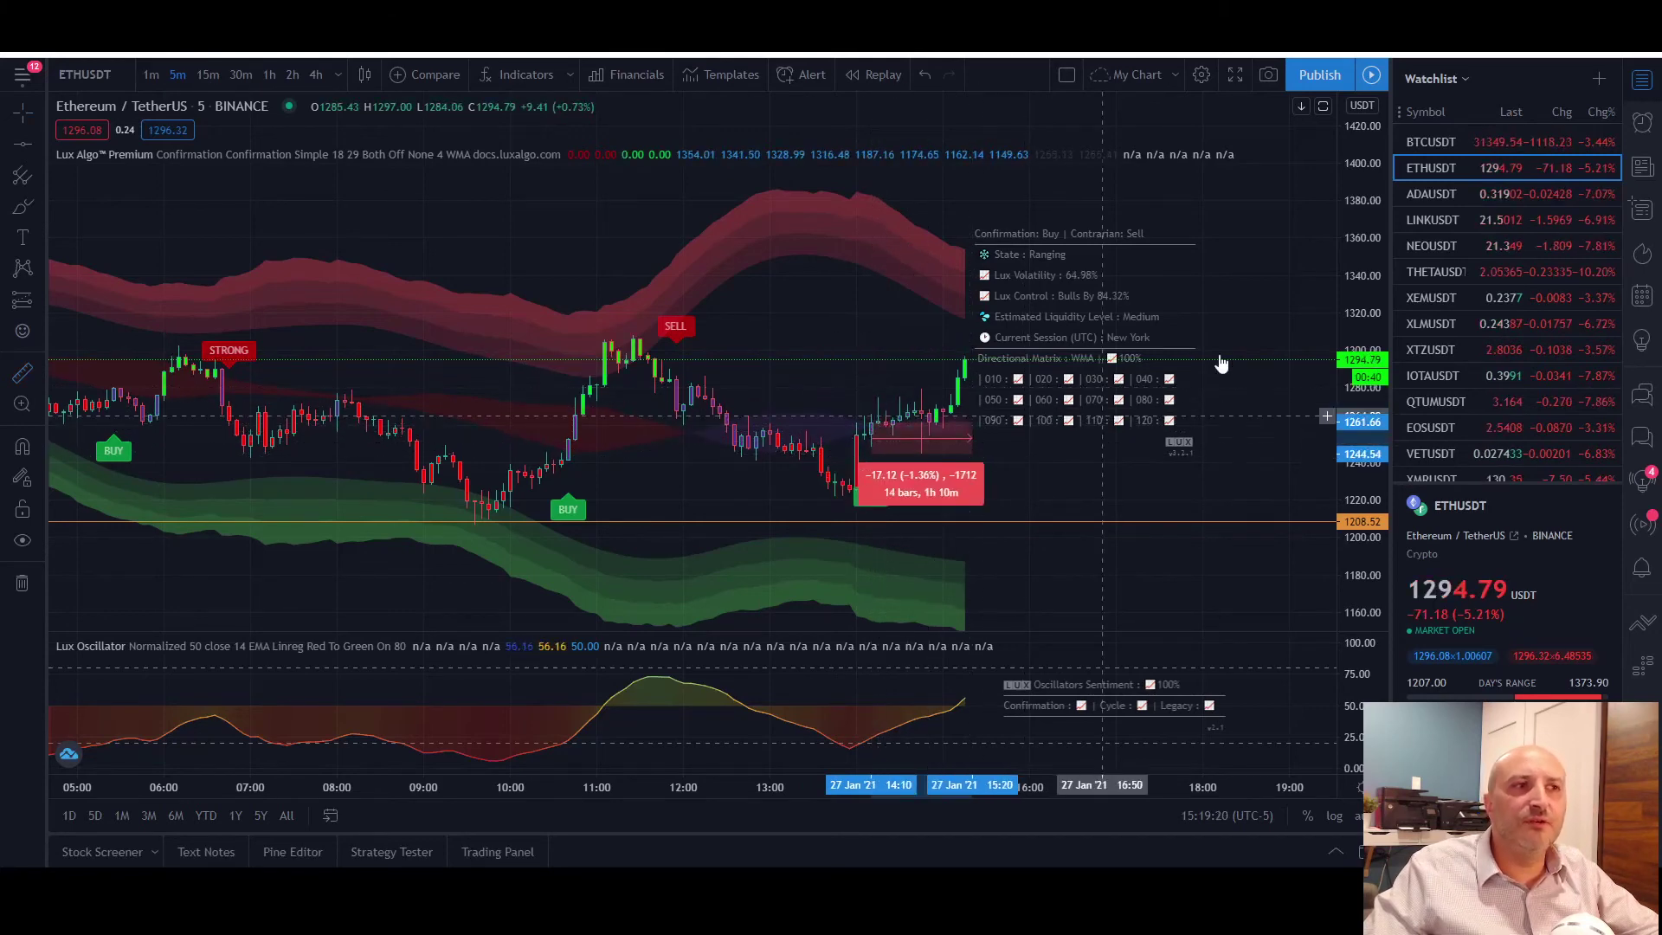
Switch to the BTCUSDT chart and measure the rise from the 14:10 strong buy candle to the latest candle
{"action": "key", "text": "Up"}
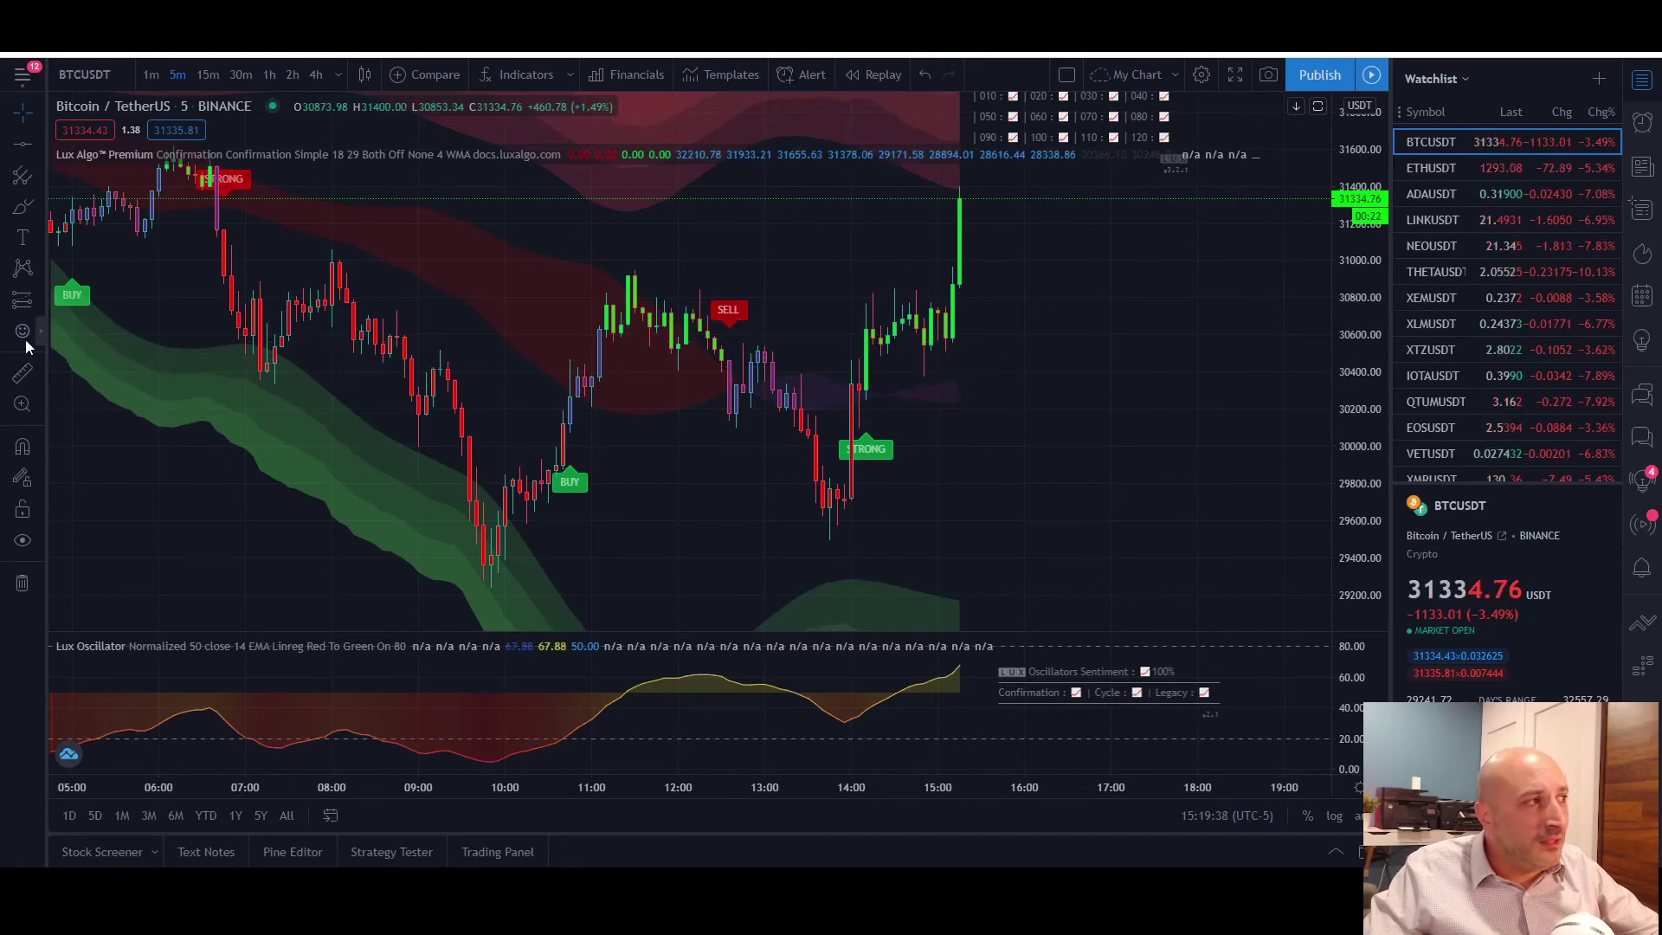
{"action": "left_click", "coordinate": [22, 372]}
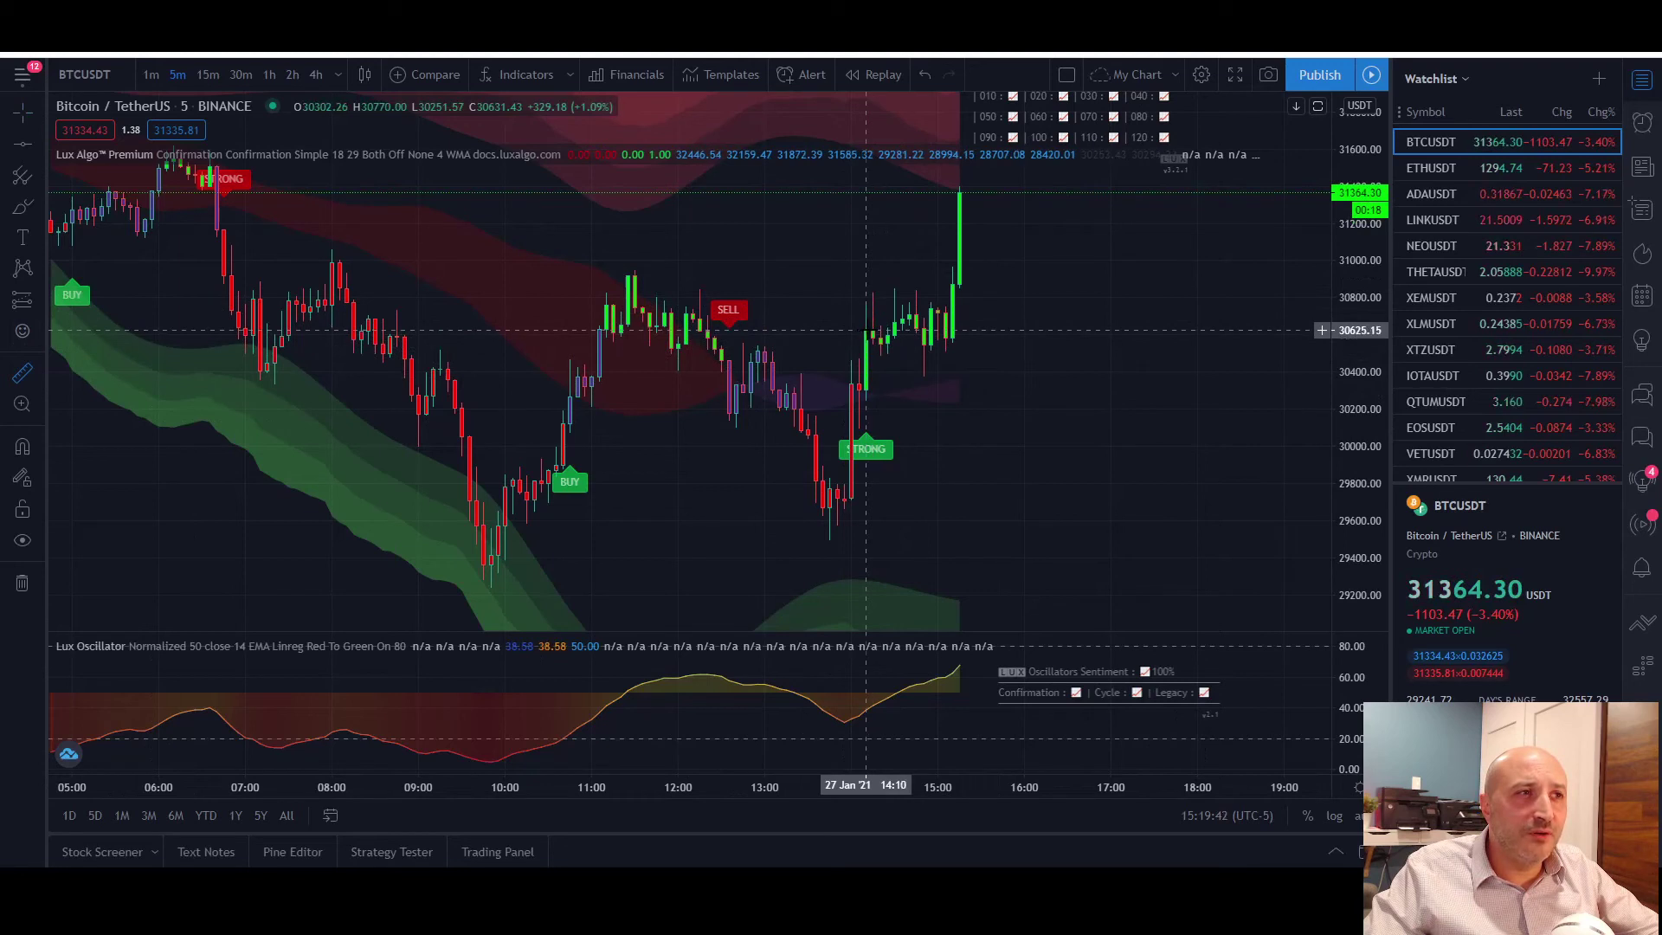
{"action": "left_click", "coordinate": [865, 329]}
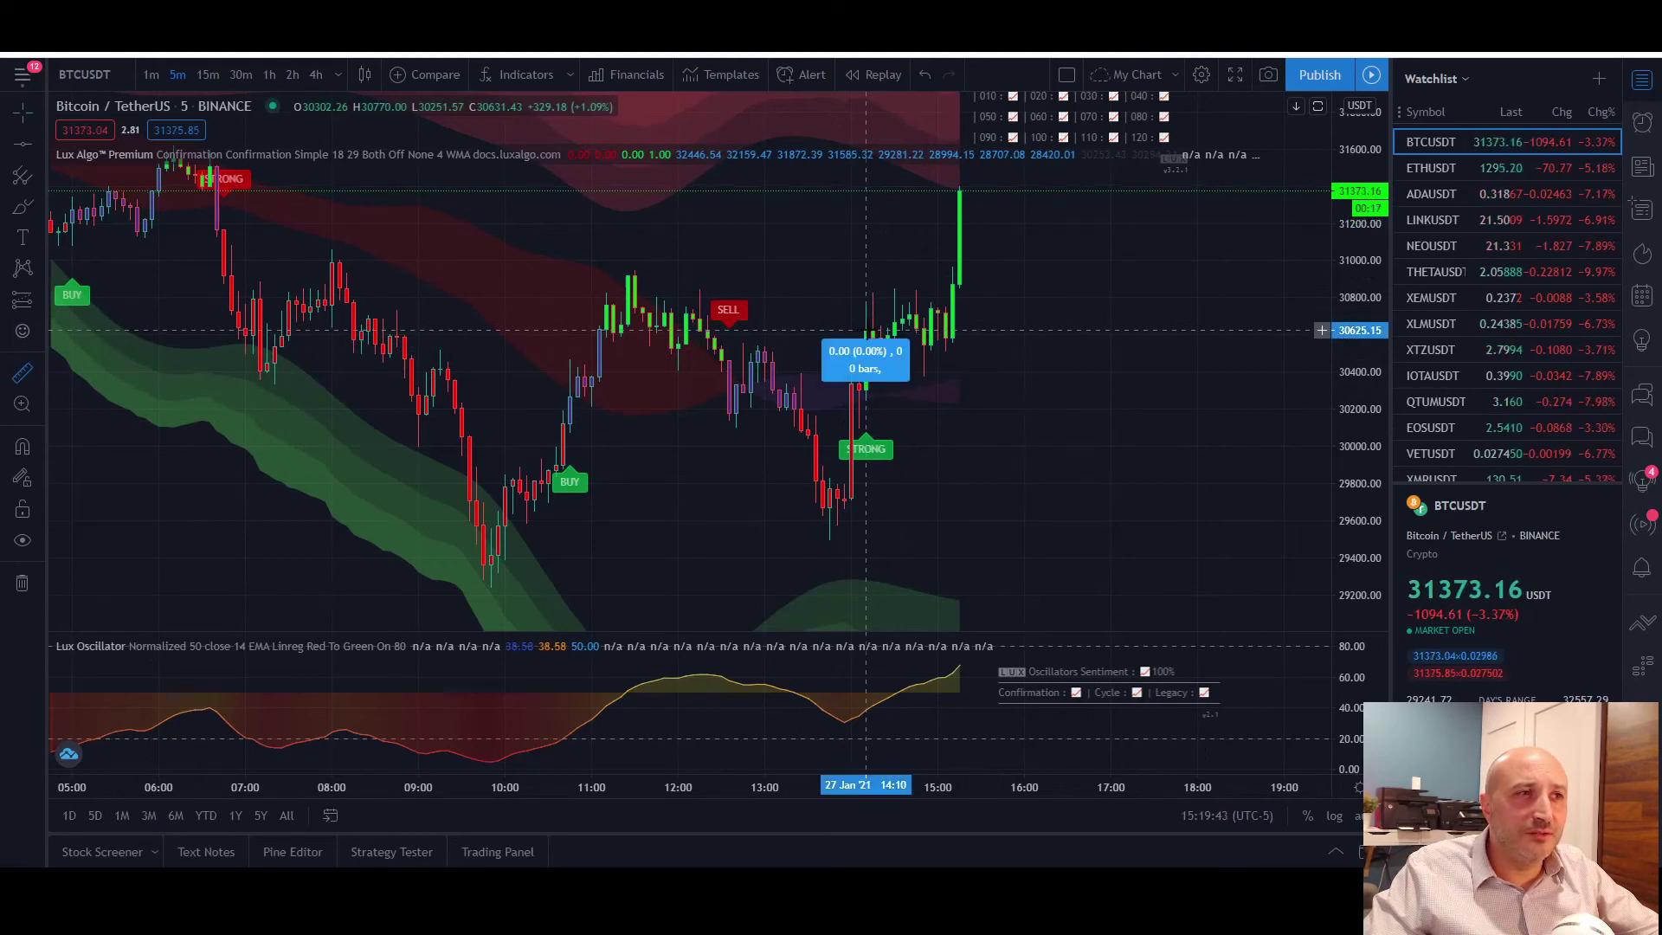
{"action": "left_click", "coordinate": [966, 198]}
Review the 27 January signals, reversal zones and dashboards on the 5-minute BTCUSDT chart, up close and in a wider view
{"action": "scroll", "coordinate": [1073, 344], "scroll_direction": "up", "scroll_amount": 5}
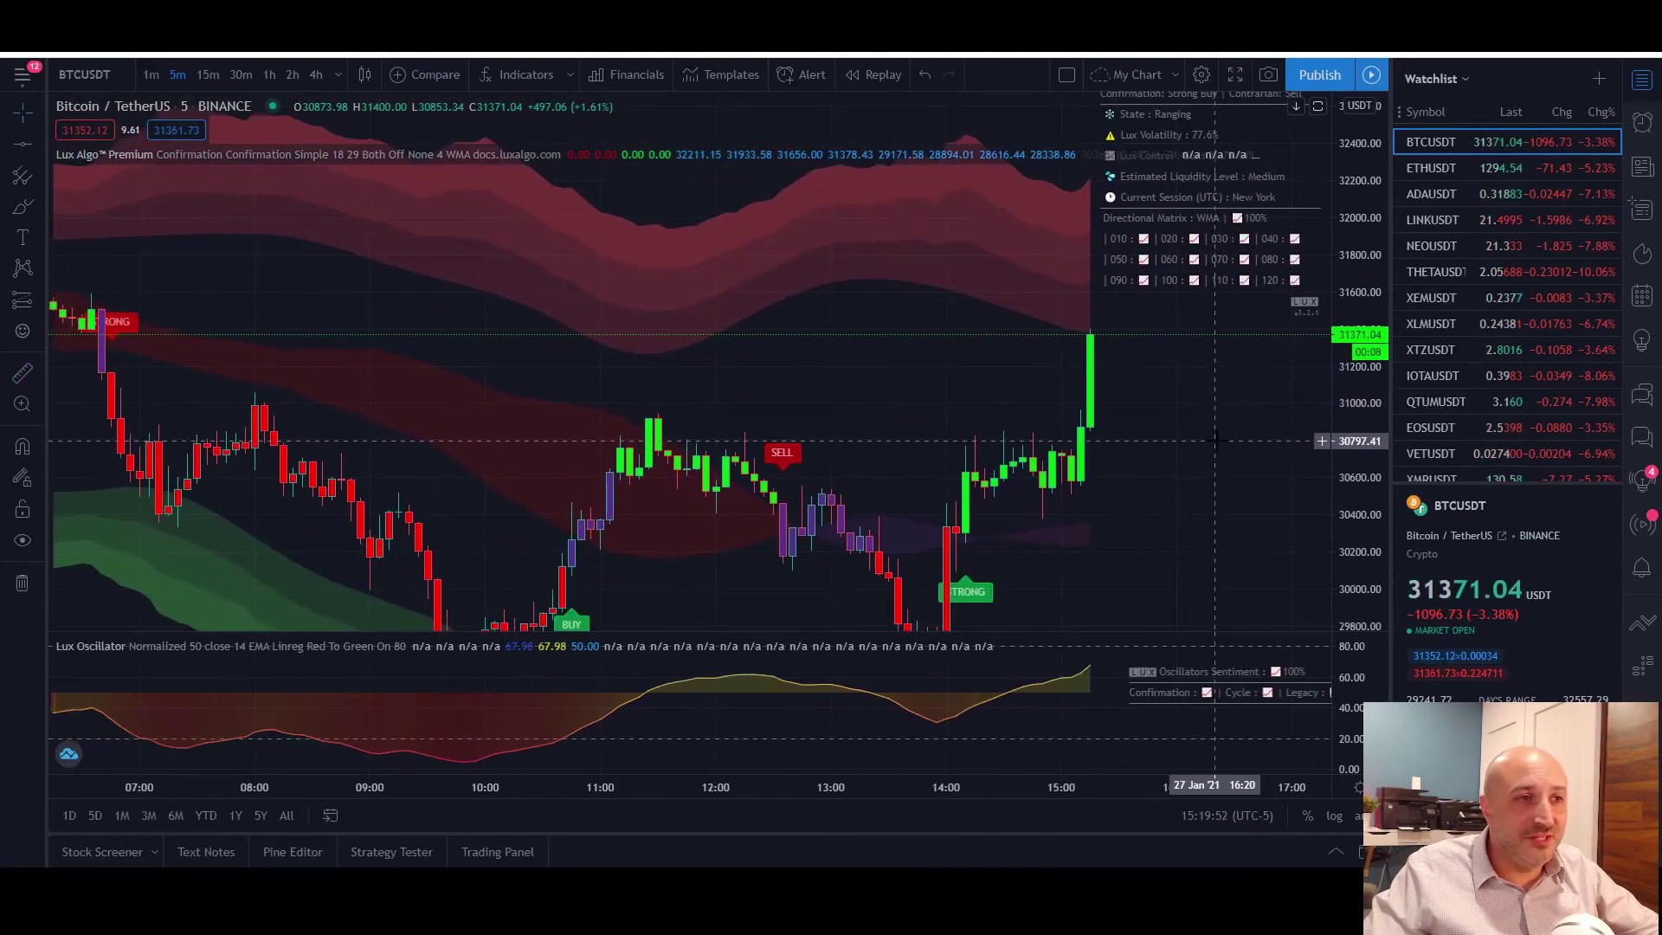
{"action": "left_click_drag", "start_coordinate": [1011, 389], "coordinate": [824, 397]}
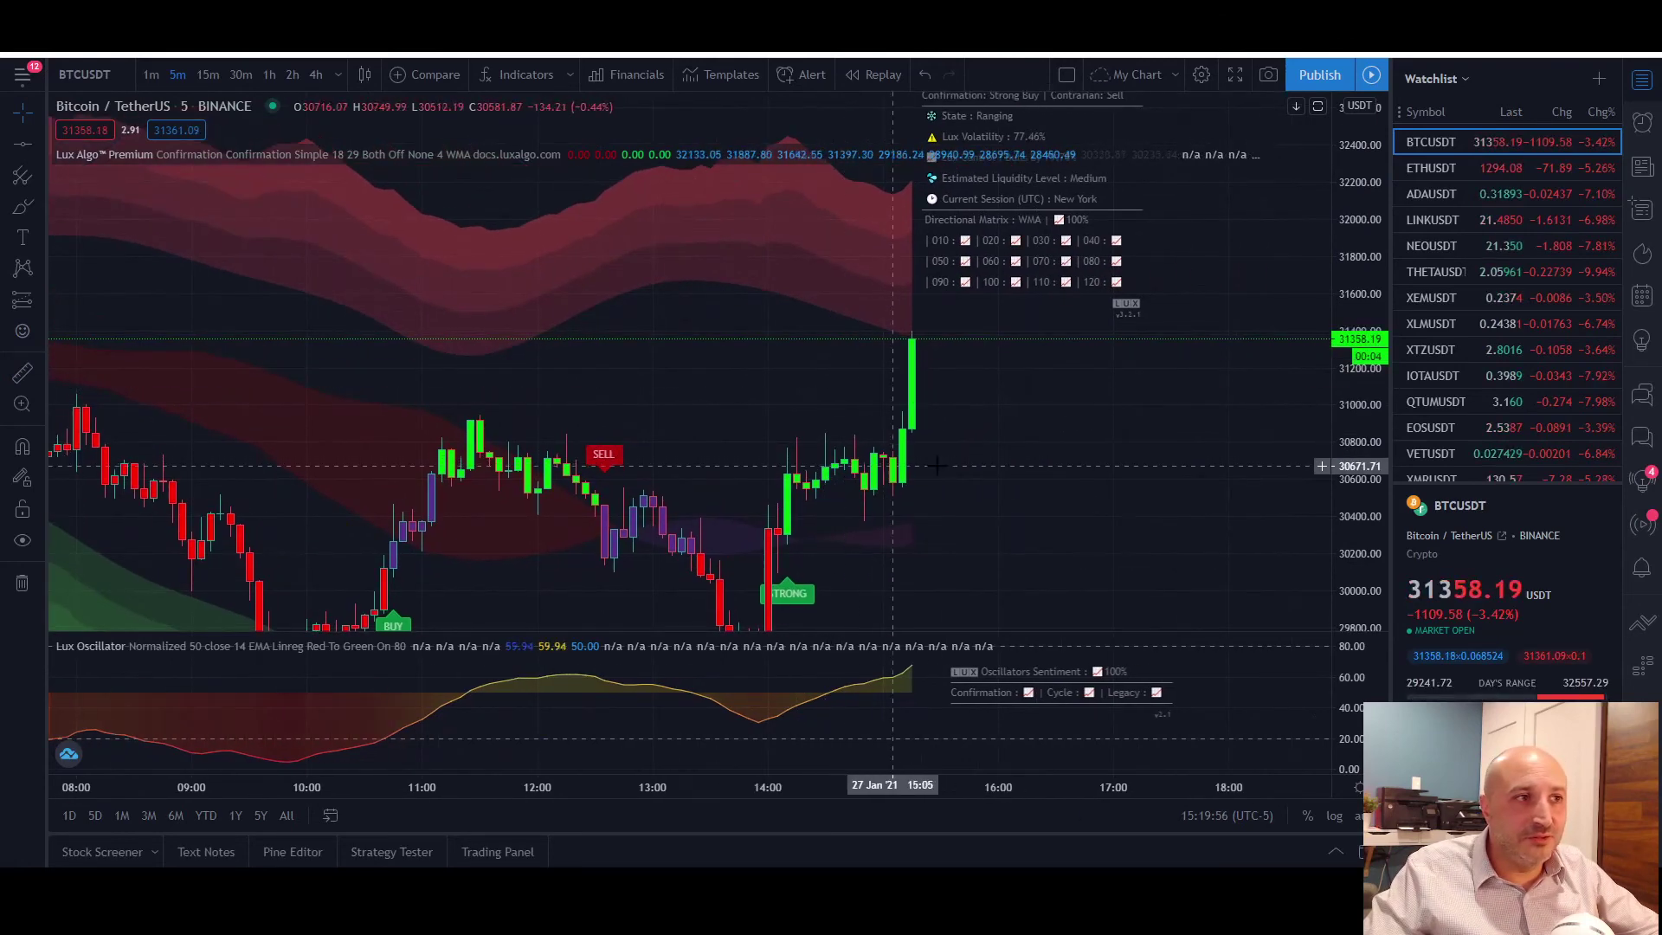
{"action": "left_click_drag", "start_coordinate": [999, 464], "coordinate": [926, 439]}
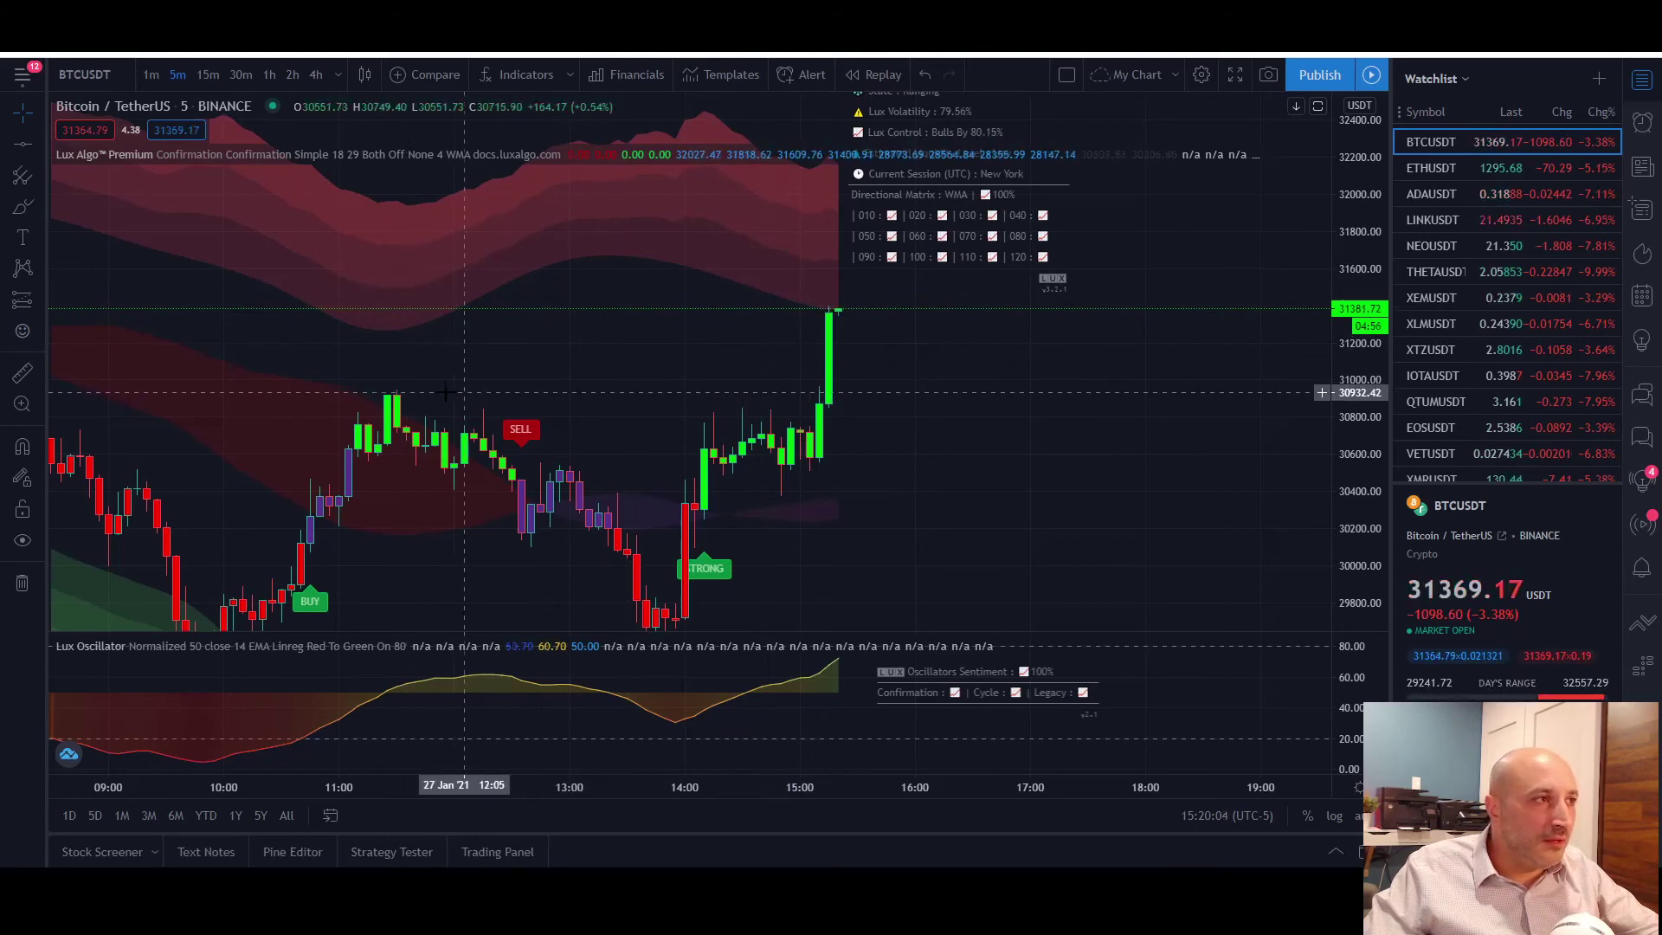
{"action": "scroll", "coordinate": [560, 424], "scroll_direction": "down", "scroll_amount": 3}
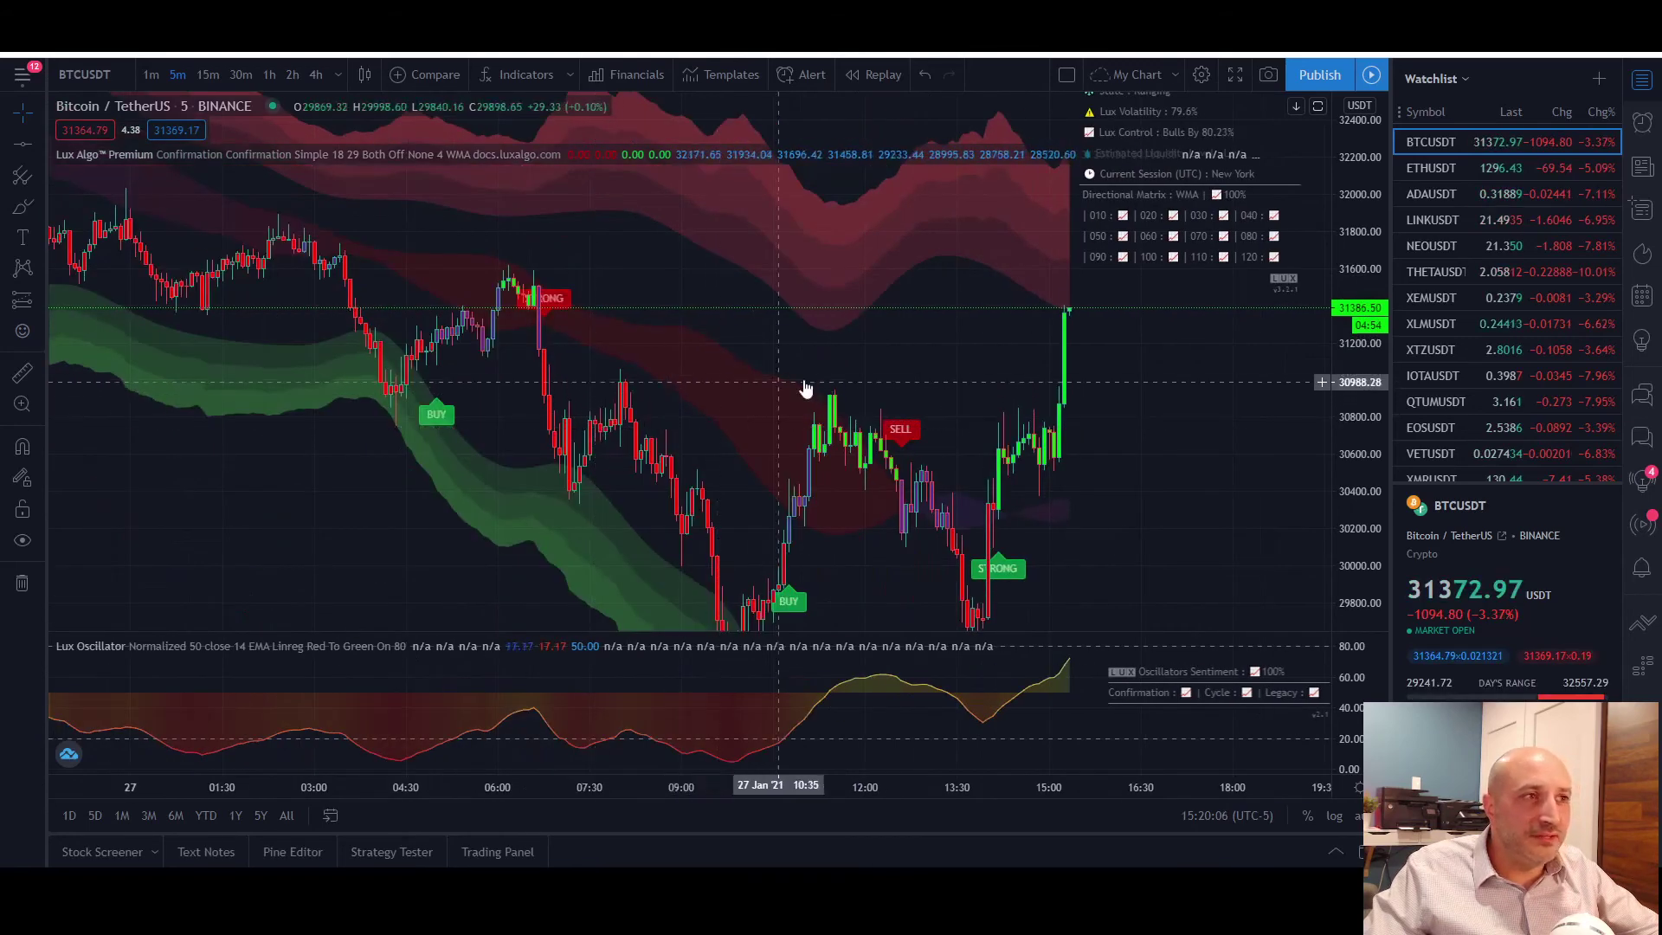
{"action": "scroll", "coordinate": [952, 396], "scroll_direction": "right", "scroll_amount": 3}
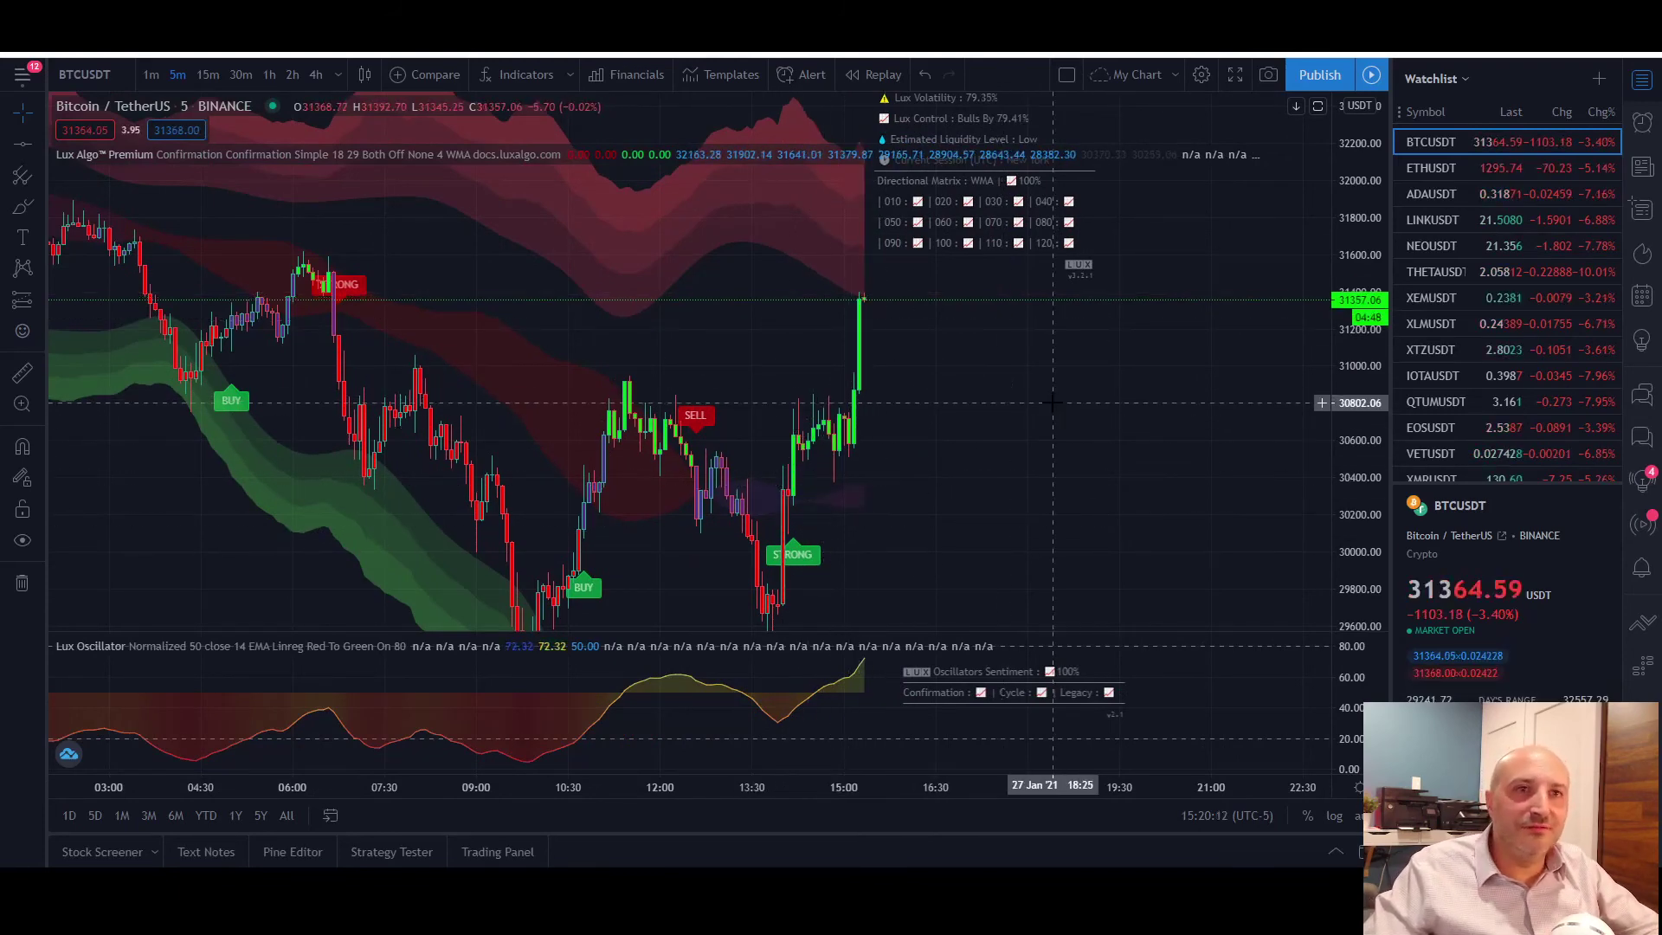
{"action": "left_click_drag", "start_coordinate": [1363, 277], "coordinate": [1362, 329]}
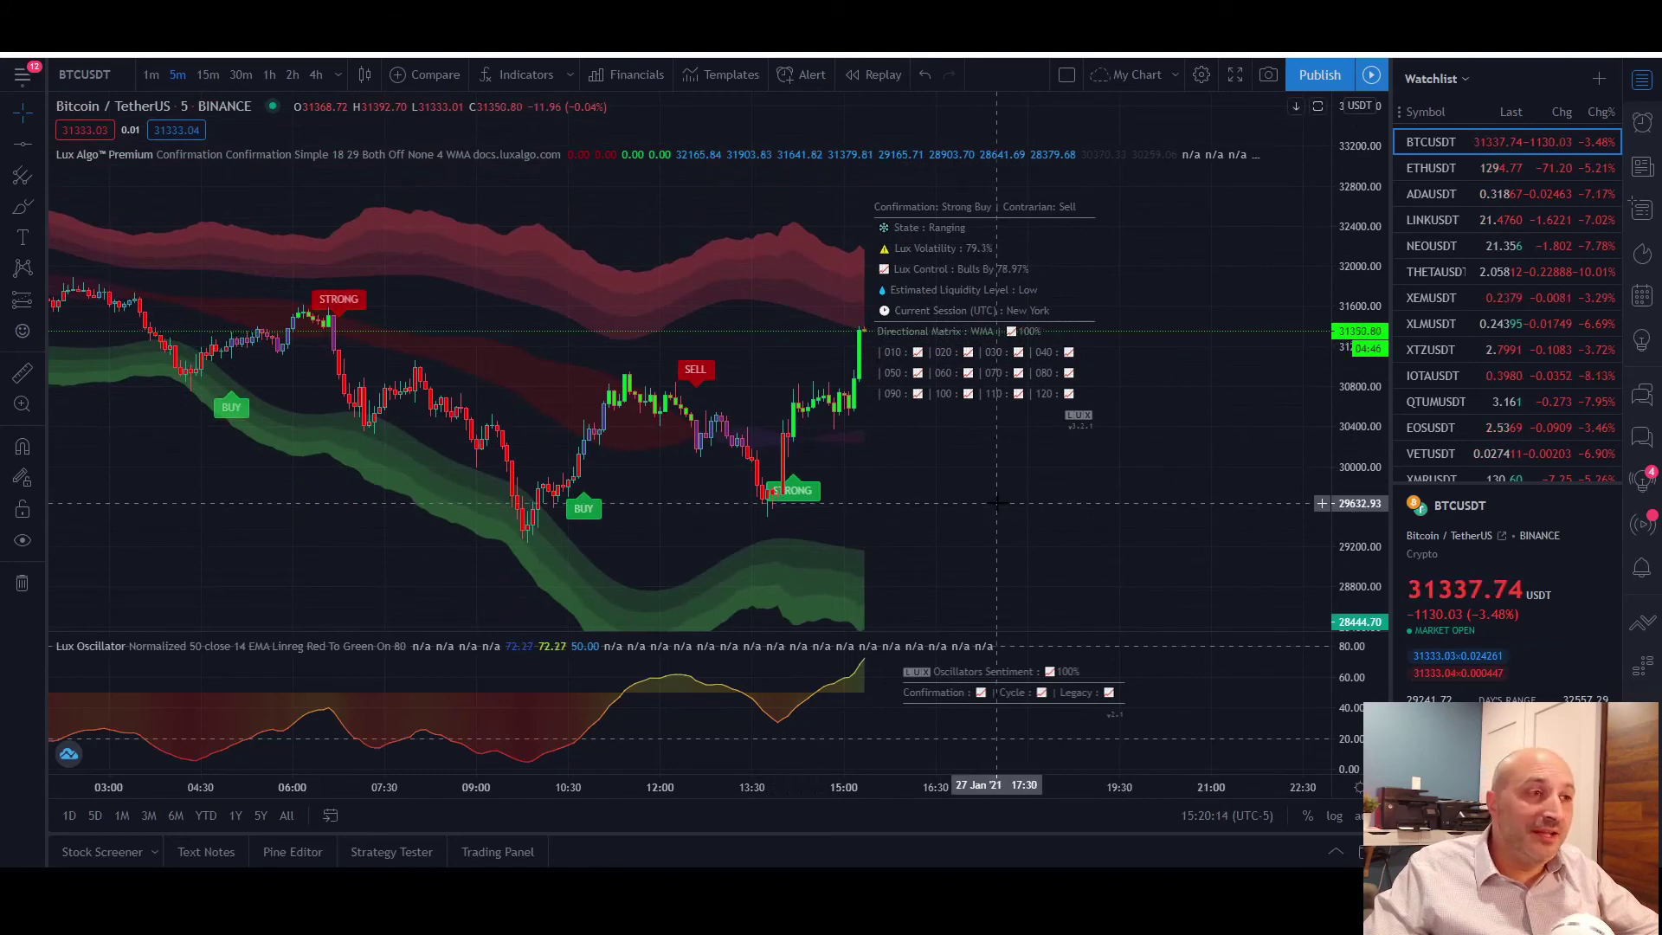
{"action": "left_click_drag", "start_coordinate": [1004, 499], "coordinate": [1177, 444]}
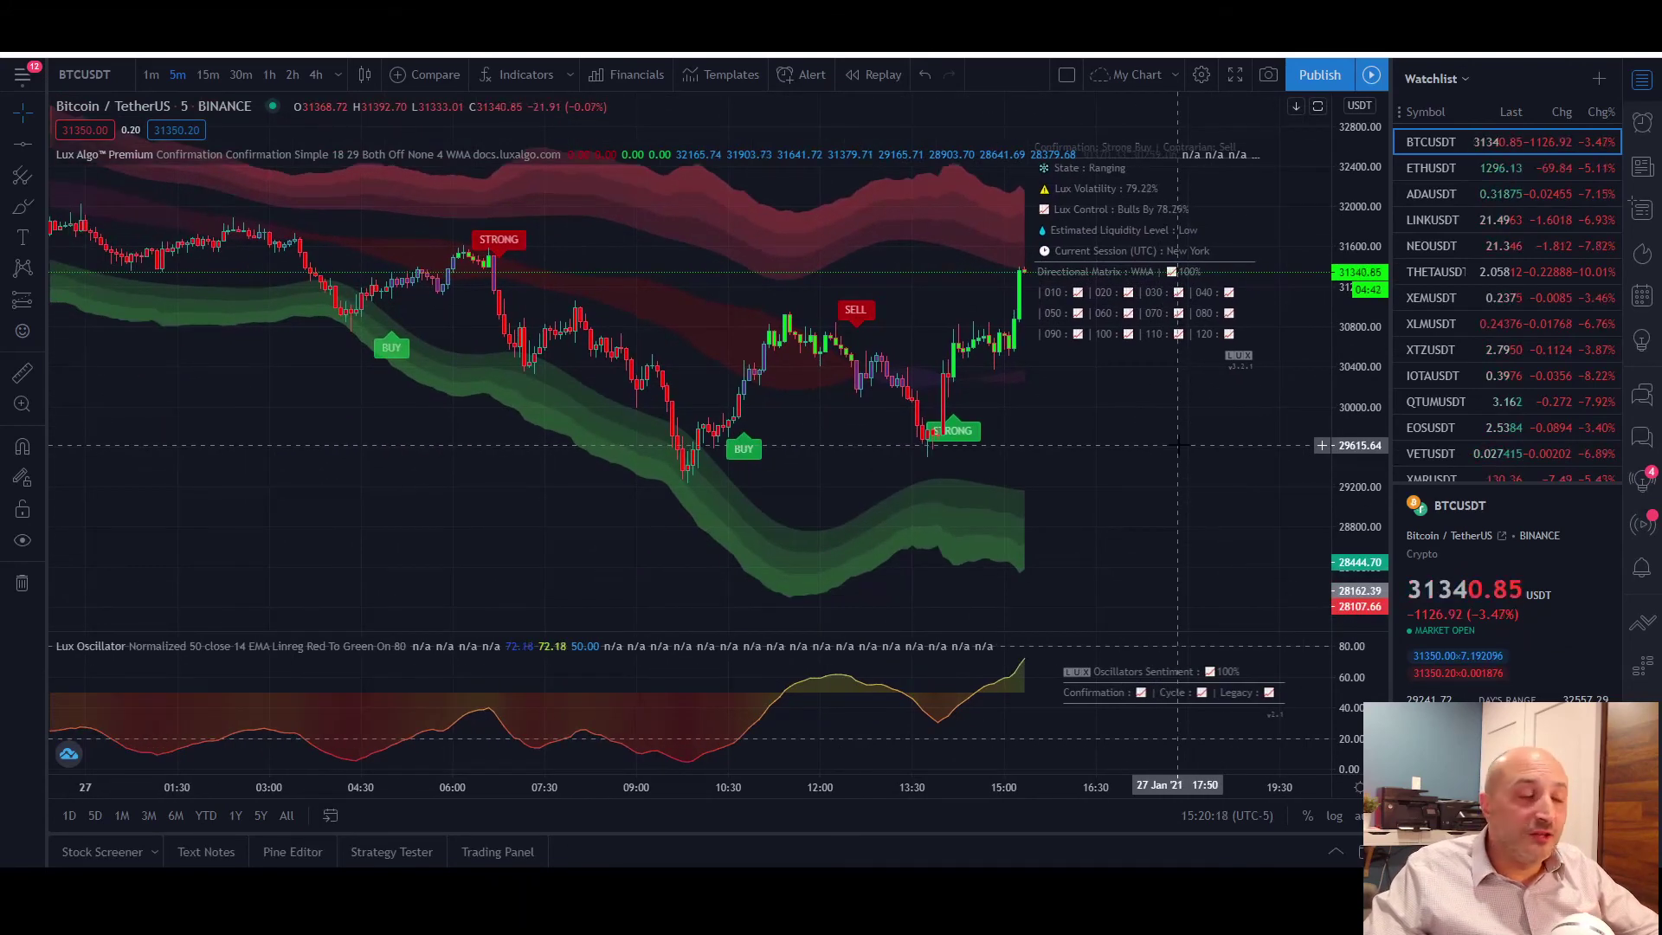